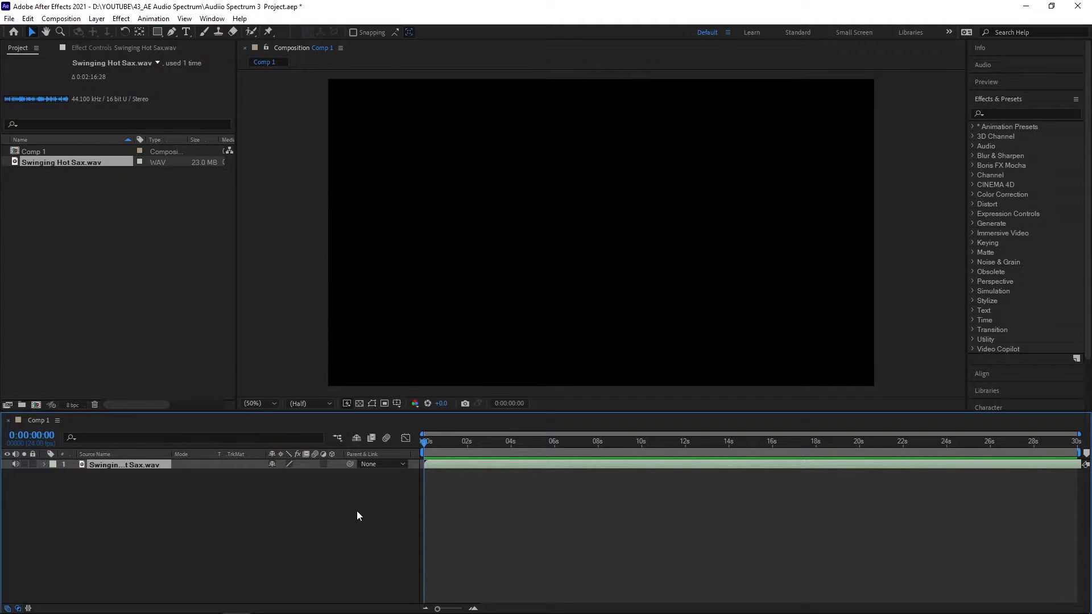
Play back the Swinging Hot Sax.wav layer and expand its Audio properties
key("space")
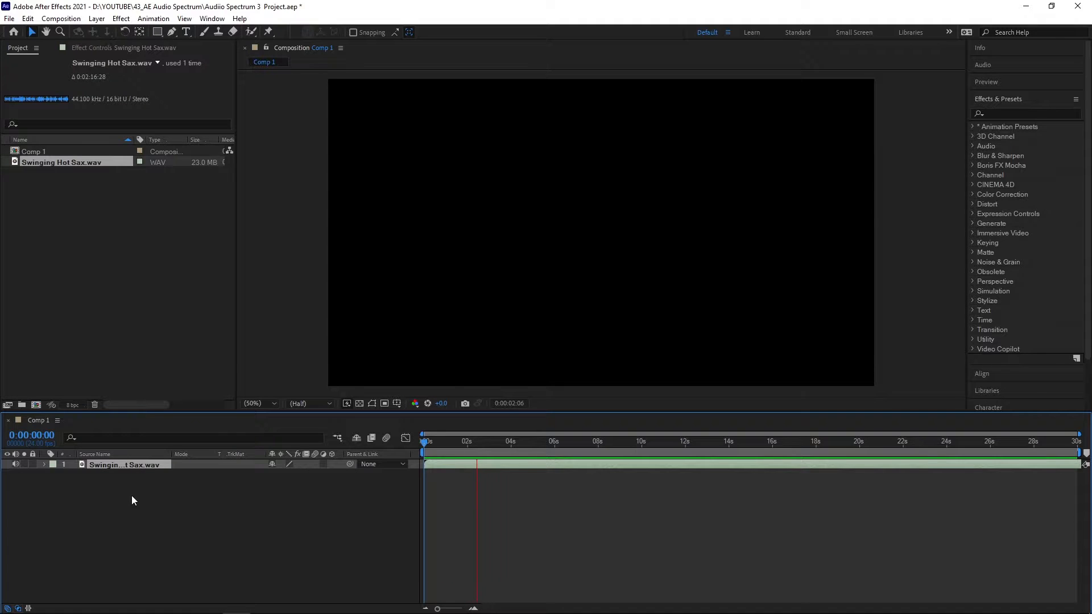
key("space")
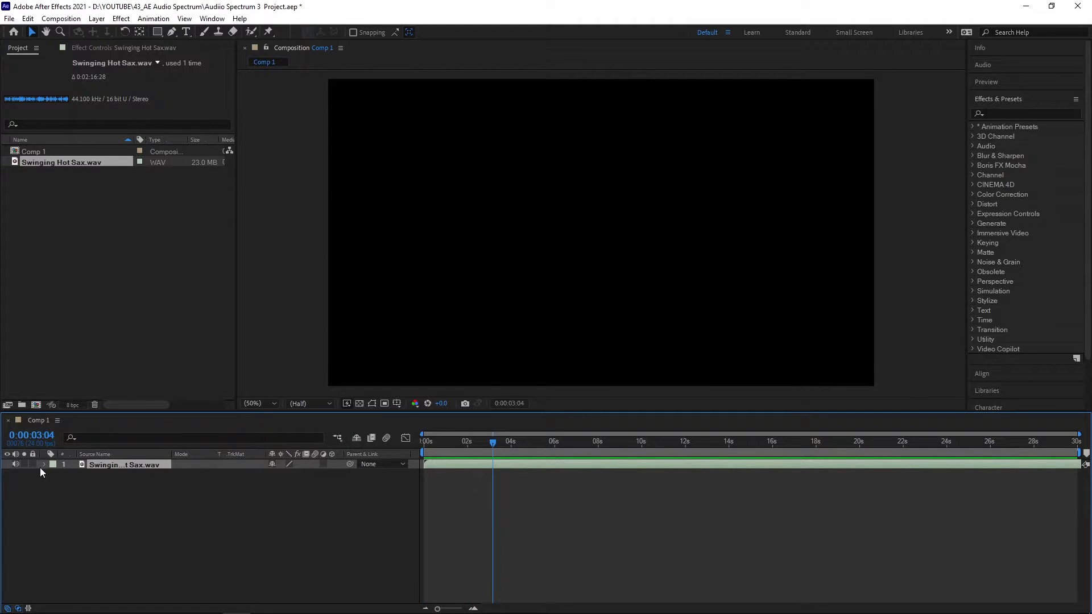
left_click(55, 475)
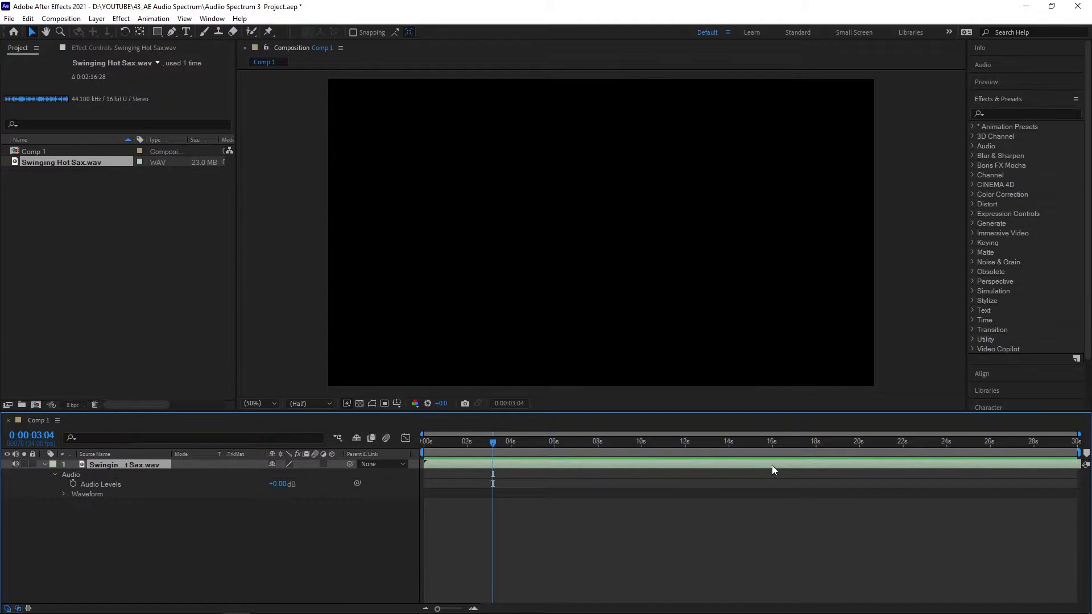
Trim the audio layer's in-point at about 15 seconds and move the trimmed layer to the start of the composition
left_click_drag(743, 442, 750, 443)
key("alt+bracketleft")
key("Home")
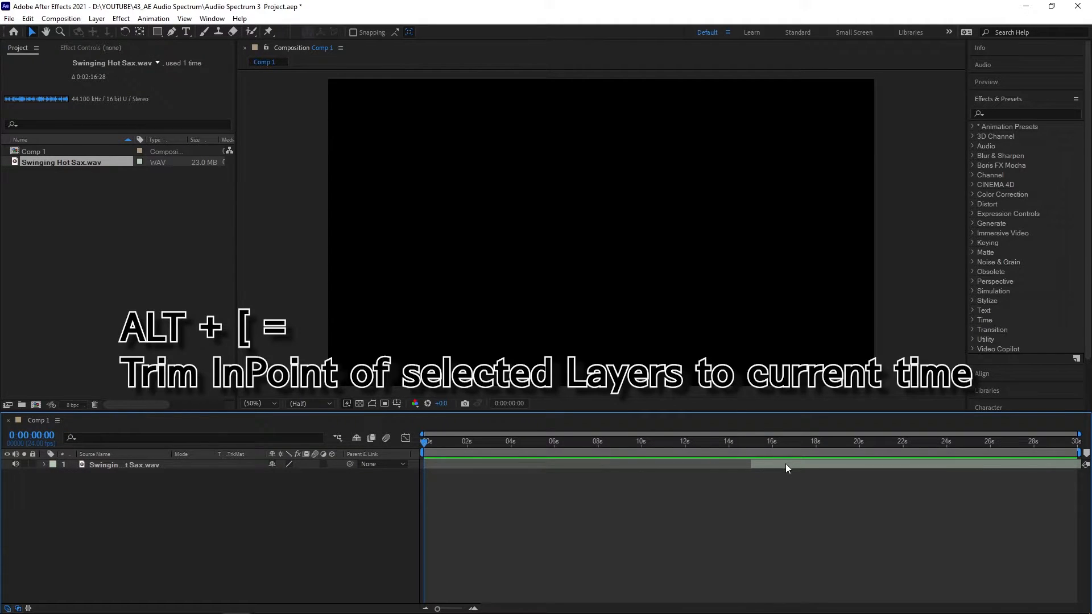
left_click(786, 464)
key("bracketleft")
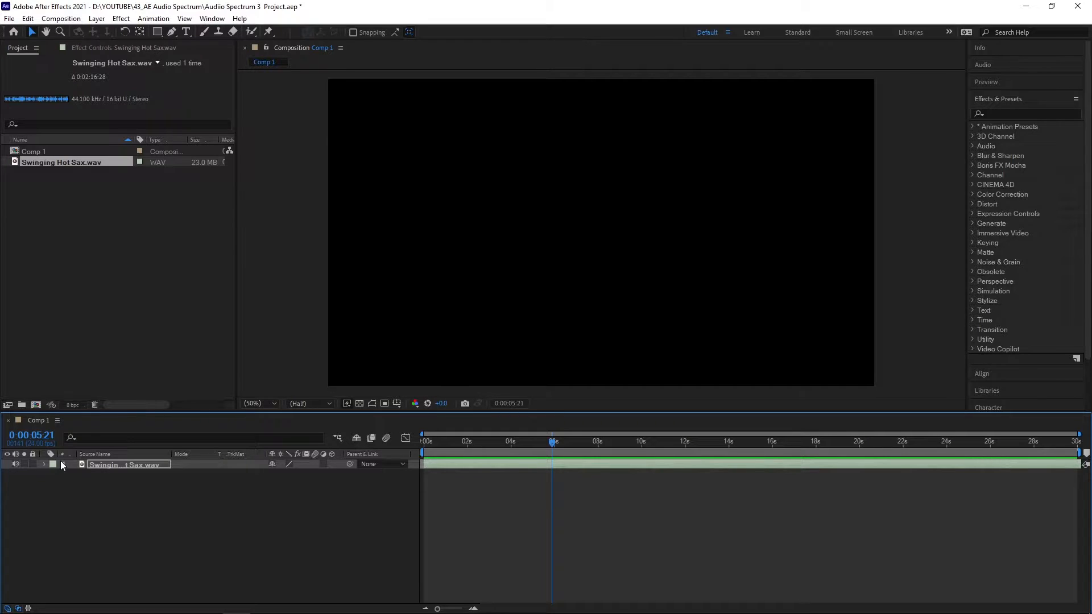
Create a black 1920 × 1080 px solid named Black Solid 1 and apply the Audio Spectrum effect to it
key("ctrl+y")
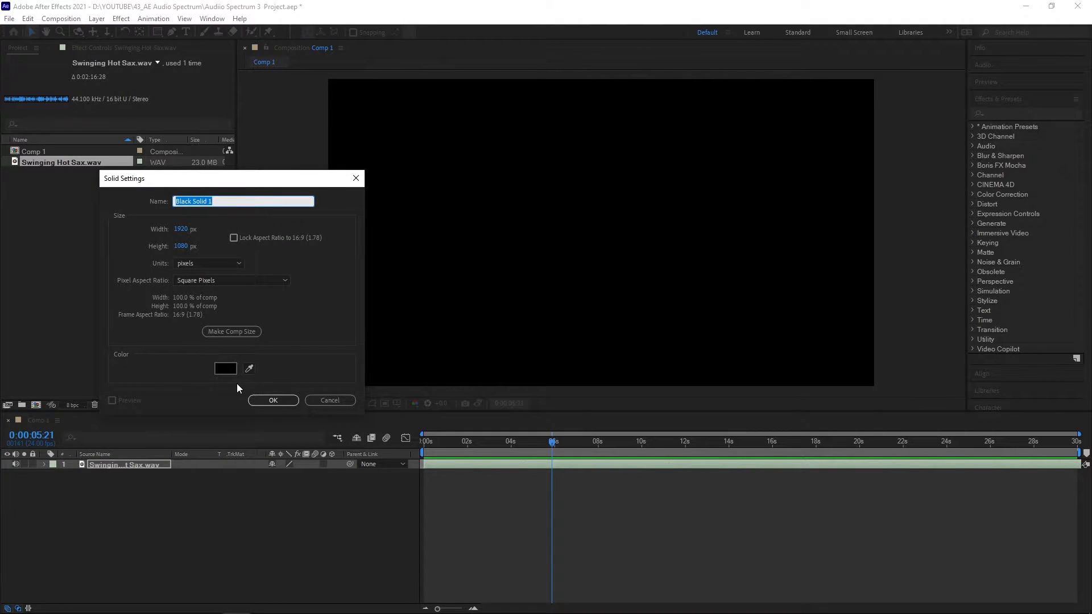
left_click(283, 399)
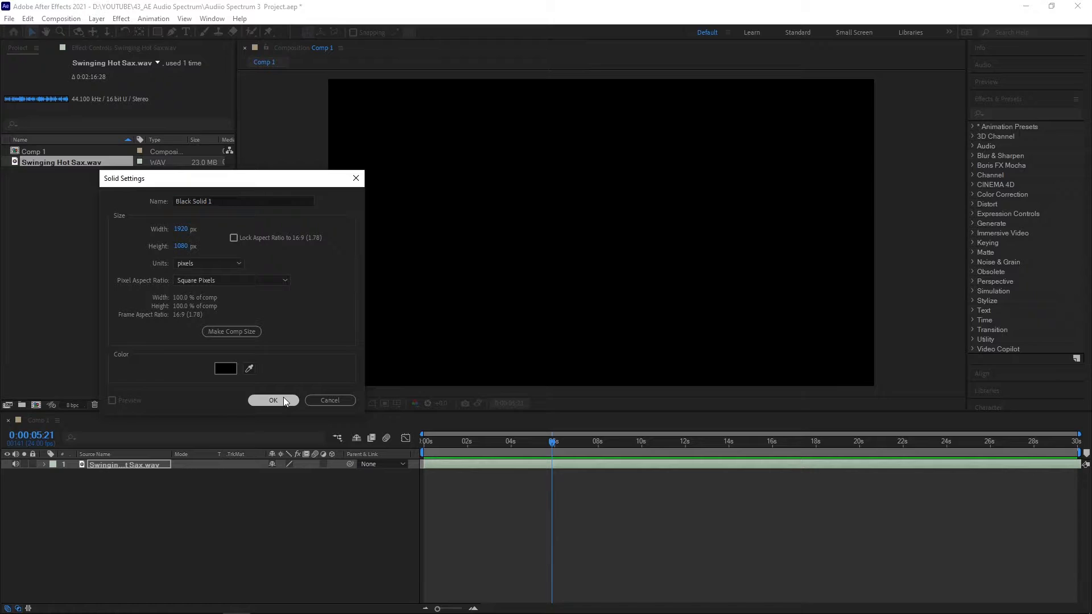
left_click(1002, 112)
type("audio")
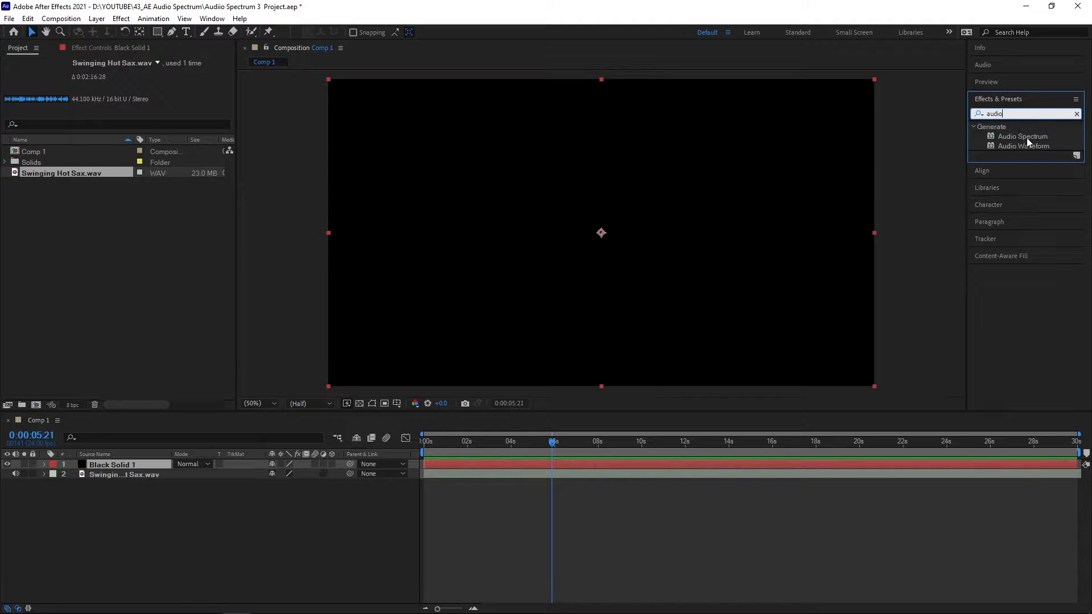
left_click_drag(1027, 137, 597, 464)
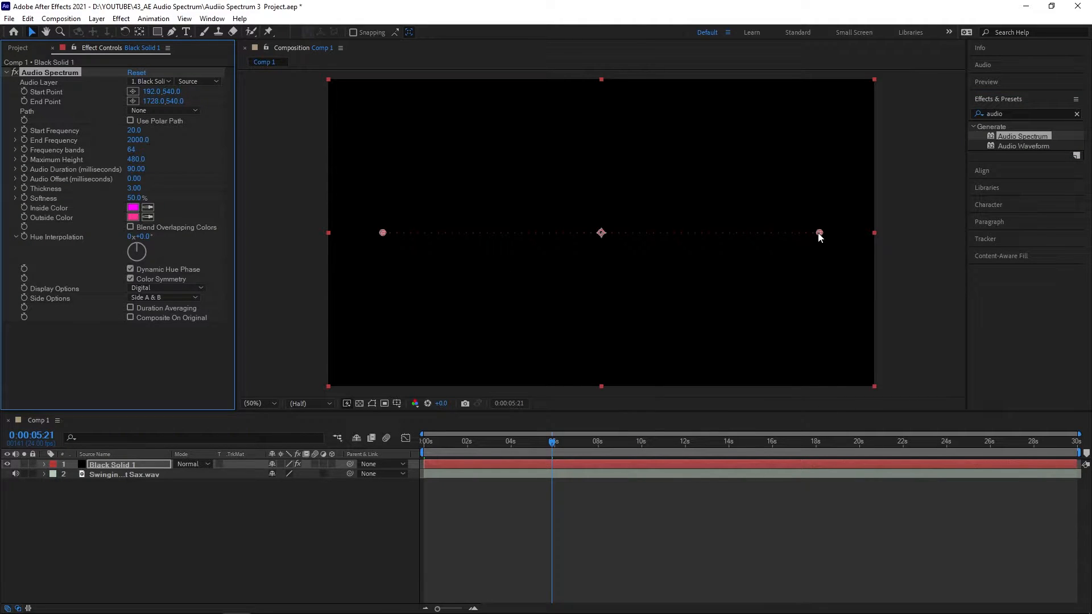
Enlarge the composition viewer and set the Audio Spectrum's Audio Layer to Swinging Hot Sax.wav
key("space")
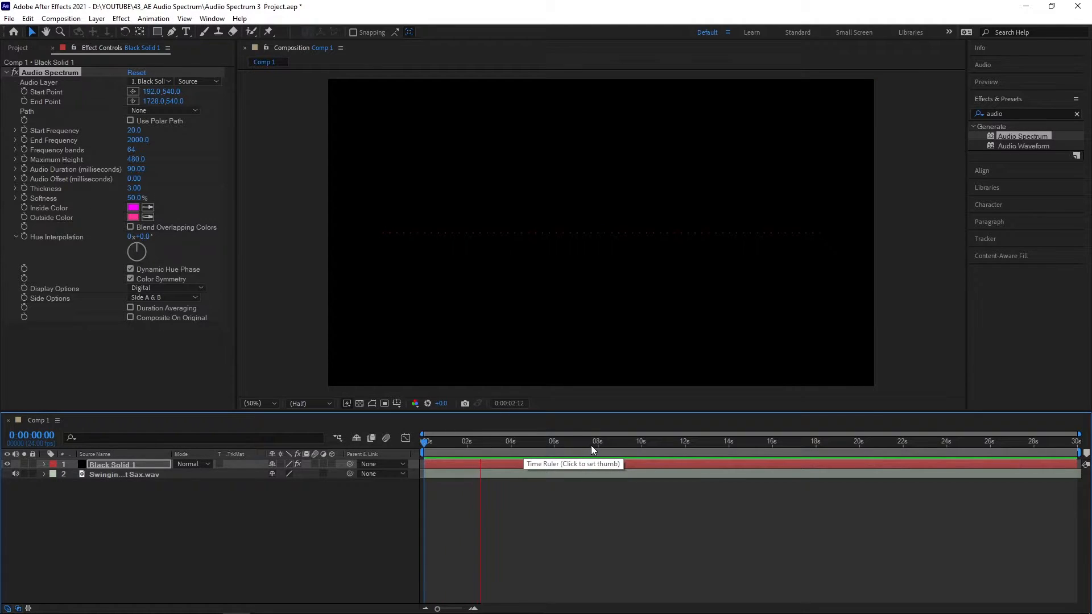
key("space")
left_click_drag(485, 411, 442, 505)
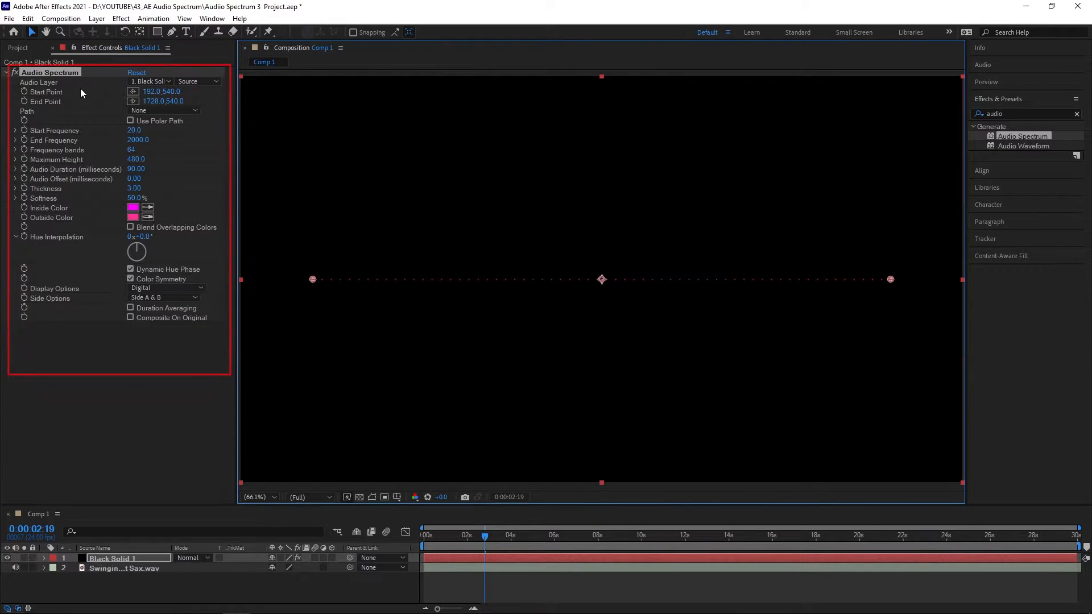
left_click(169, 80)
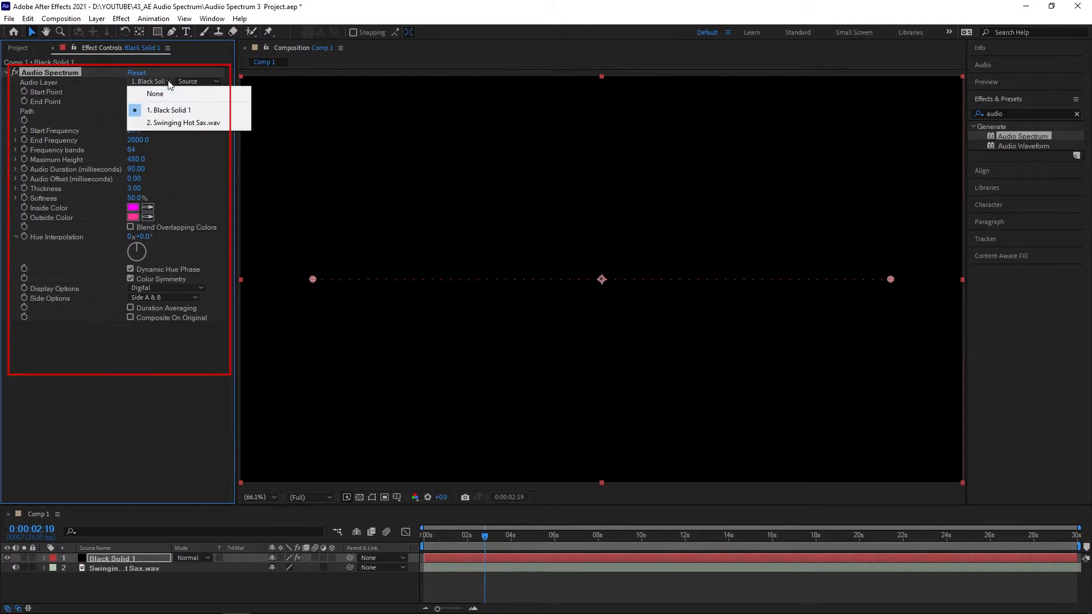
left_click(180, 126)
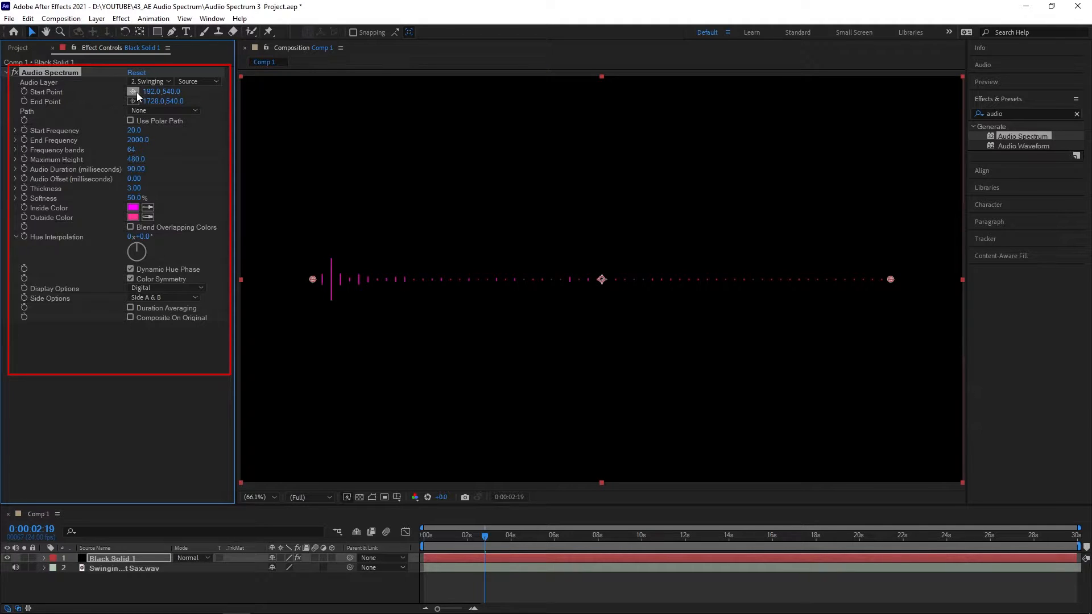
Try moving the spectrum's Start Point and End Point, undoing each change
left_click_drag(171, 91, 132, 117)
key("ctrl+z")
left_click_drag(176, 101, 164, 136)
key("ctrl+z")
Try a Start Frequency of 11001 and play back the spectrum from the beginning
left_click_drag(136, 133, 99, 134)
left_click_drag(133, 133, 186, 133)
key("space")
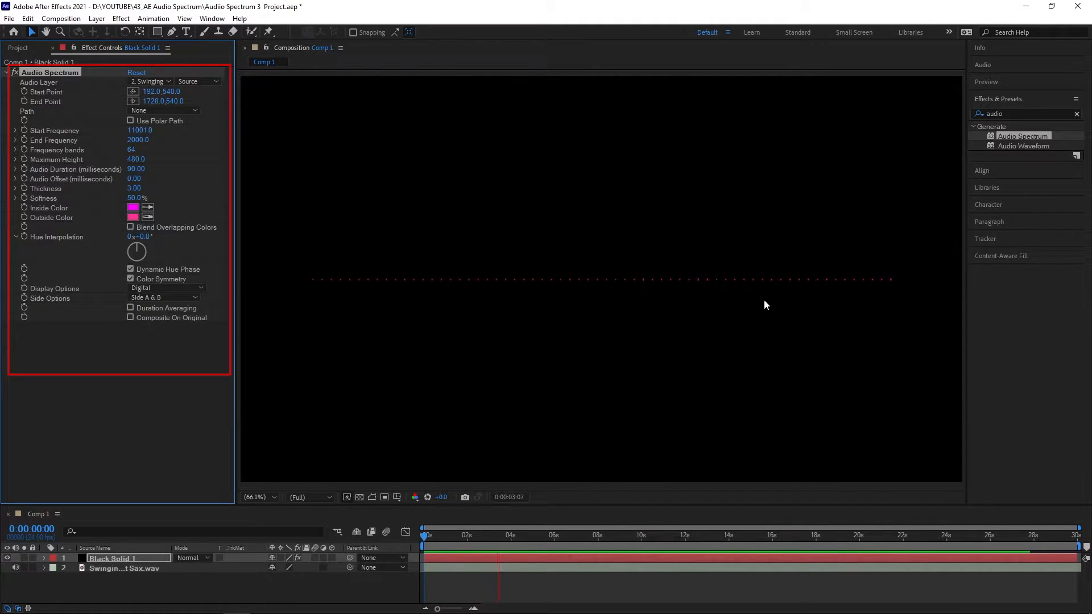
key("space")
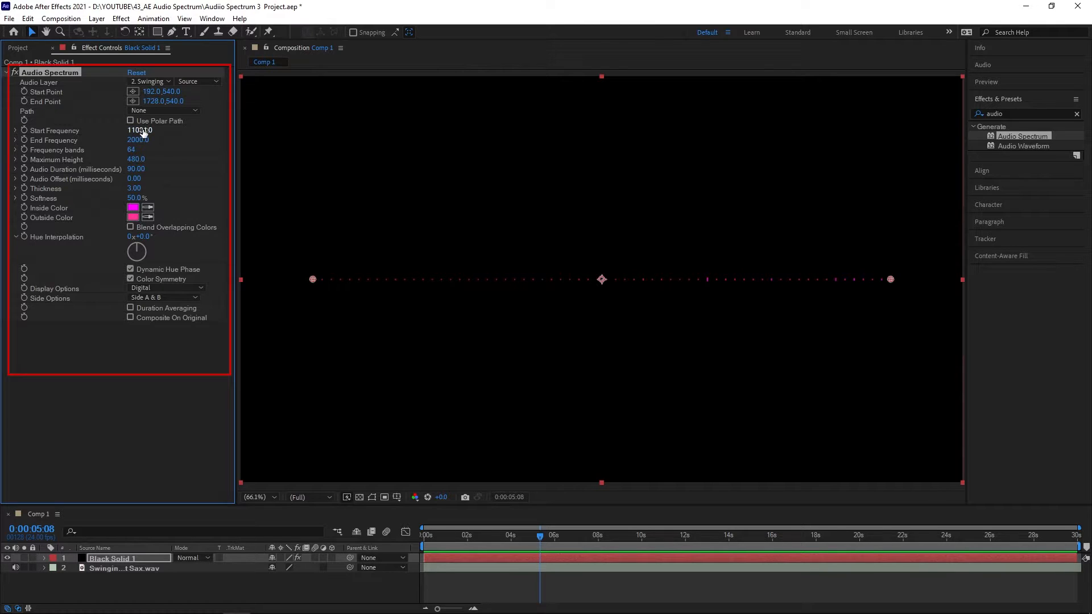
Set the Start Frequency and the End Frequency to 1 and preview the spectrum
left_click_drag(141, 130, 86, 130)
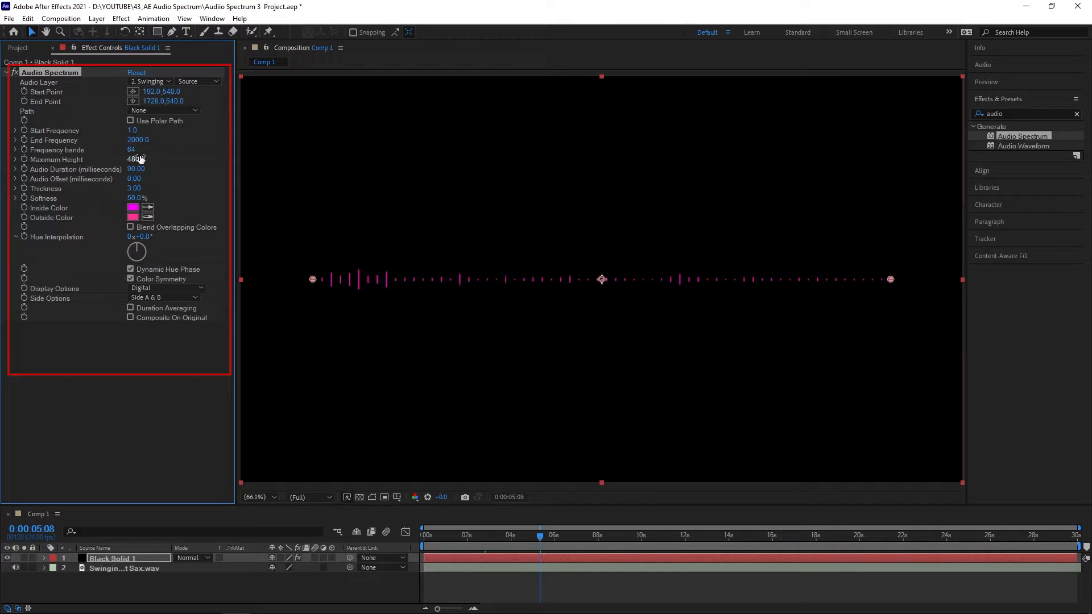
left_click_drag(137, 140, 120, 139)
key("space")
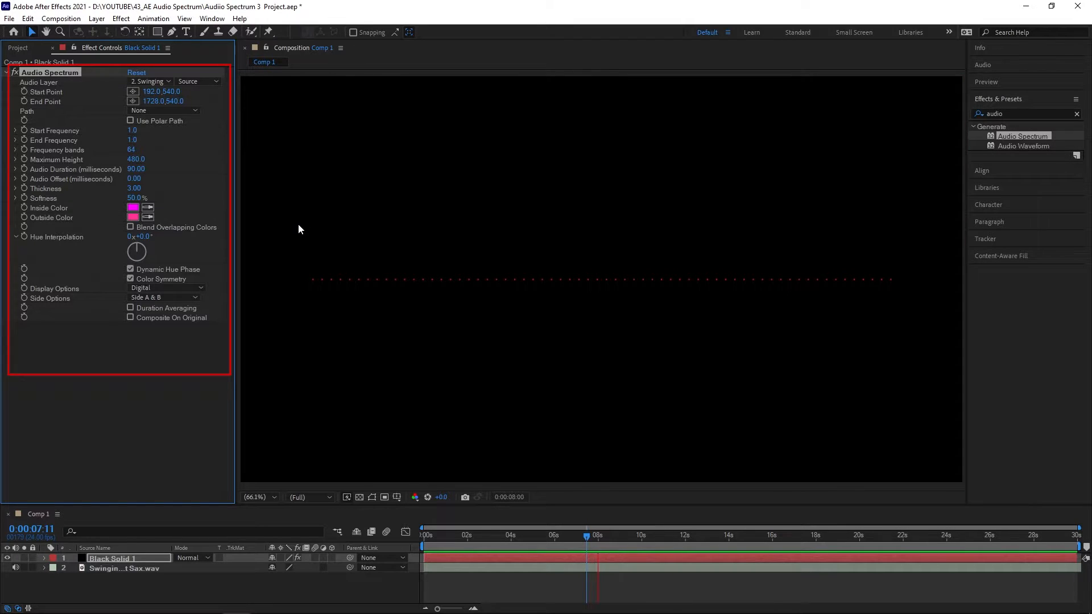
key("space")
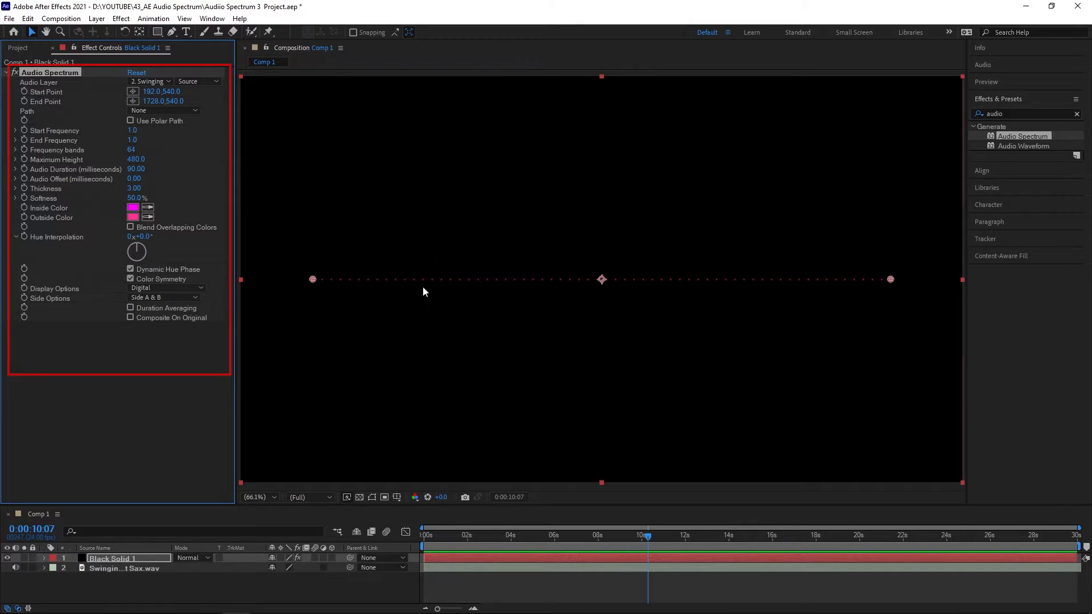
Try an End Frequency of 14250 during playback and lower it back to 1
left_click_drag(132, 140, 276, 162)
key("space")
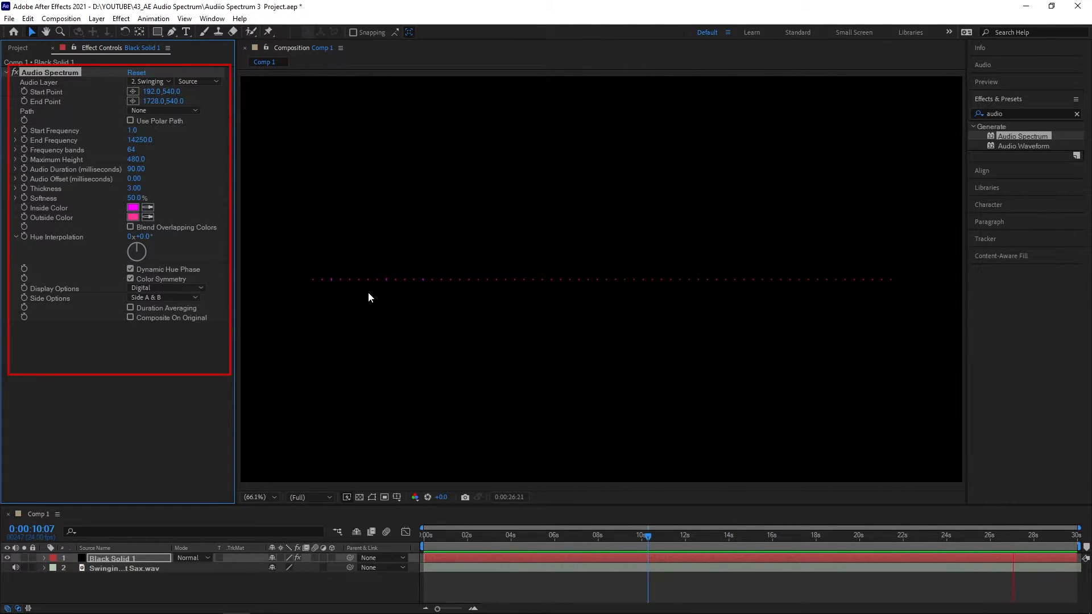
left_click_drag(132, 141, 3, 140)
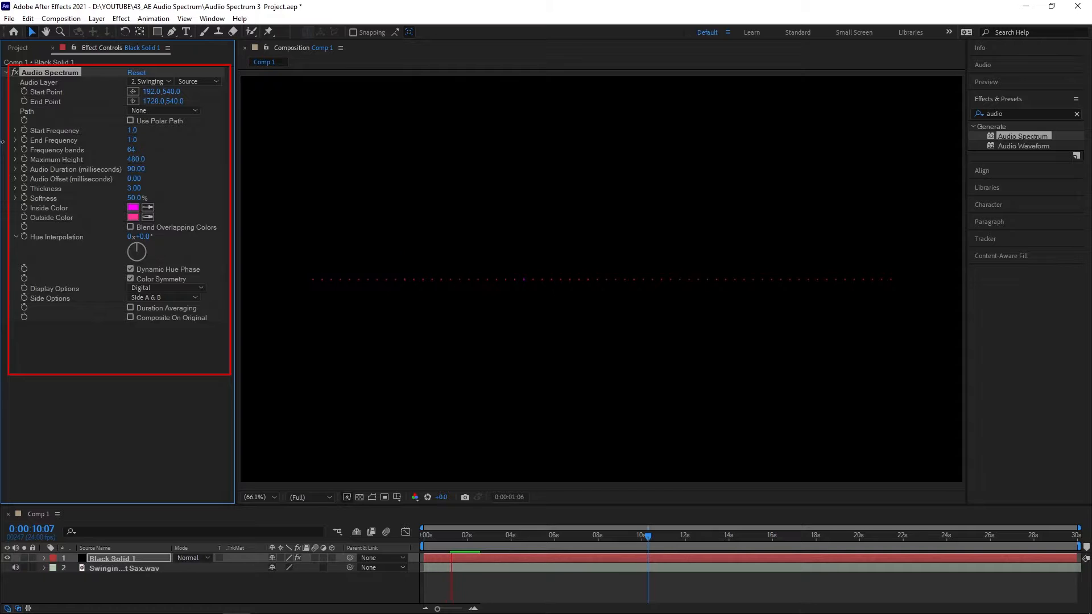
Set the End Frequency to 401 and play back the spectrum from the beginning
mouse_move(130, 140)
left_mouse_down()
mouse_move(146, 140)
mouse_move(132, 139)
left_mouse_up()
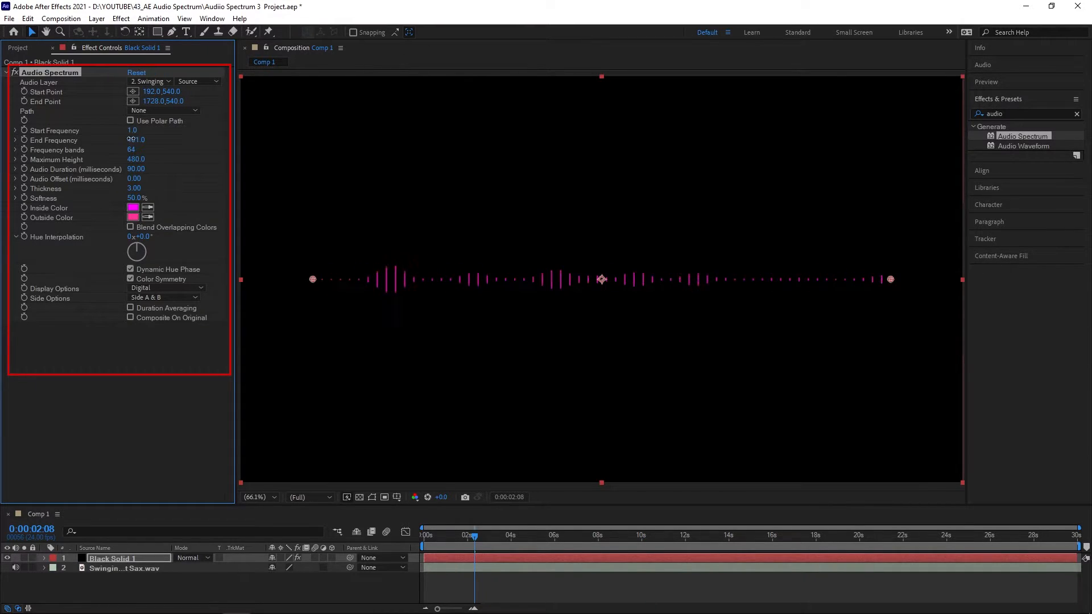
left_click_drag(468, 537, 385, 559)
key("space")
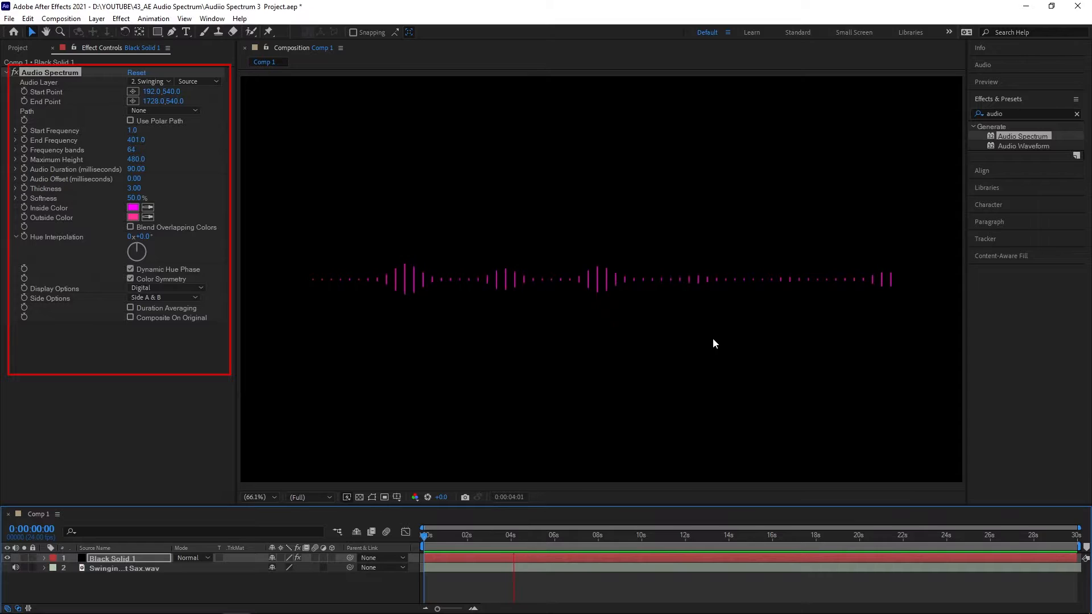
key("space")
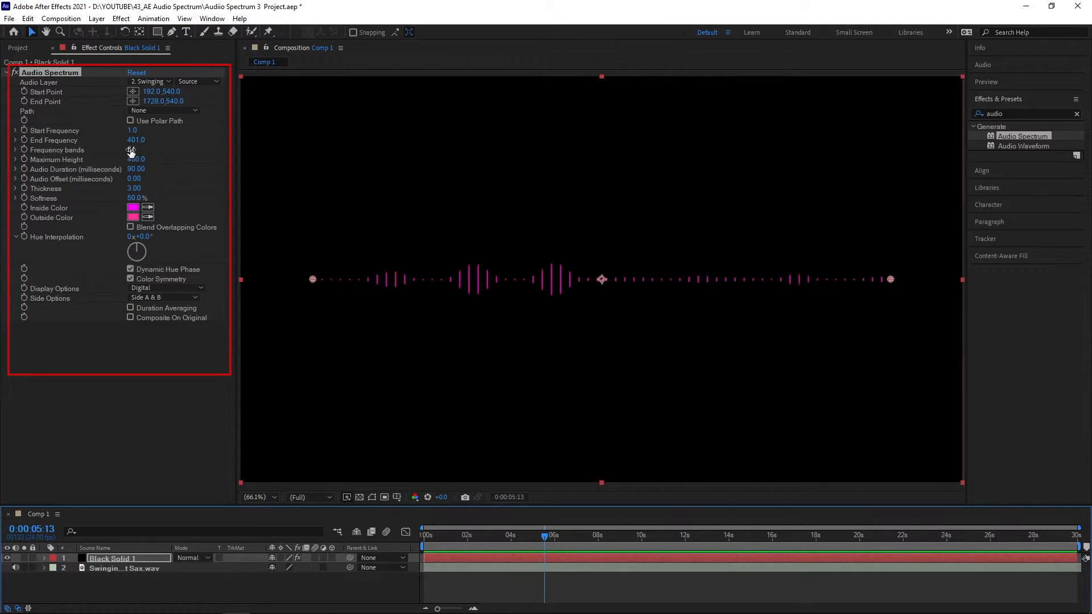
Set the Frequency bands to 134 and the End Frequency to 1801, previewing the spectrum with each value
left_click_drag(131, 149, 169, 152)
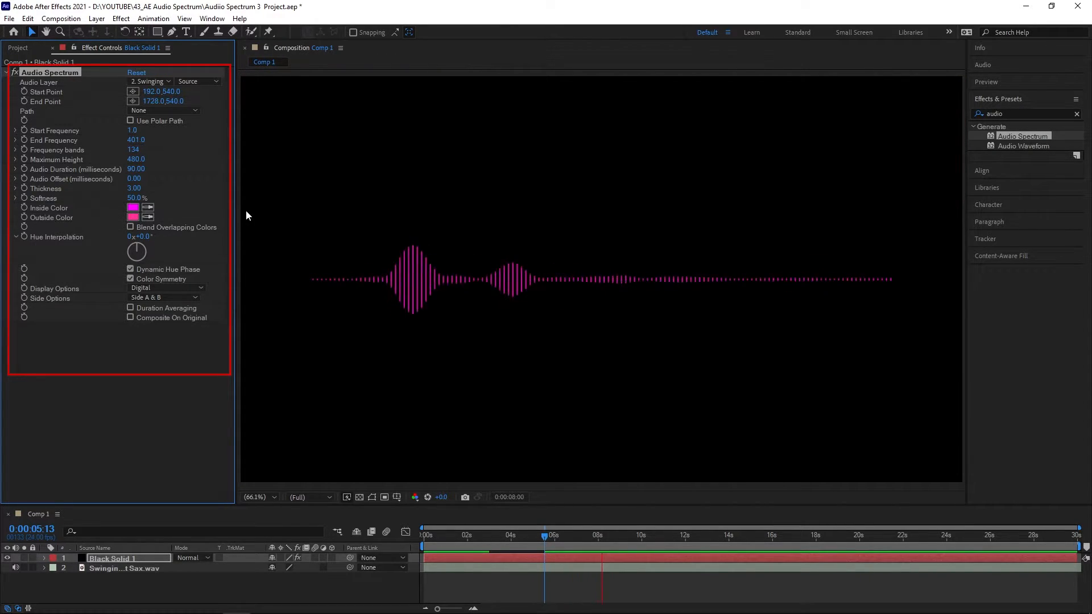
key("space")
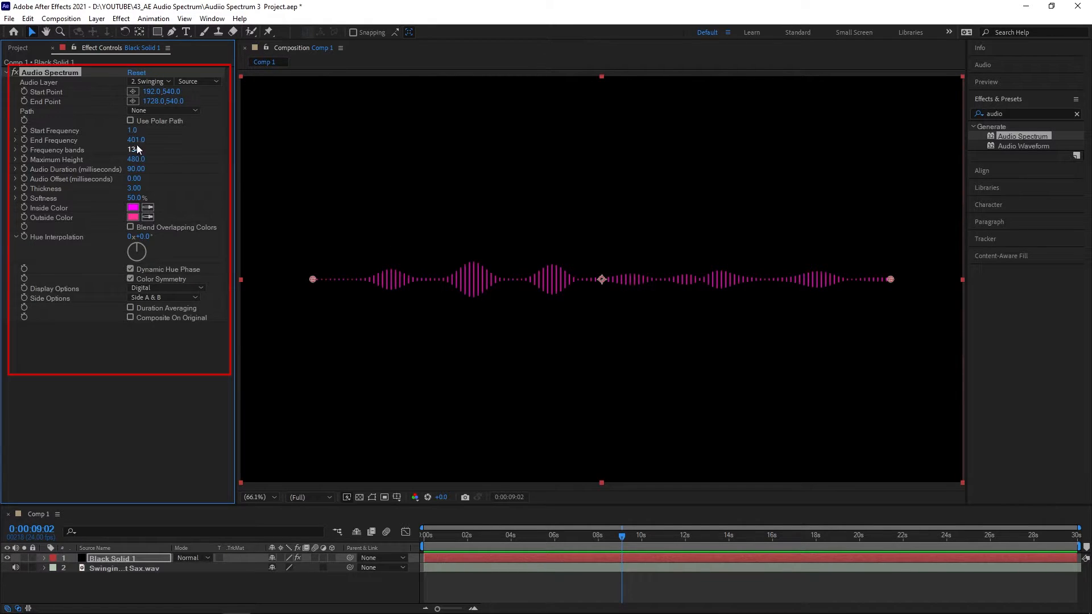
left_click_drag(133, 140, 140, 140)
key("space")
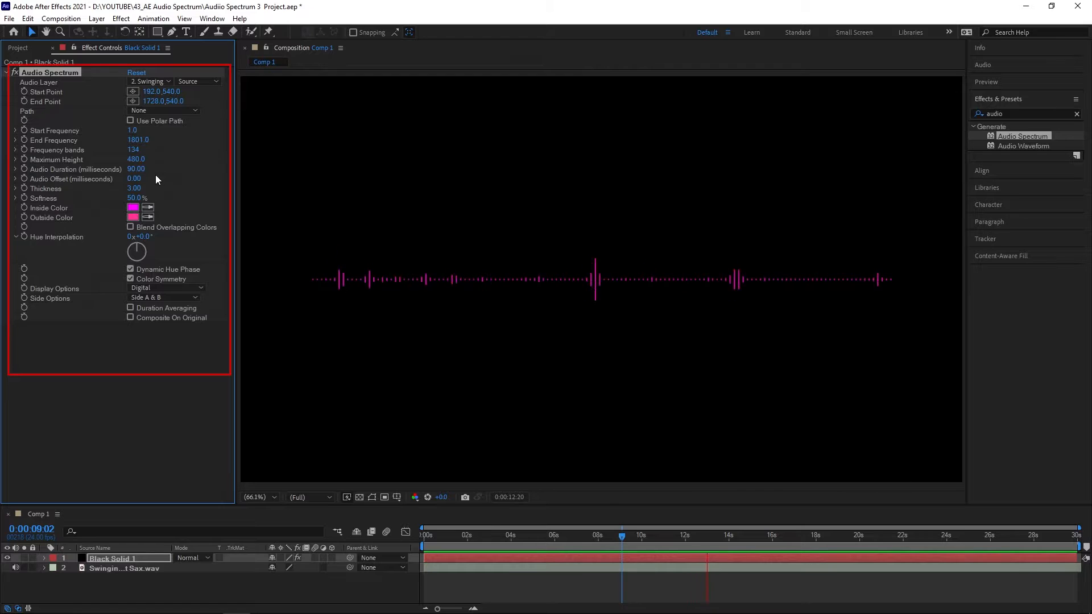
key("space")
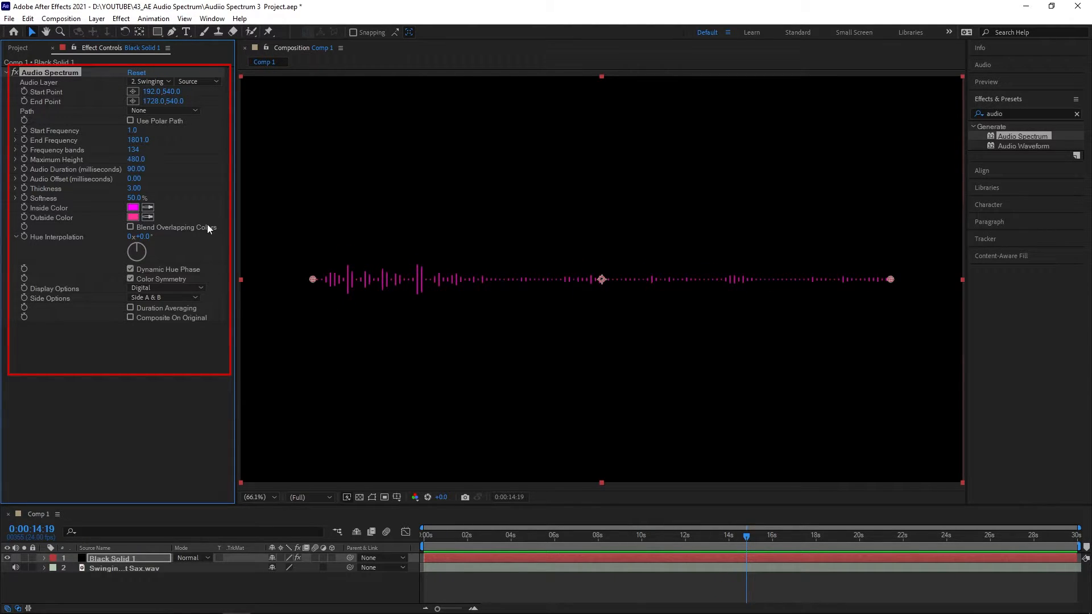
Set the spectrum's Maximum Height to 1450 and preview the taller bars
left_click_drag(132, 159, 190, 158)
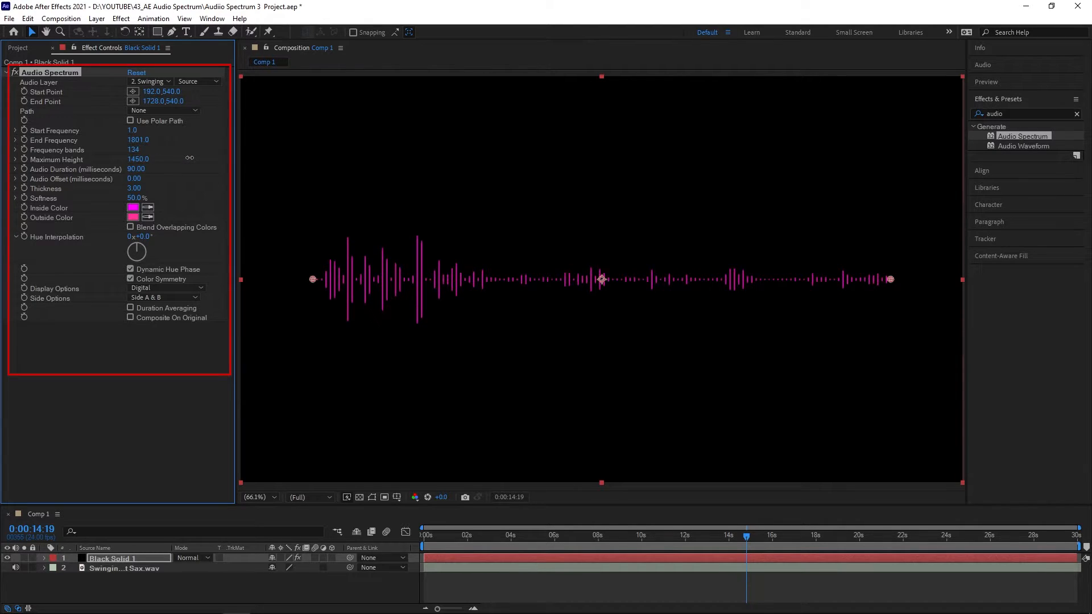
key("space")
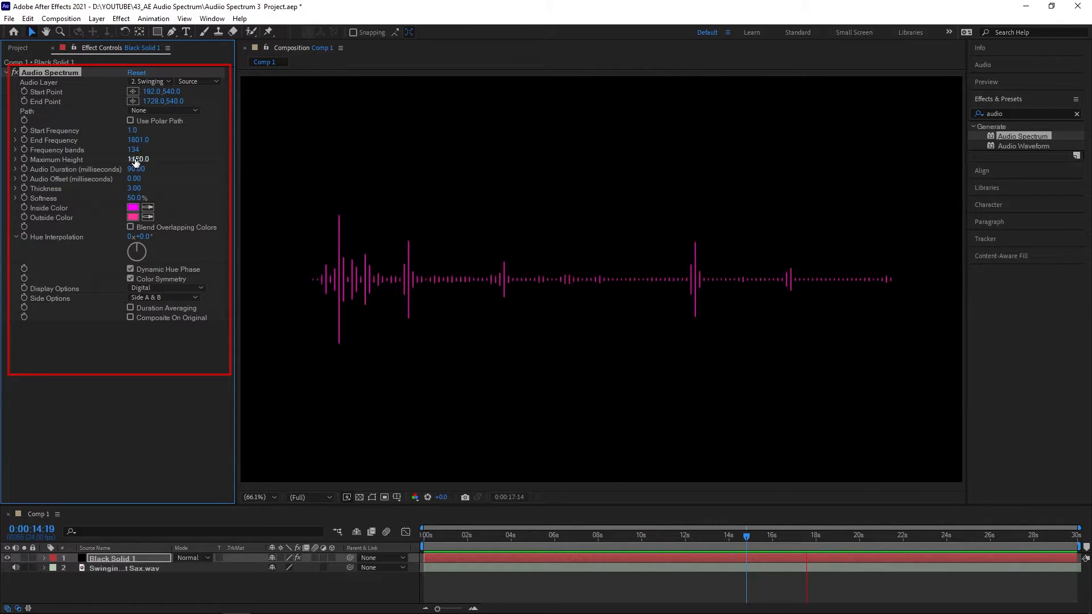
key("space")
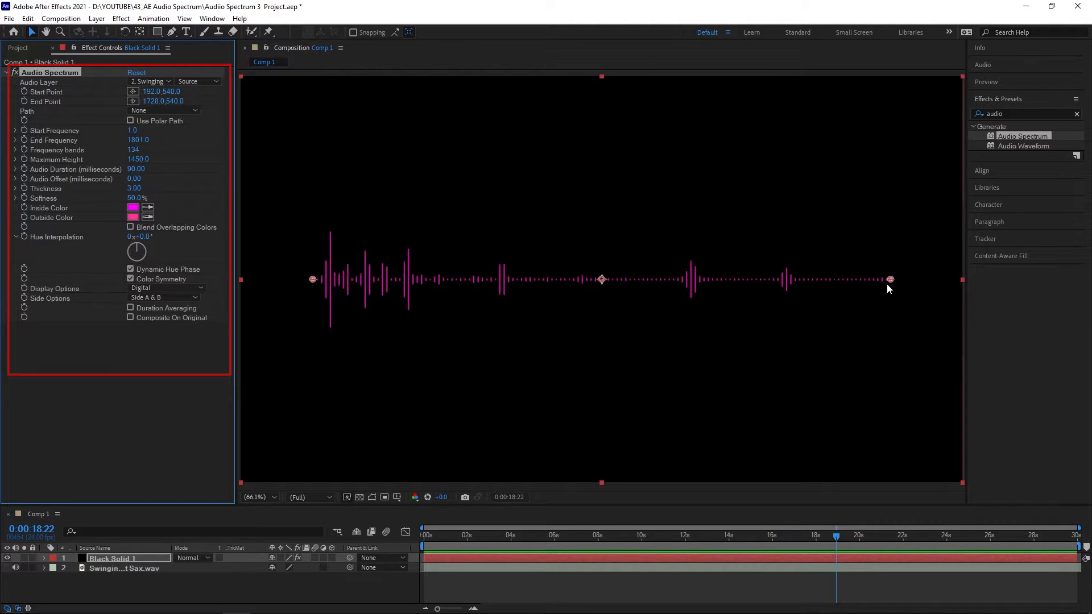
Try Audio Durations of 2400 and 50 milliseconds during playback and restore the value to 90
left_click_drag(136, 173, 265, 173)
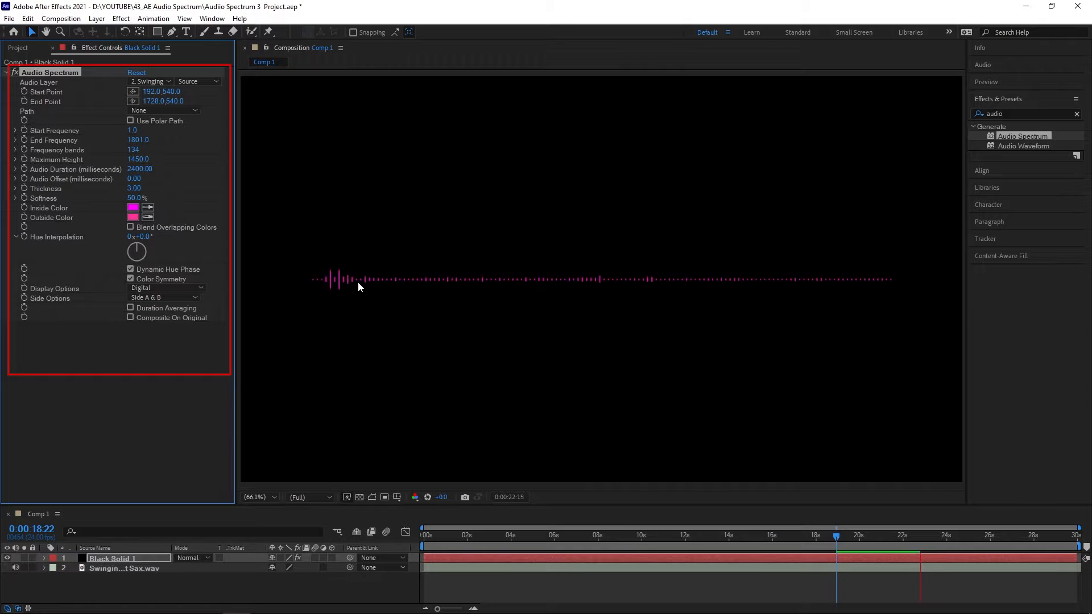
key("space")
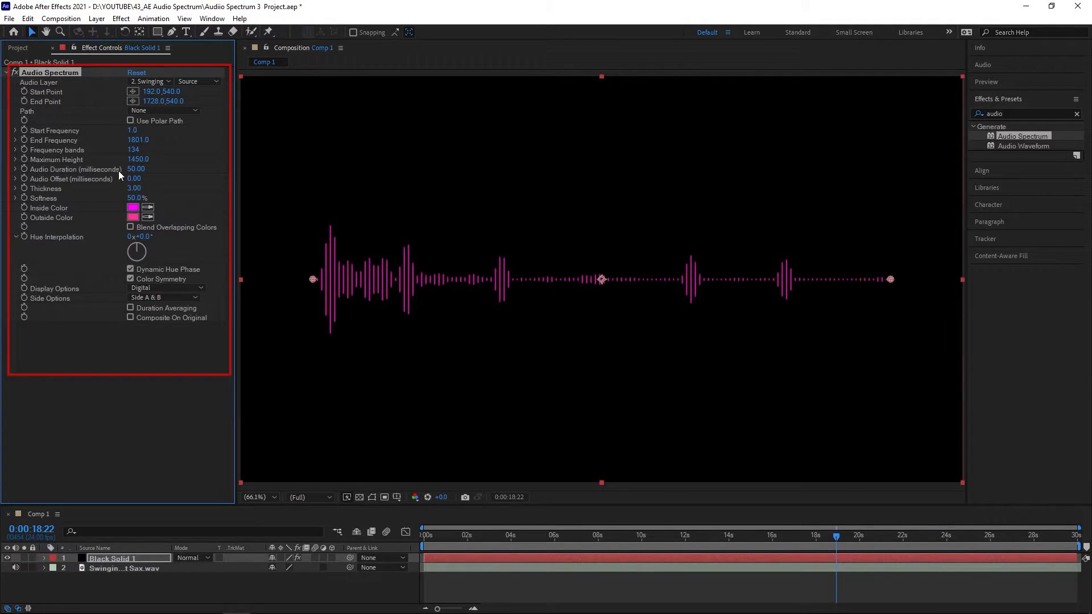
key("space")
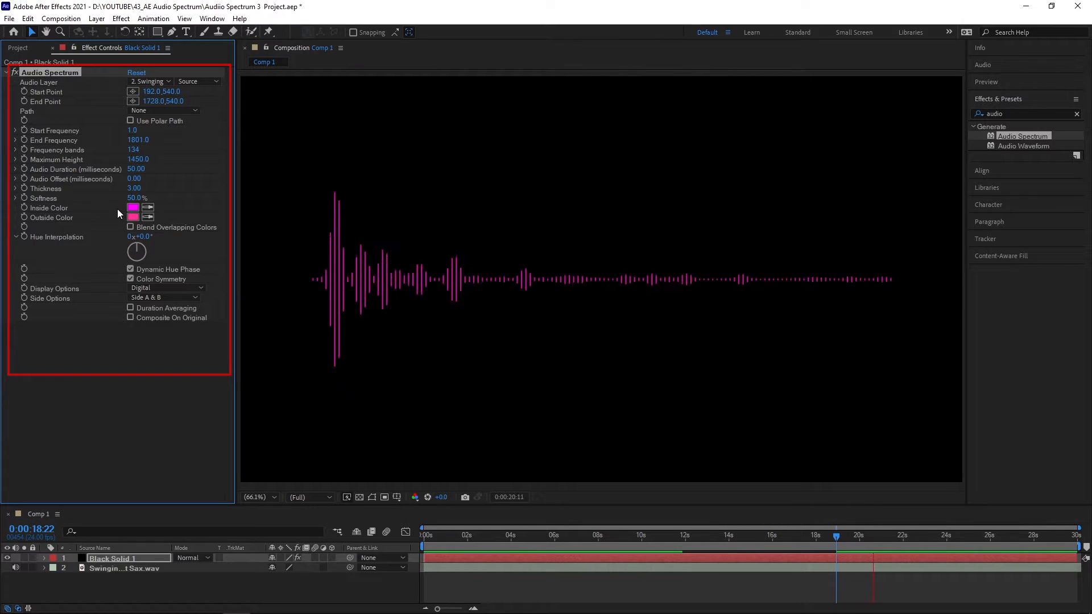
key("space")
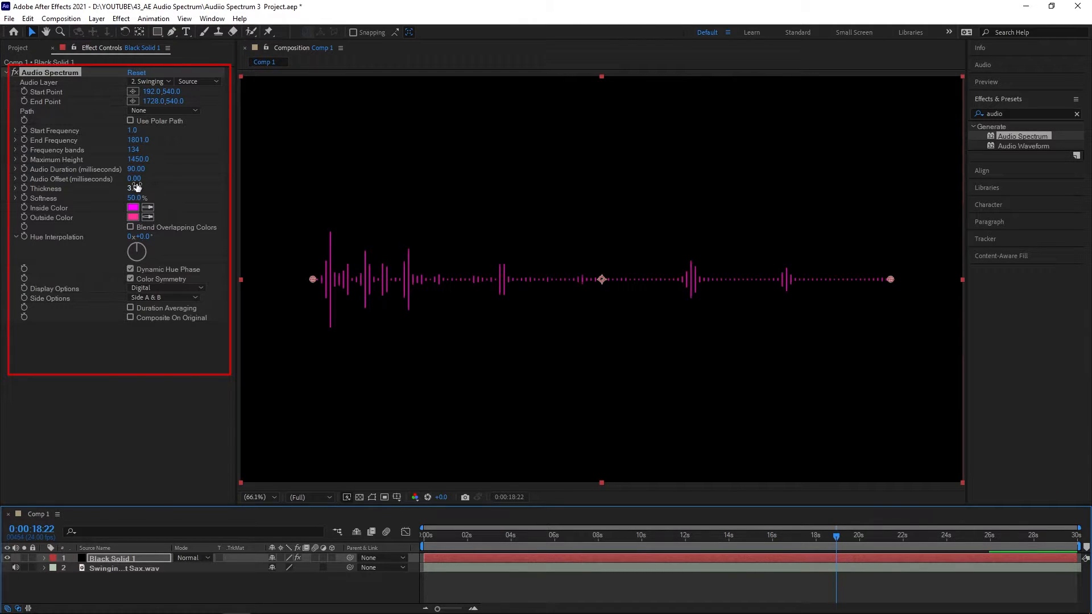
Set the spectrum's Audio Offset to -1710 milliseconds
left_click_drag(135, 179, 44, 185)
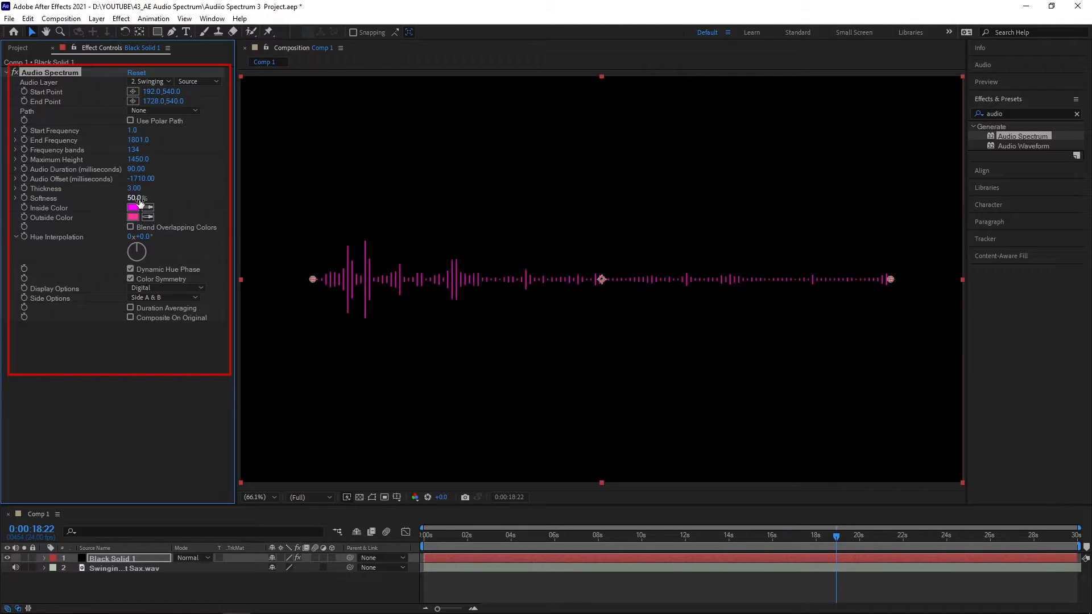
Set the spectrum's Audio Offset to 890 milliseconds
left_click_drag(139, 181, 291, 183)
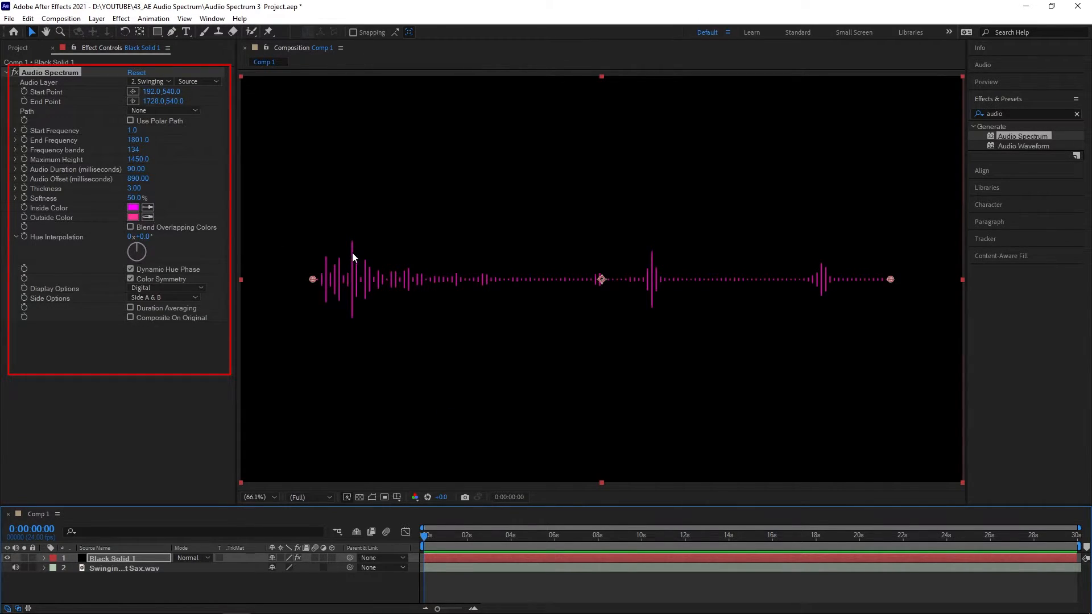
Try a Thickness of 21.70 and a Softness of 100% on the spectrum and undo both changes
left_click_drag(133, 192, 239, 189)
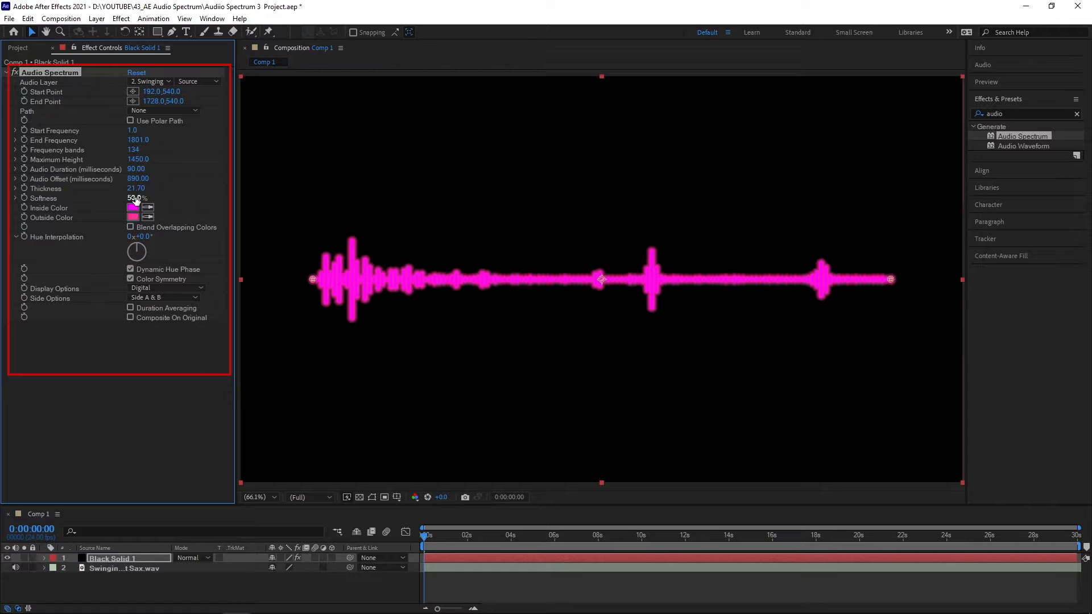
left_click_drag(135, 199, 254, 211)
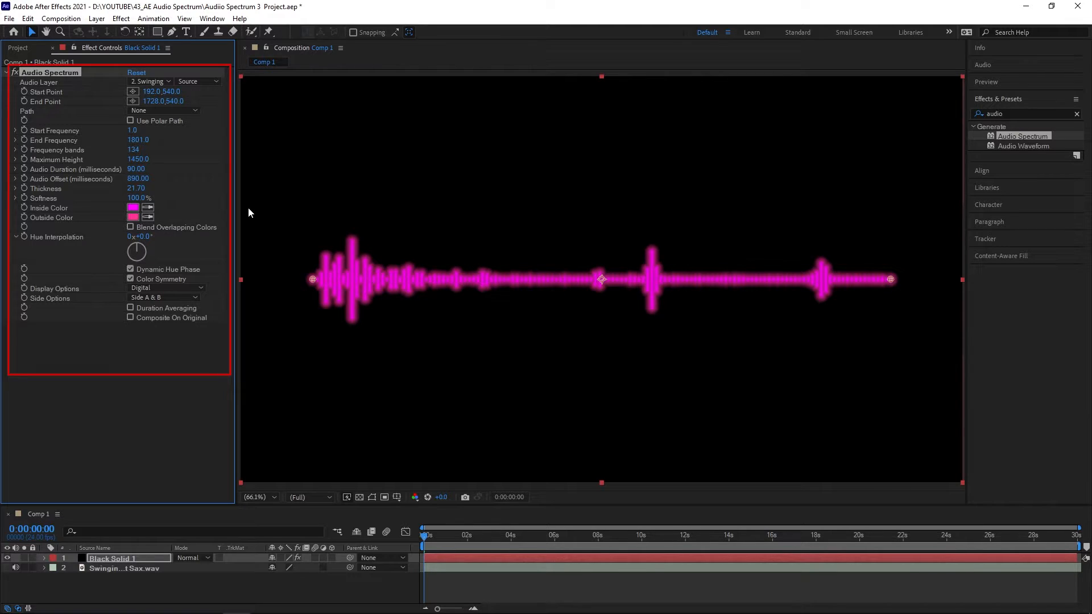
key("ctrl+z")
key("ctrl+z")
key("ctrl+z")
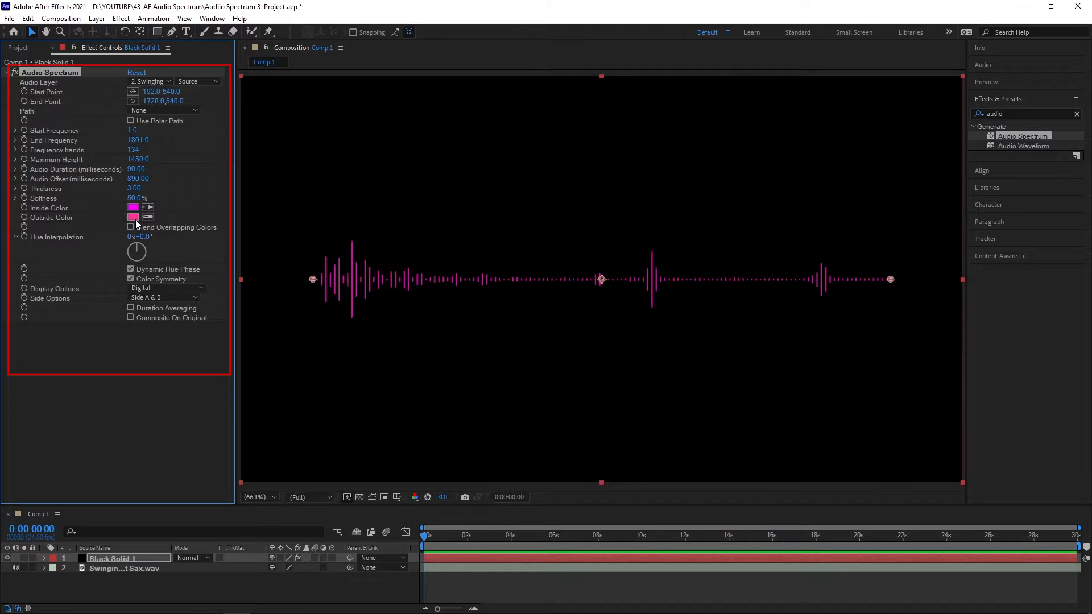
Inspect the bar colors up close, fit the composition in view, and set the Hue Interpolation to 1x+5.0°
scroll(336, 357, "up", 4)
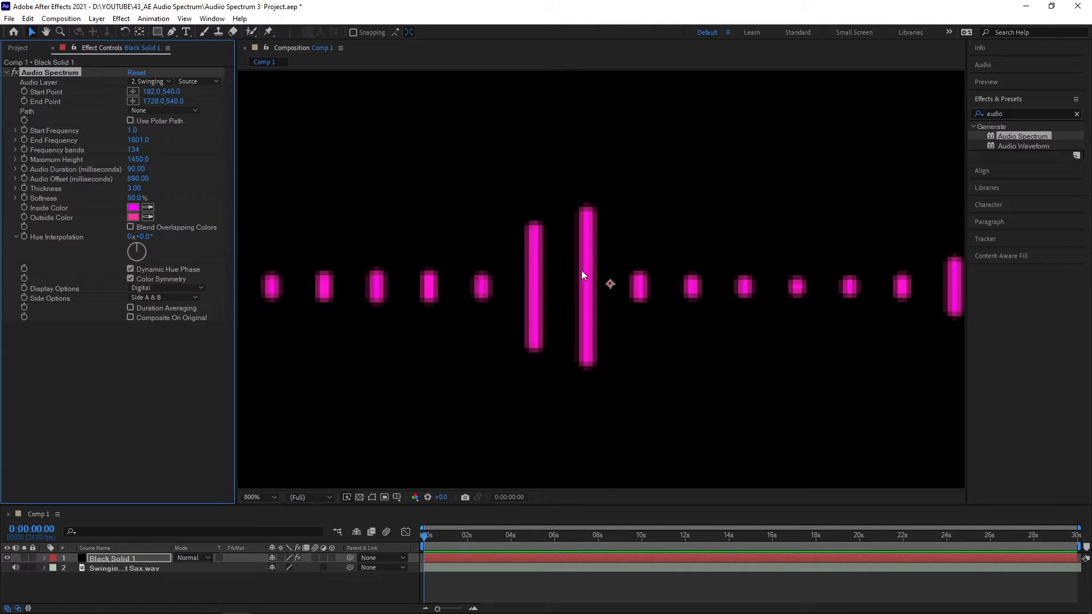
scroll(425, 347, "down", 5)
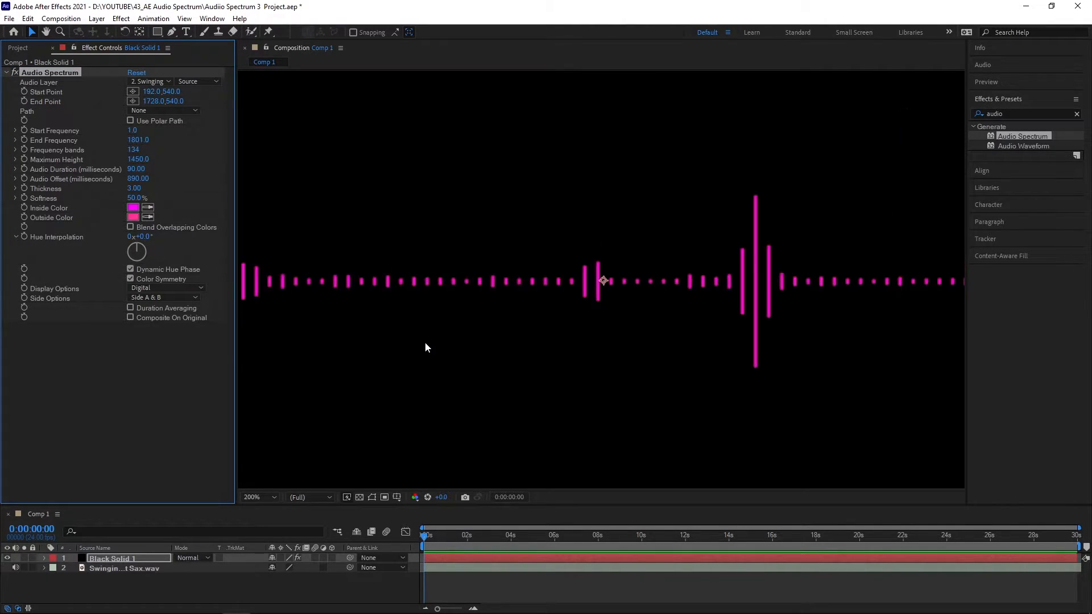
left_click(267, 499)
left_click(279, 299)
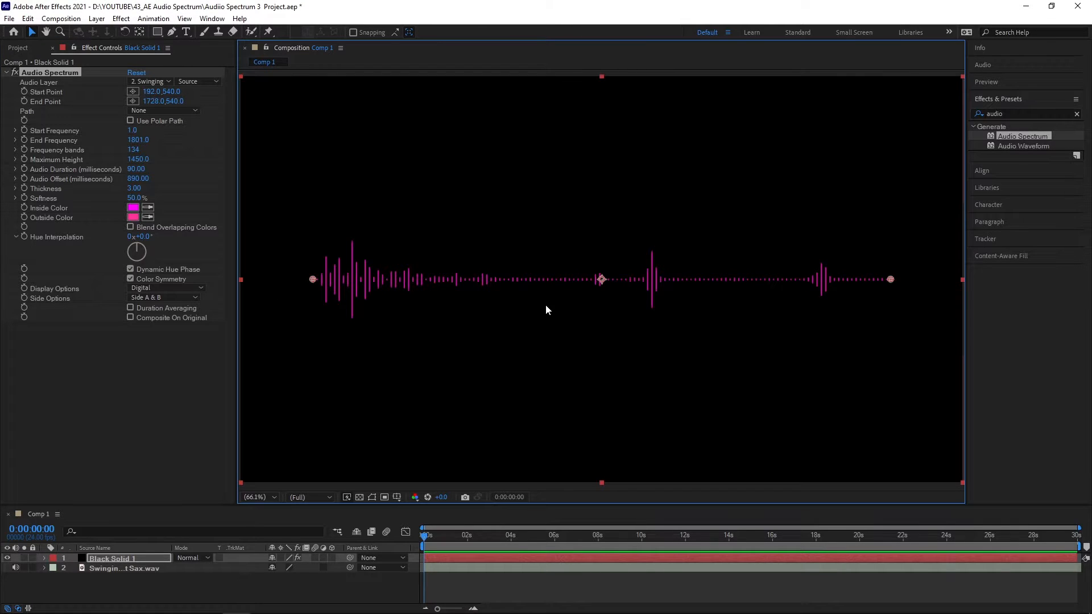
left_click_drag(141, 251, 142, 277)
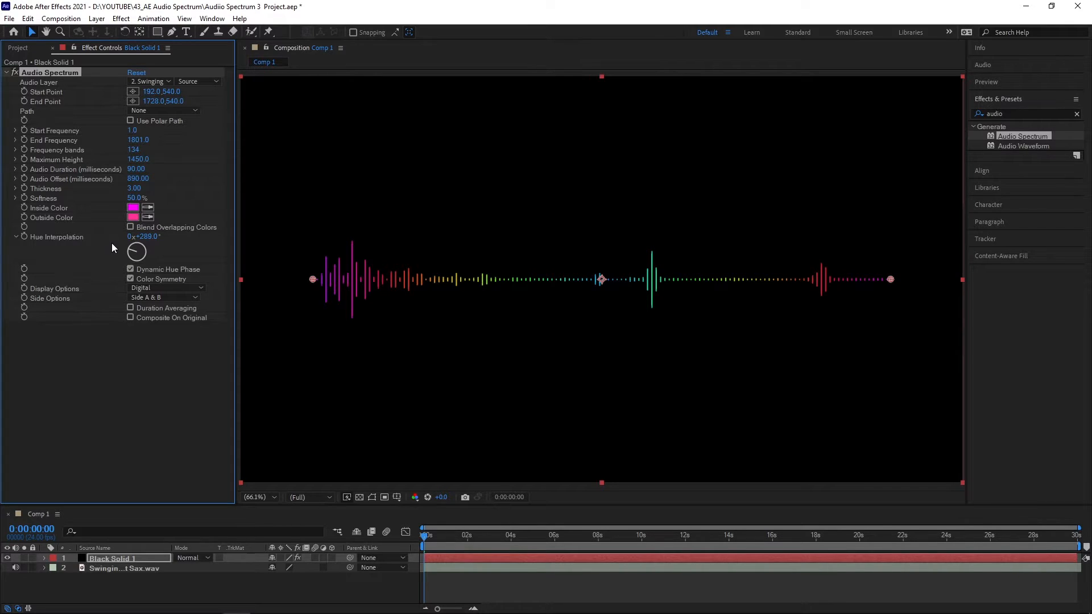
left_click_drag(136, 248, 139, 249)
Turn Dynamic Hue Phase and Color Symmetry off and back on, one after the other, to compare the colors
left_click(130, 269)
left_click(131, 269)
left_click(131, 279)
left_click(131, 278)
Try the Analog lines and Analog dots display options on the spectrum and preview the dots
left_click(199, 288)
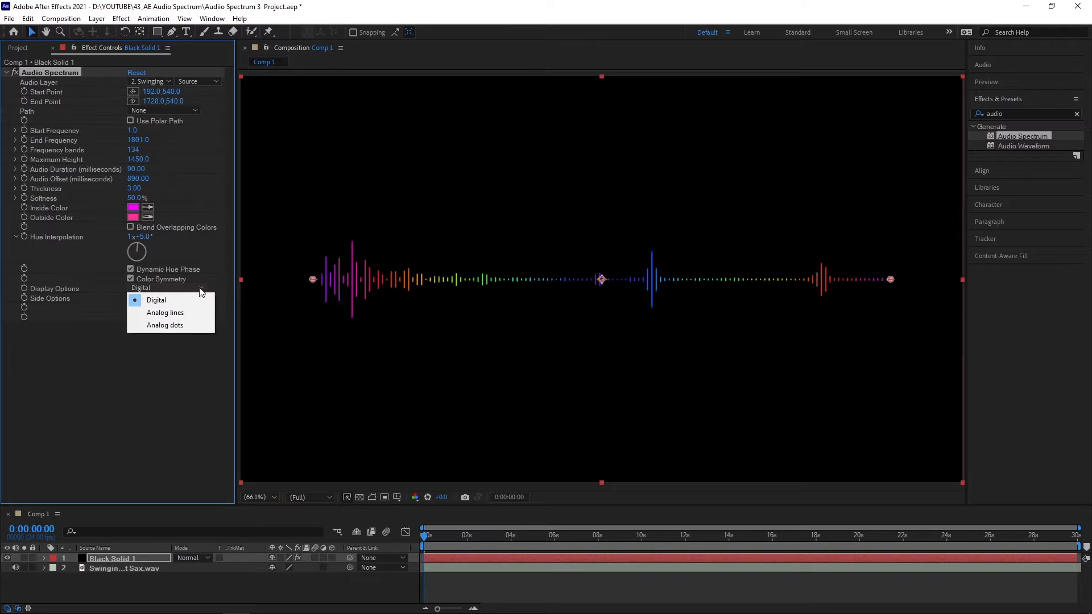
left_click(189, 312)
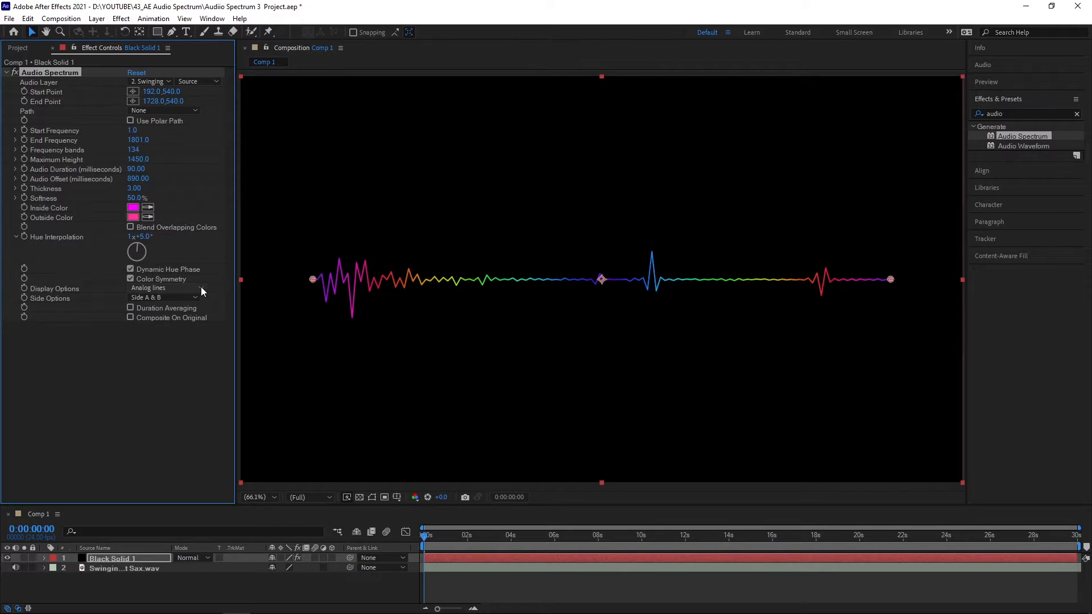
left_click(201, 289)
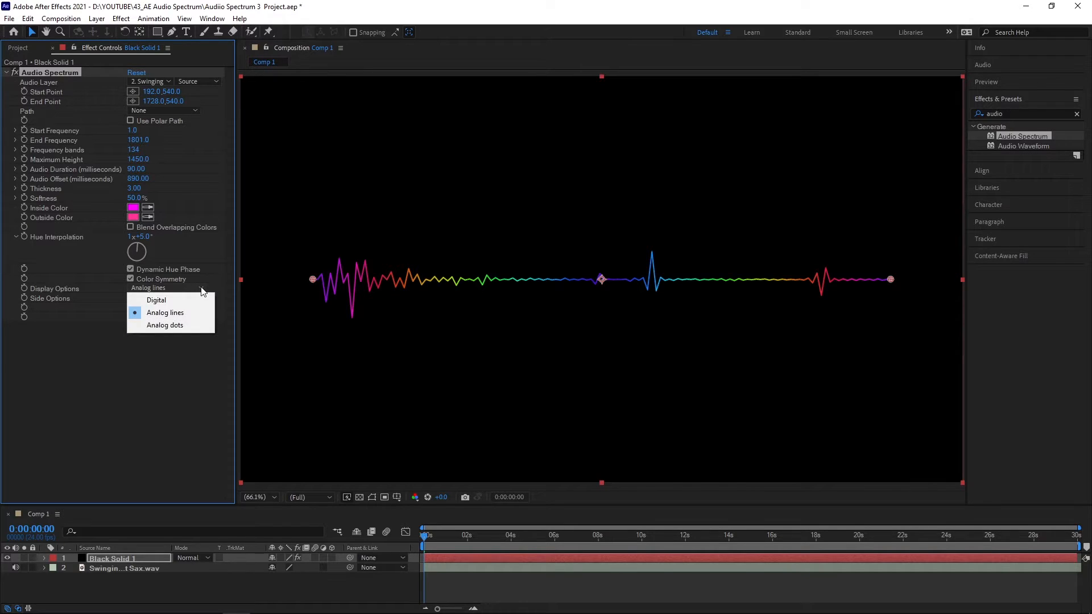
left_click(166, 326)
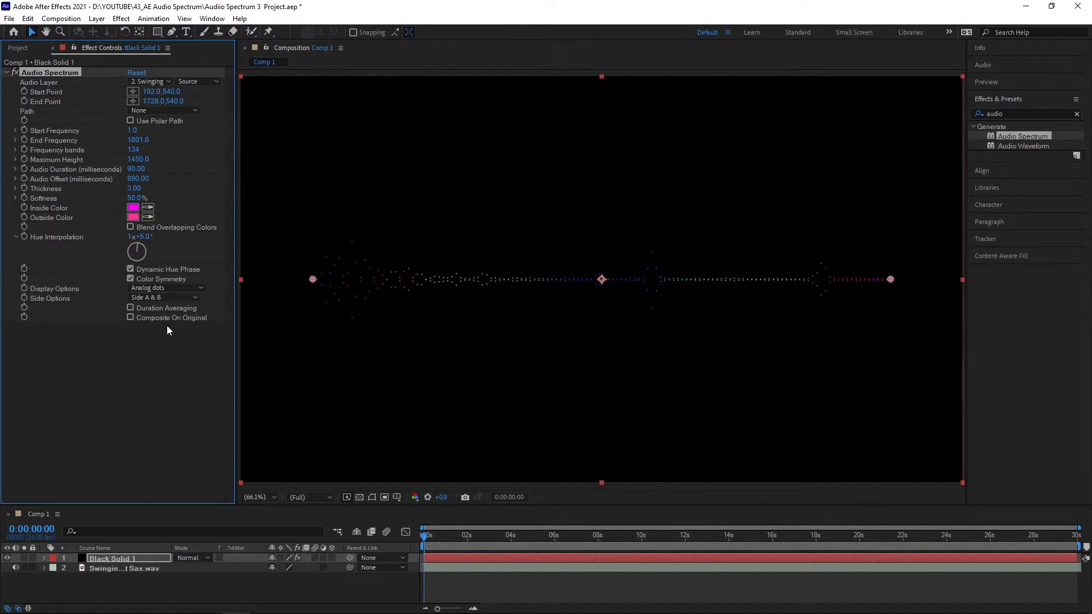
key("space")
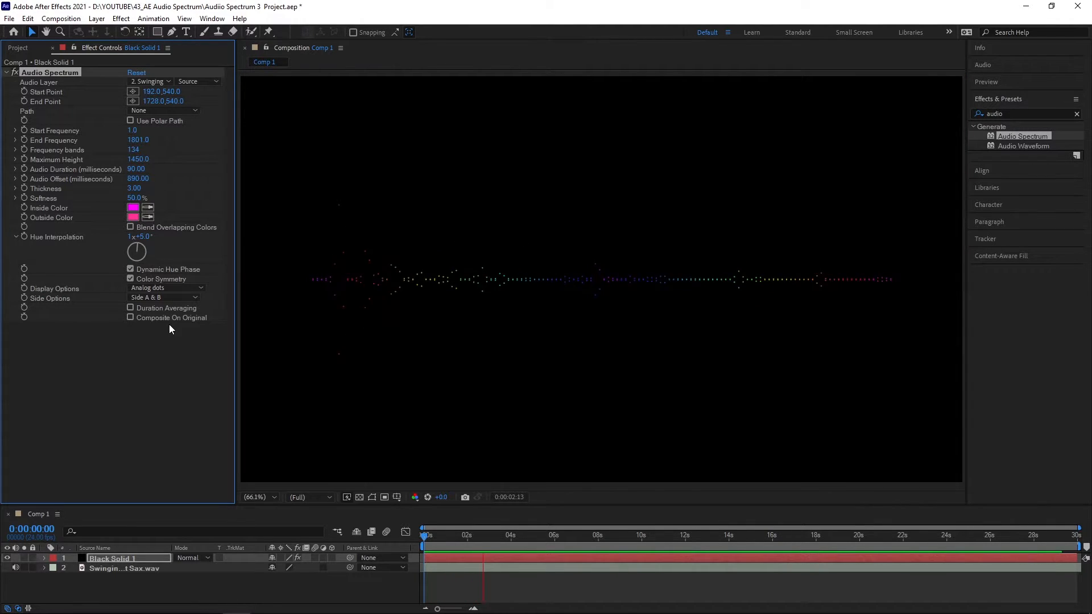
key("space")
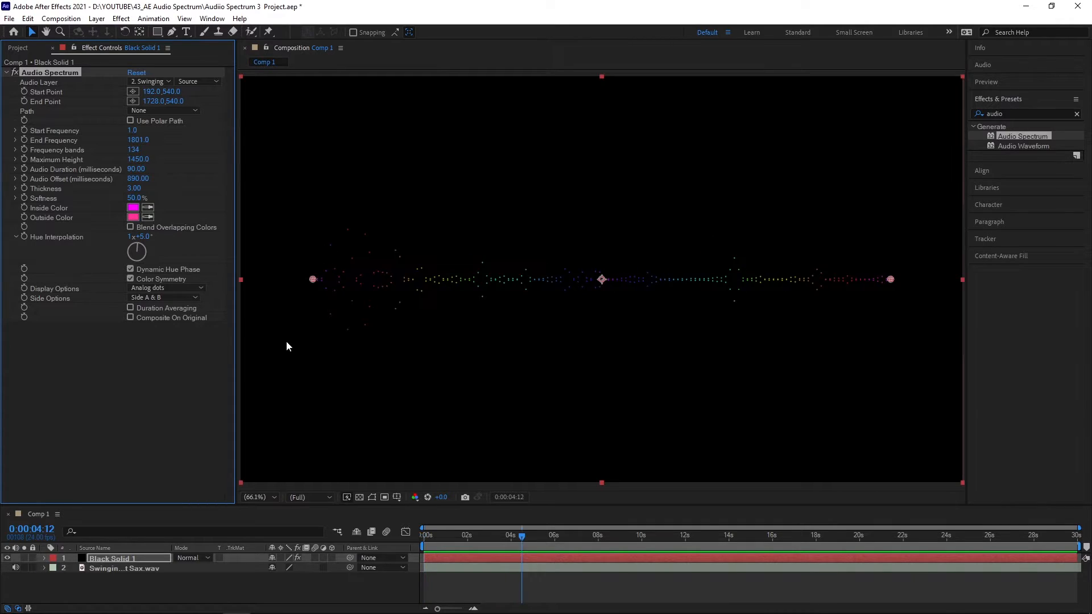
Preview the spectrum with Side A and Side B separately, and restore Side Options to Side A & B
left_click(193, 296)
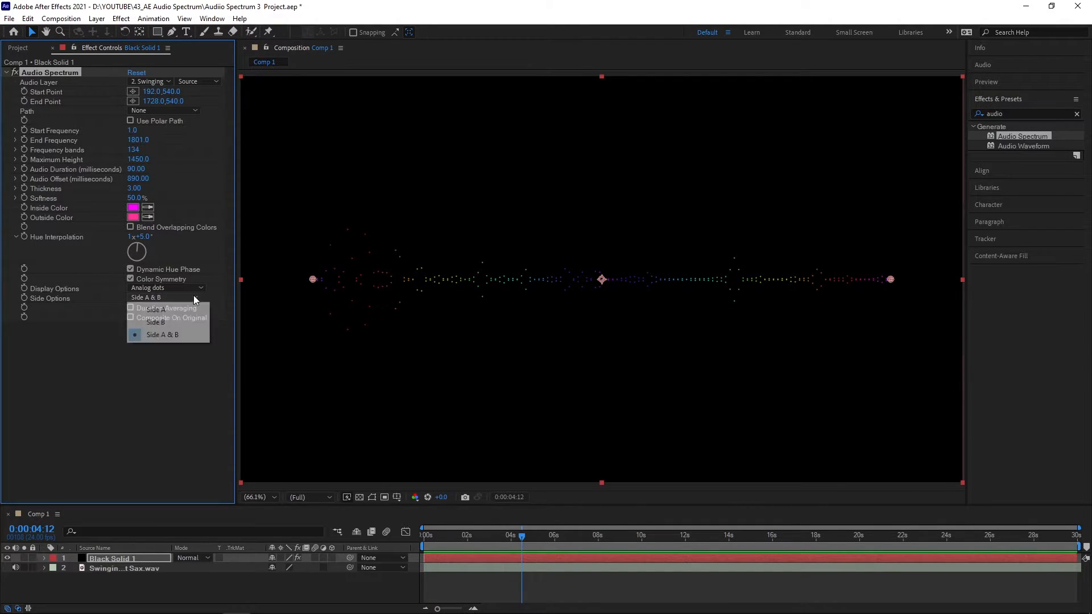
left_click(176, 309)
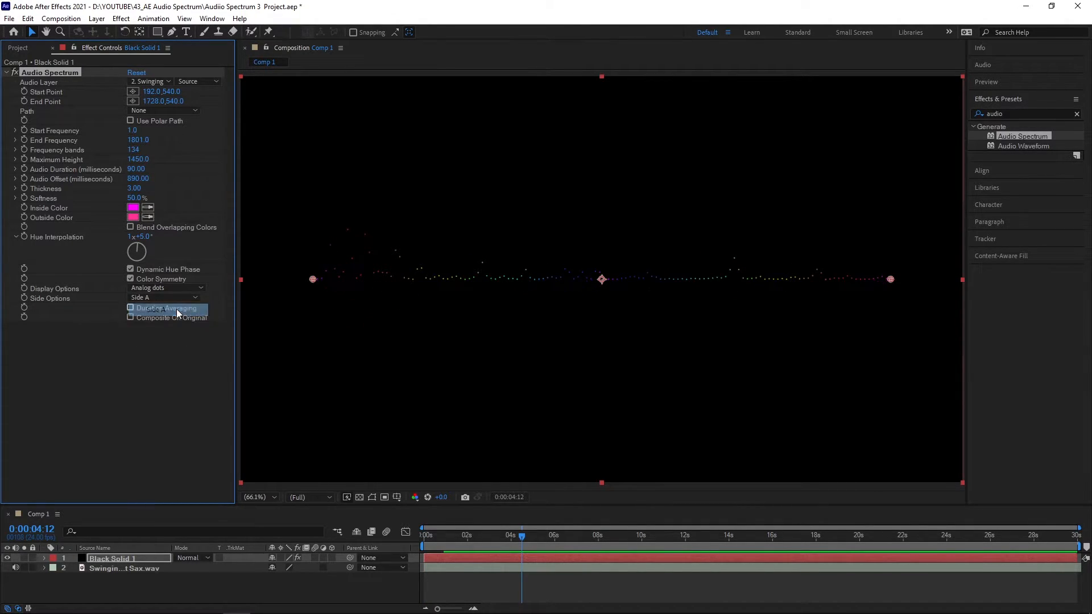
key("space")
key("space")
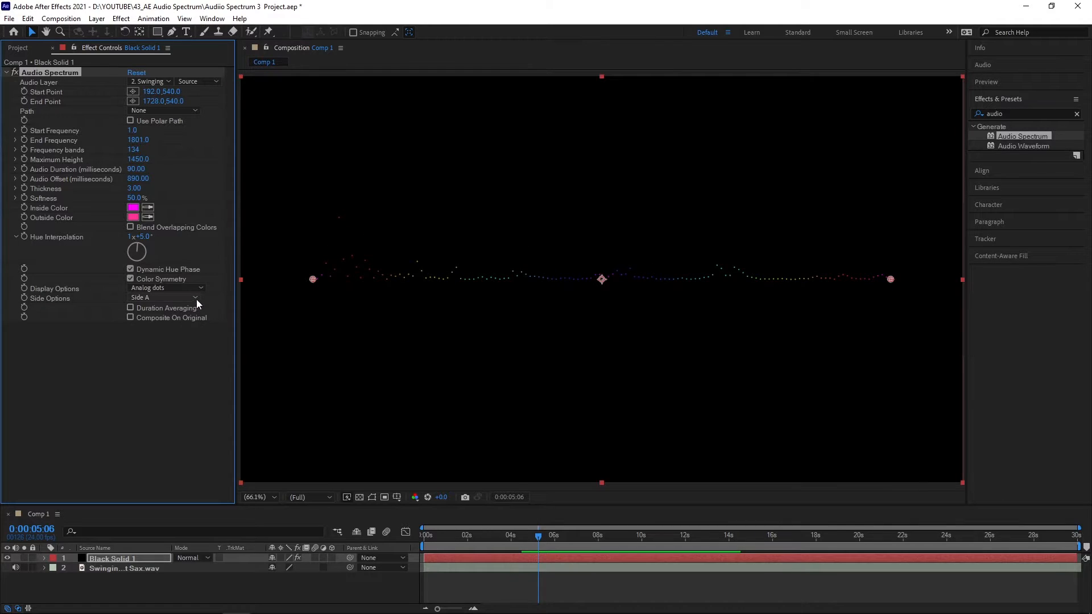
left_click(195, 298)
left_click(173, 316)
key("space")
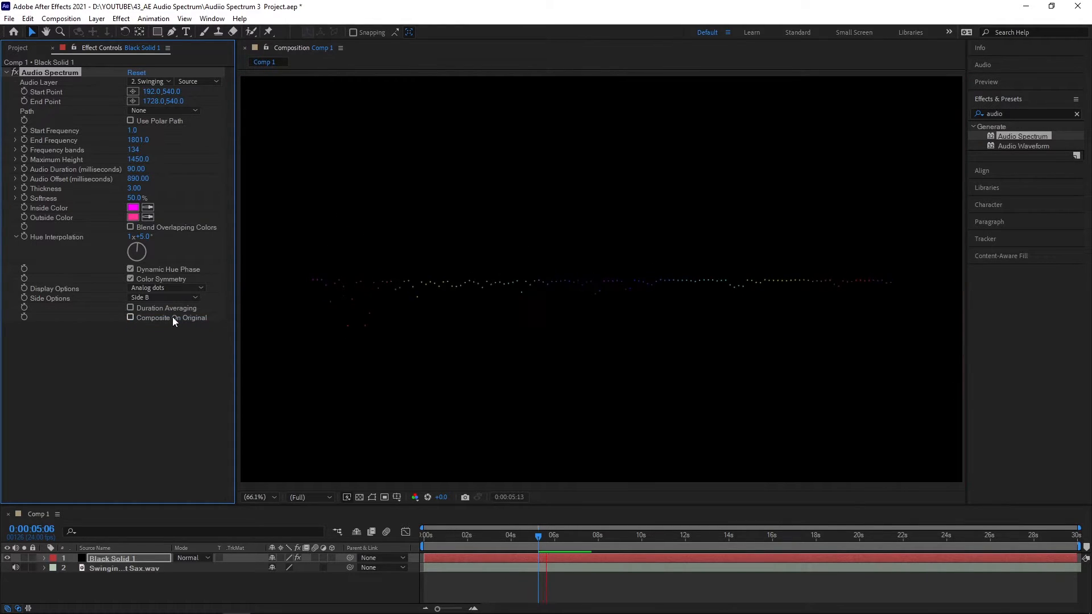
left_click(199, 296)
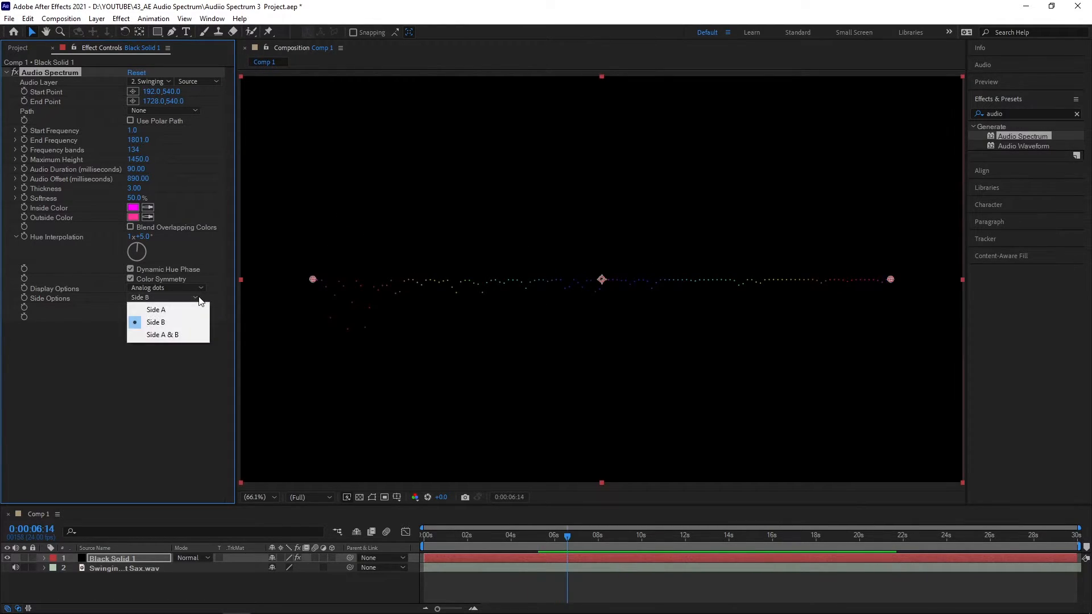
left_click(172, 336)
key("space")
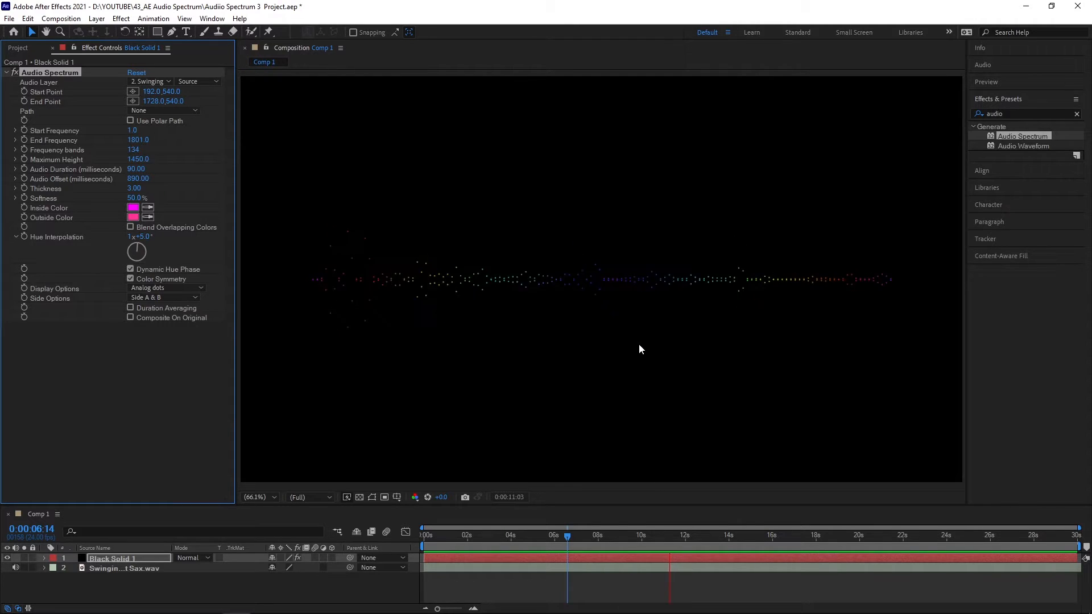
key("space")
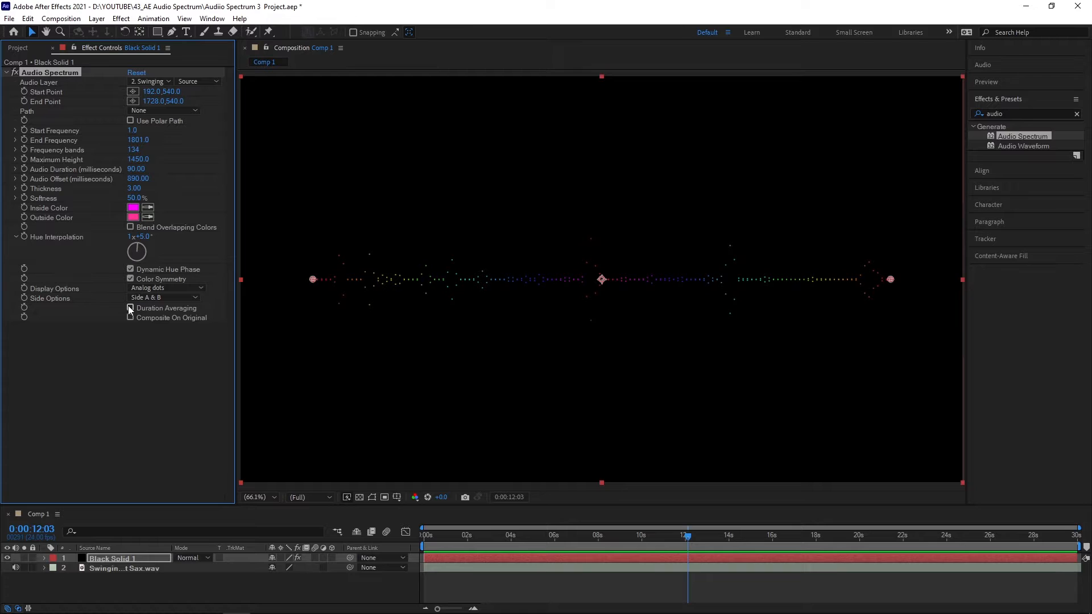
Enable Duration Averaging, preview the spectrum with Analog lines, and set the display option to Digital
key("space")
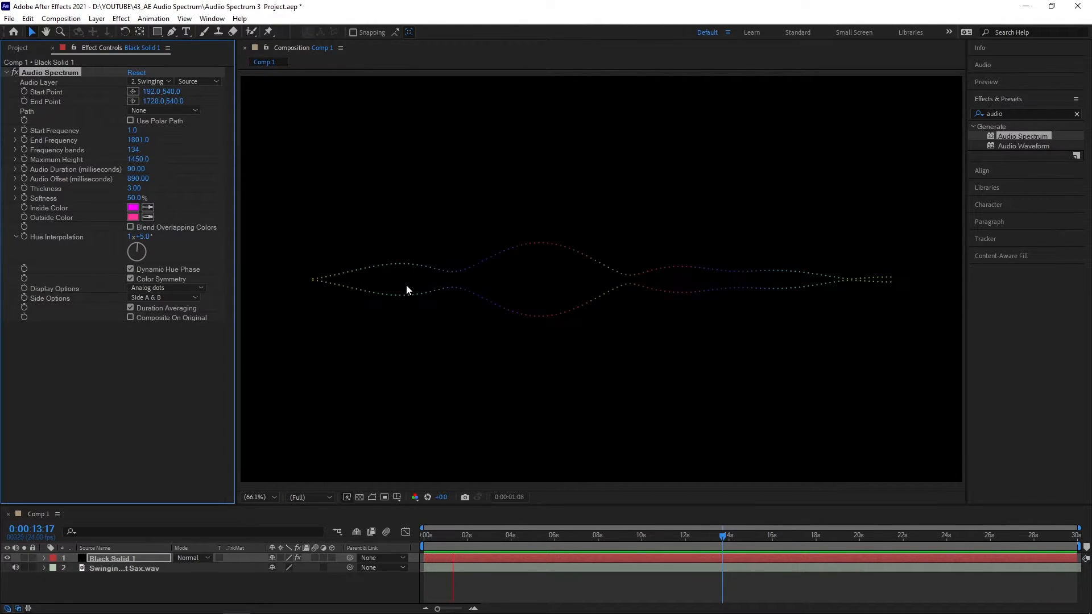
left_click(201, 288)
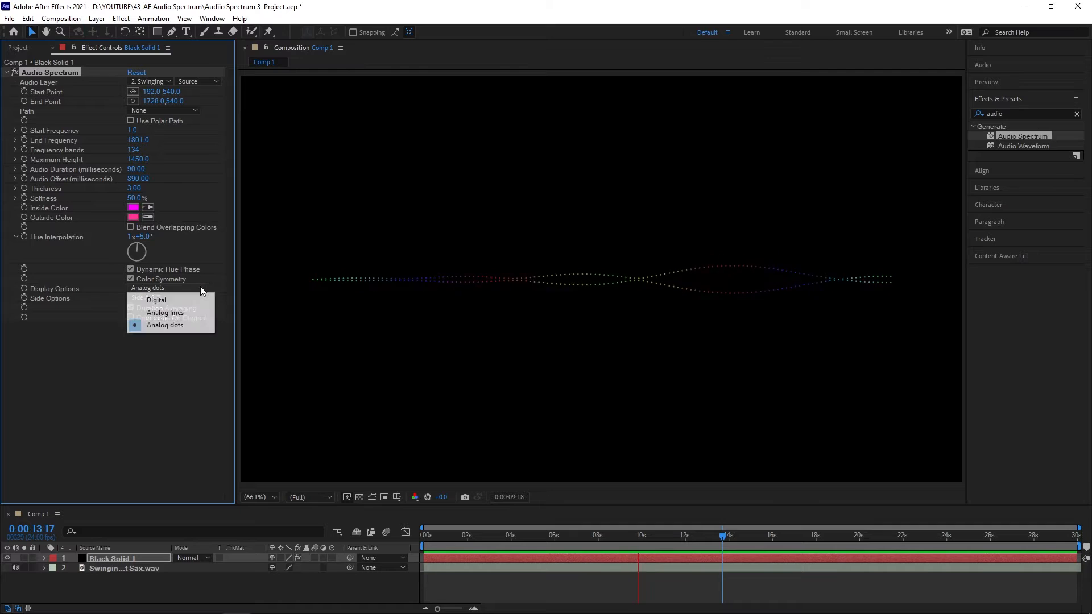
left_click(182, 312)
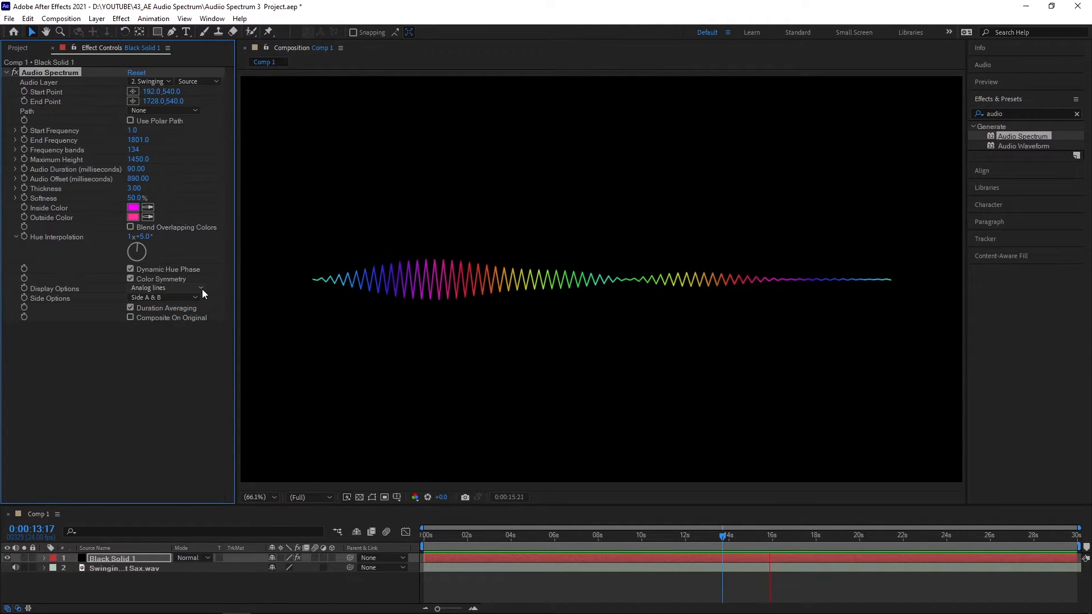
left_click(201, 289)
left_click(168, 300)
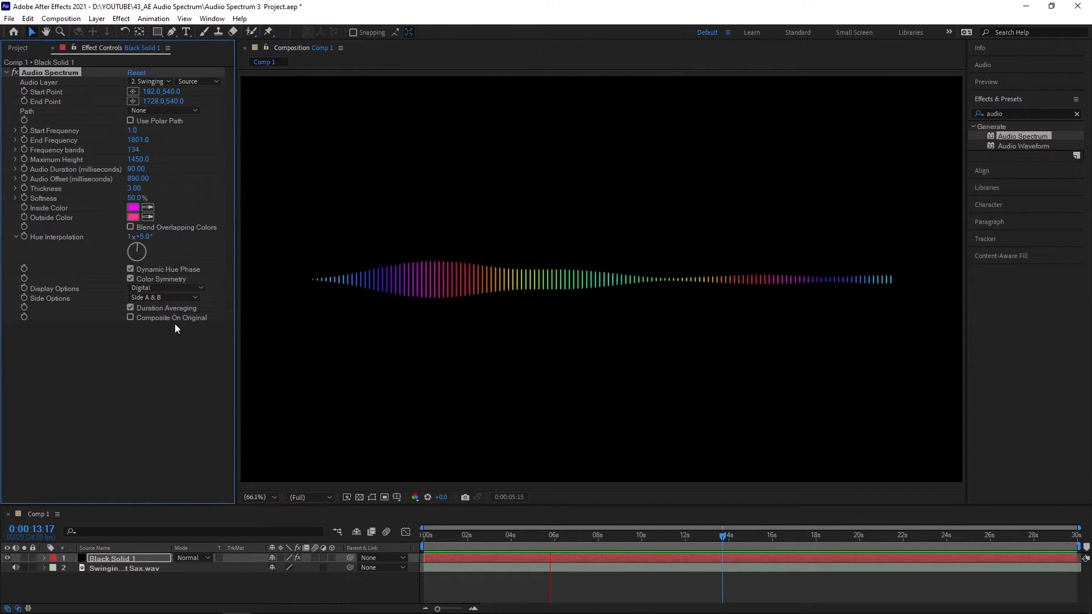
Turn Composite On Original on and back off, and return the playhead to the start of the timeline
left_click(129, 316)
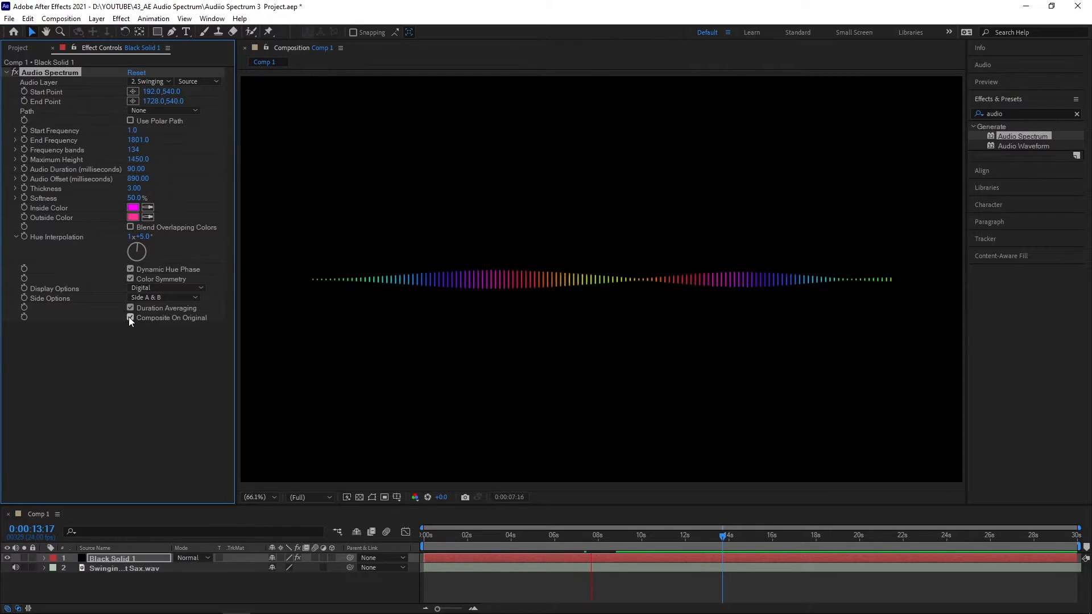
left_click(130, 317)
left_click_drag(513, 537, 378, 560)
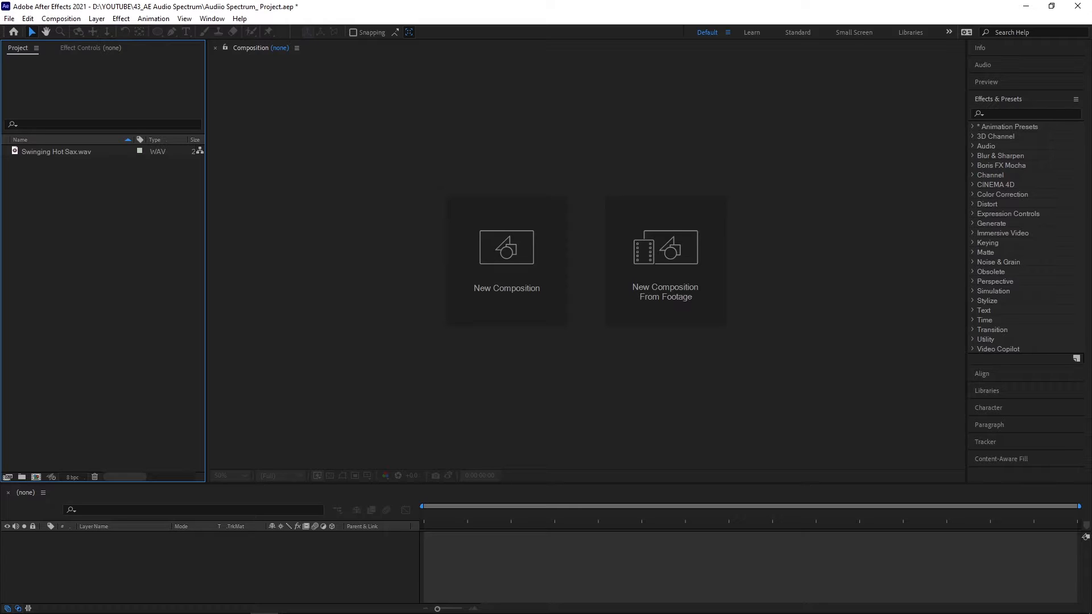
Create a 30-second HDTV 1080 24 composition and add Swinging Hot Sax.wav to its timeline
key("ctrl+n")
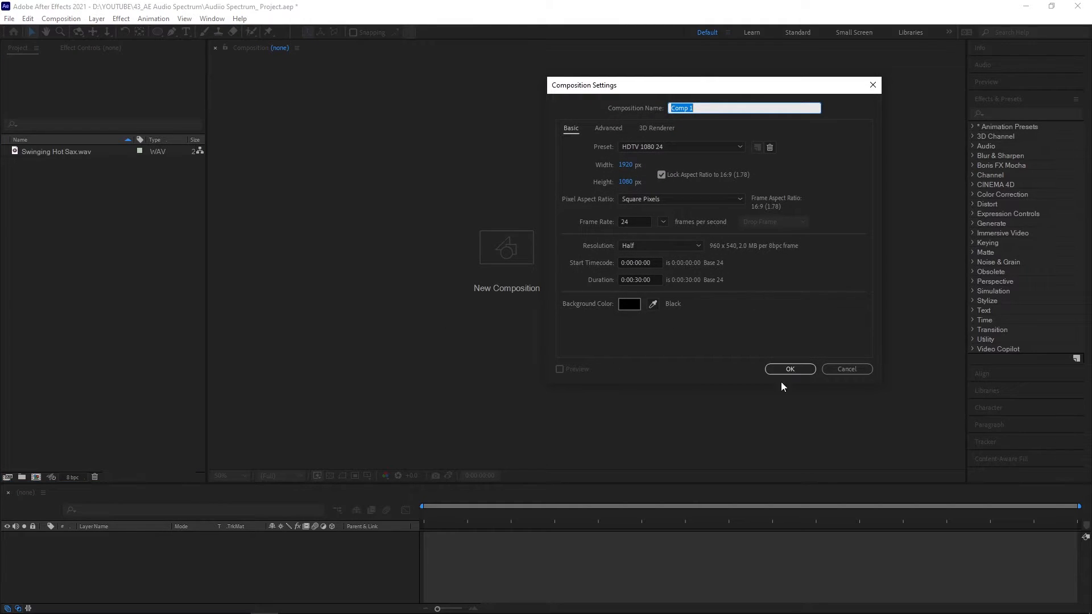
left_click(789, 369)
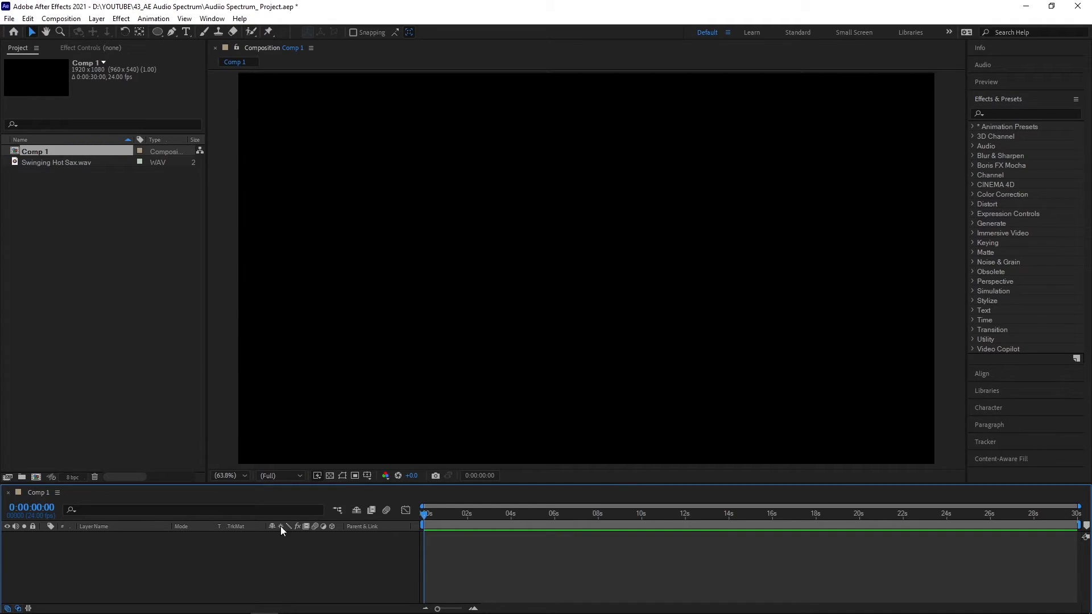
left_click_drag(17, 163, 632, 548)
Trim the start of the music layer at 0:00:17:02 and move the trimmed layer to begin at 0:00:00:00
left_click(796, 517)
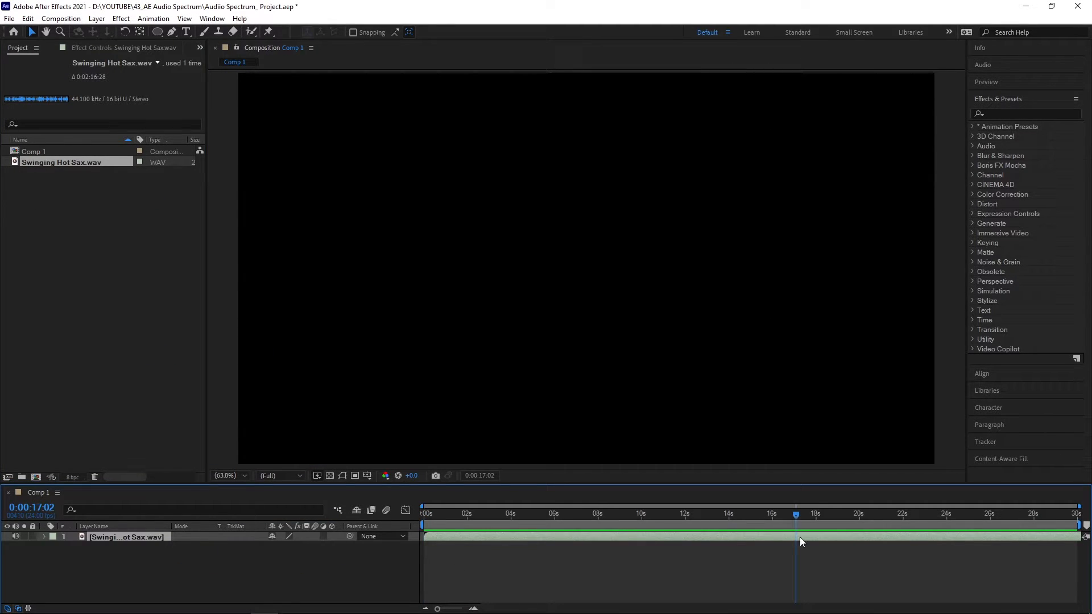
key("alt+bracketleft")
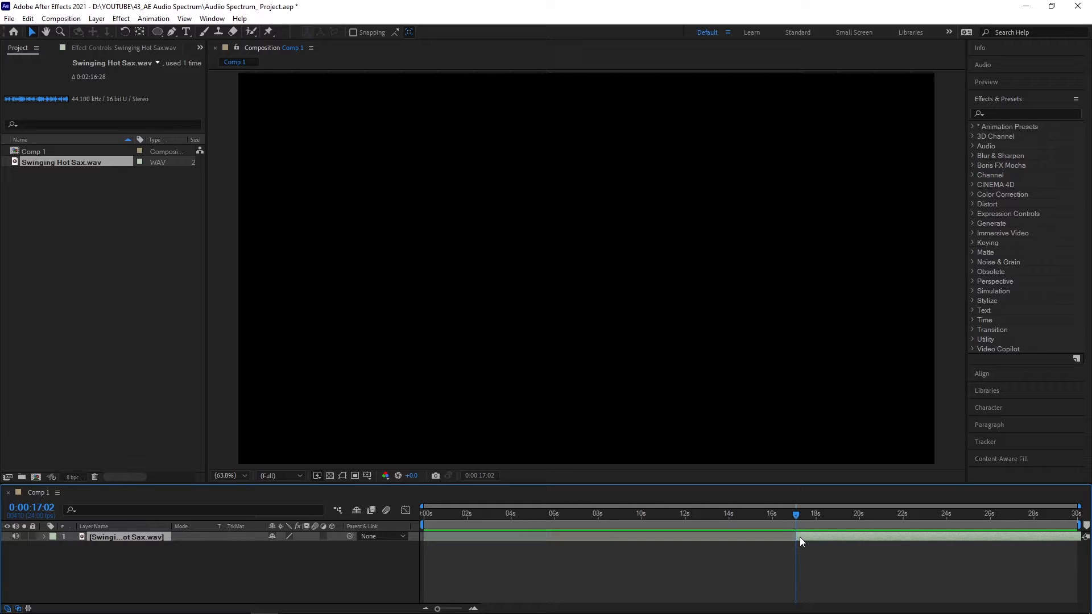
left_click_drag(435, 515, 412, 524)
key("bracketleft")
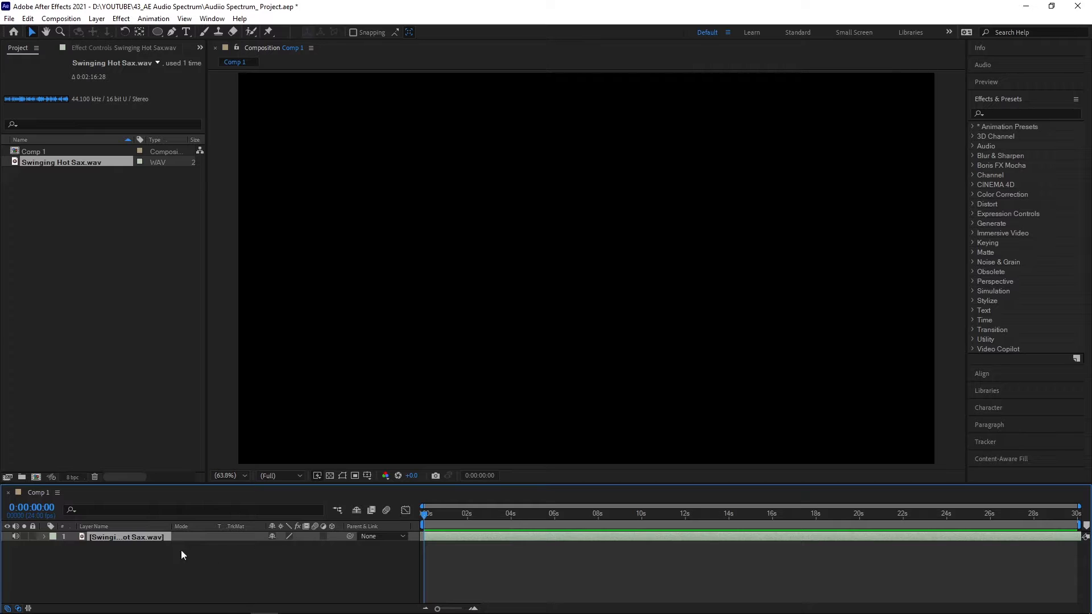
Reveal the music layer's audio waveform for inspection and collapse the layer's properties
left_click(45, 536)
left_click(63, 566)
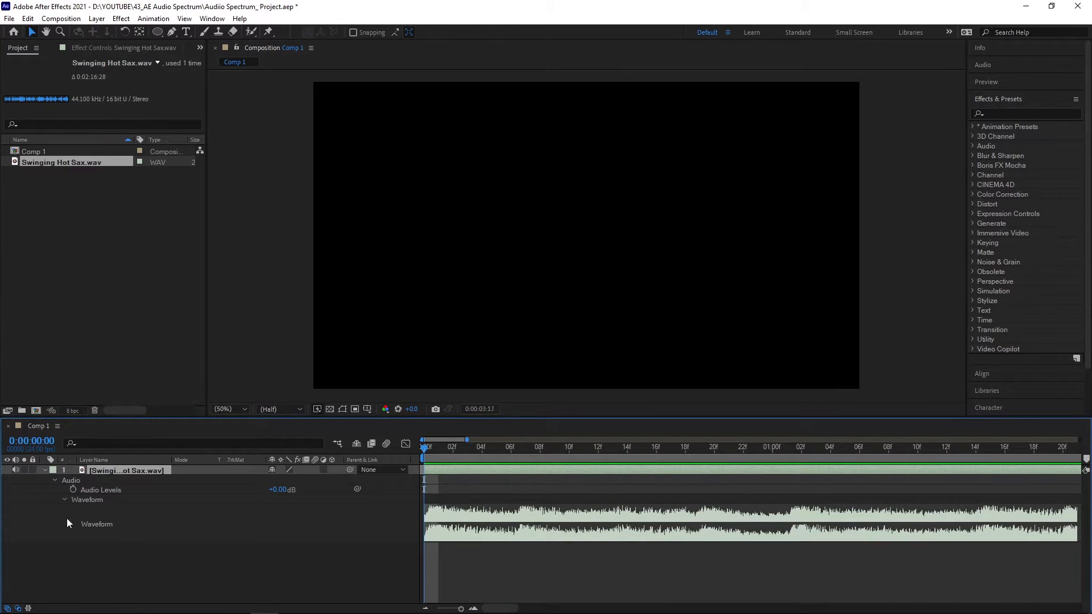
left_click(48, 471)
Create a 1920 x 1080 px black solid layer named Black Solid 1 above the music layer
key("ctrl+y")
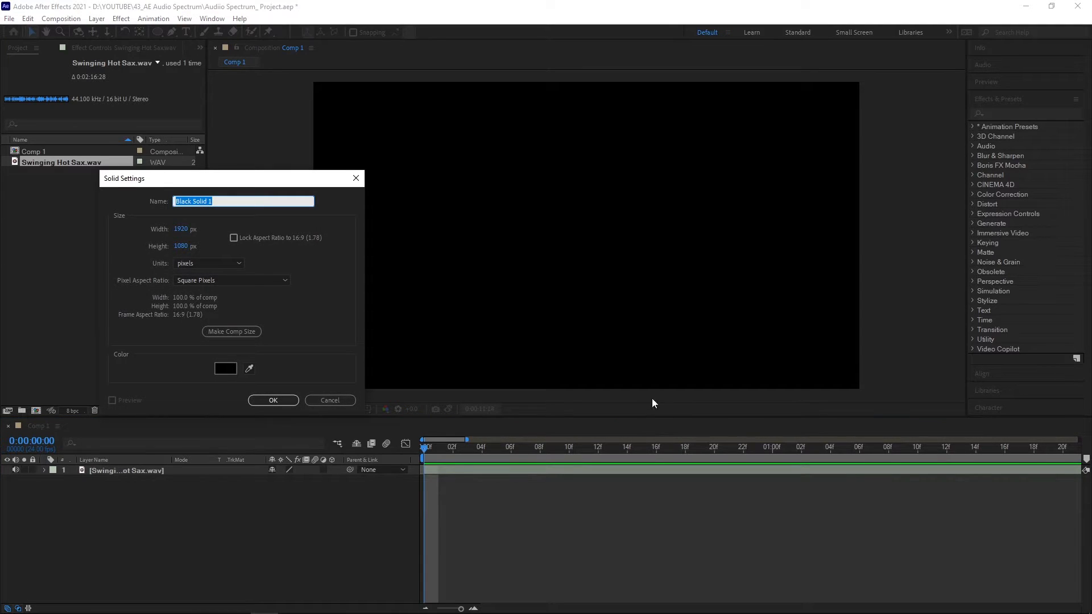
left_click(286, 401)
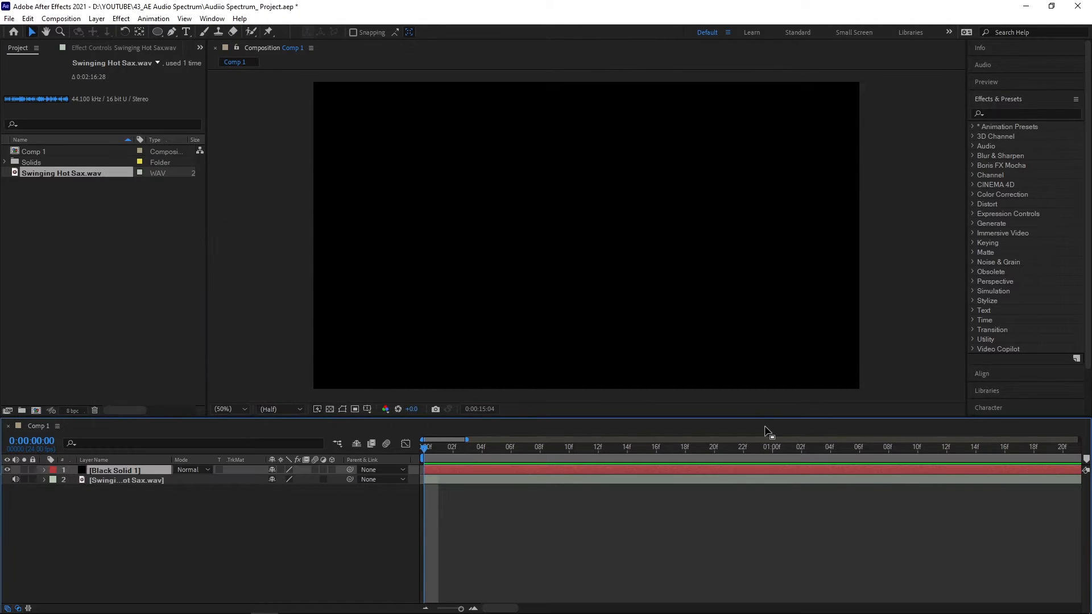
Find the Audio Spectrum effect and apply it to the Black Solid 1 layer
left_click(989, 114)
type("aud")
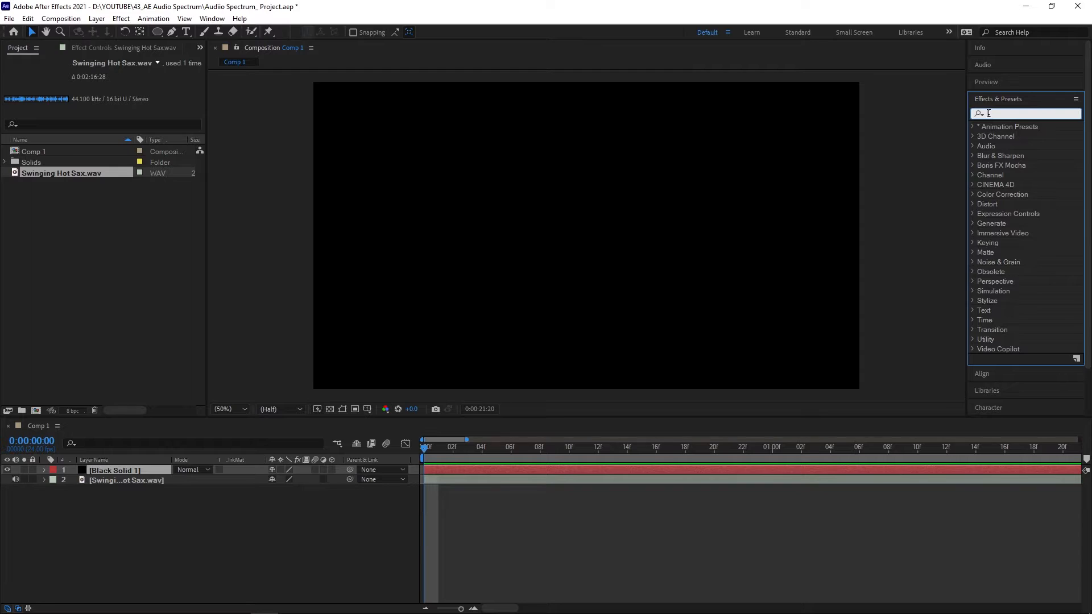
type("io")
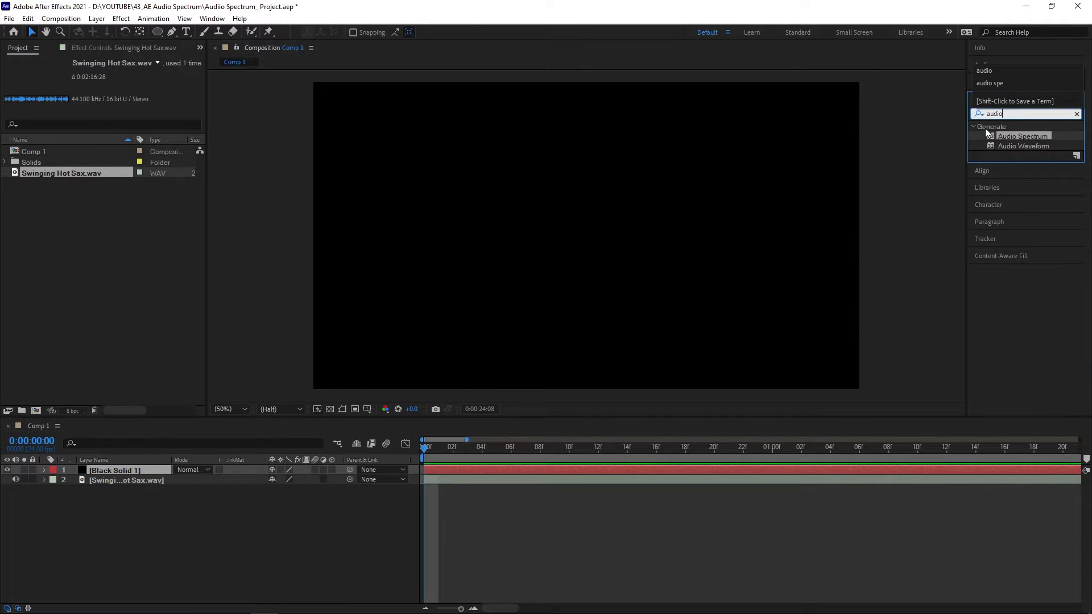
left_click_drag(1022, 139, 747, 470)
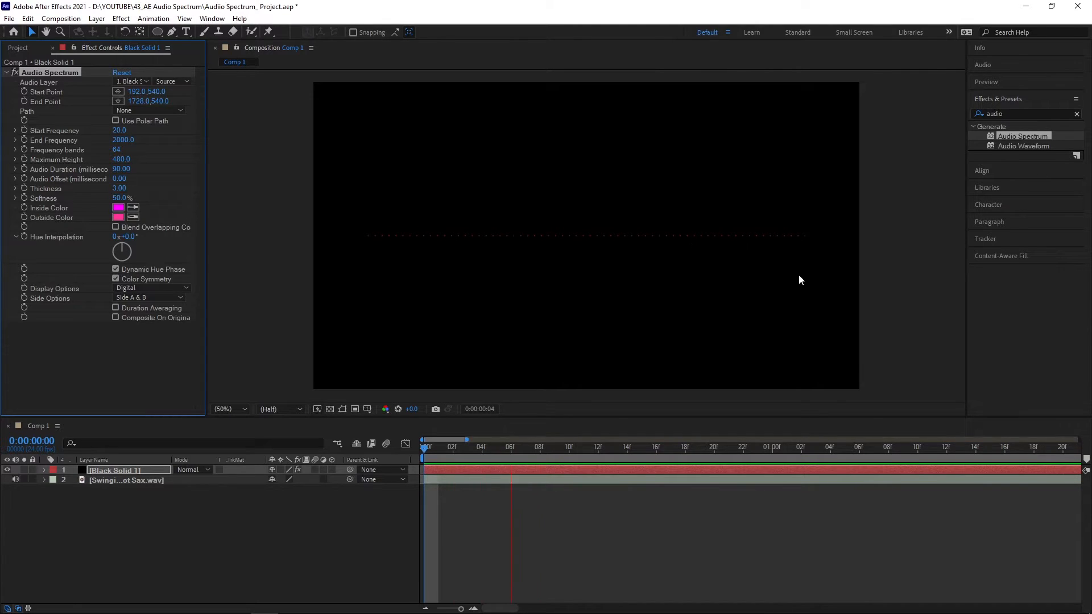
left_click(570, 526)
scroll(570, 526, "down", 3)
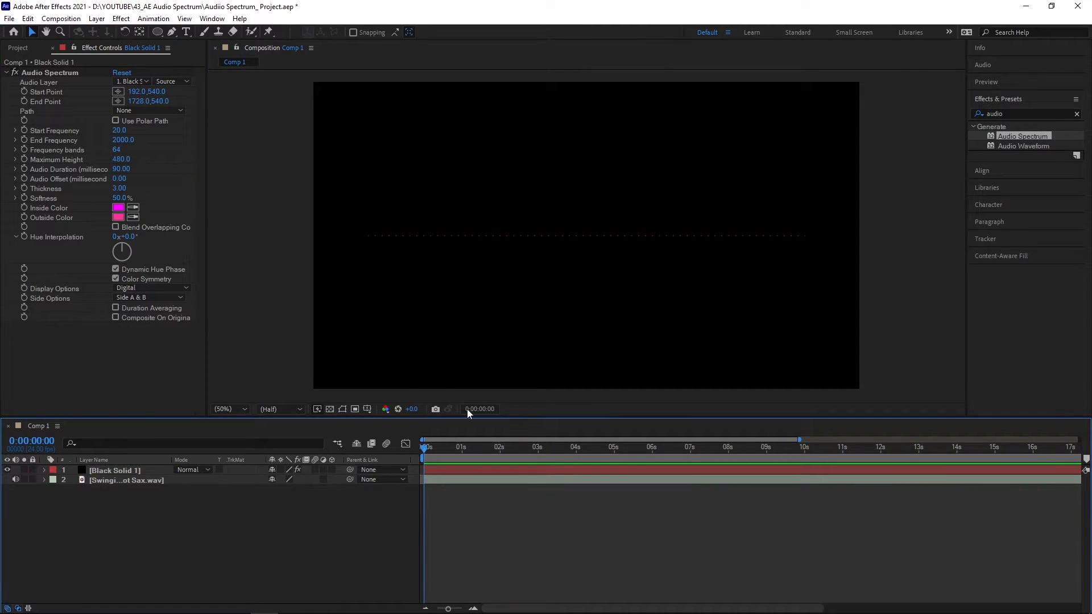
Set the Audio Spectrum's Audio Layer to Swinging Hot Sax.wav and preview the animation
left_click(146, 80)
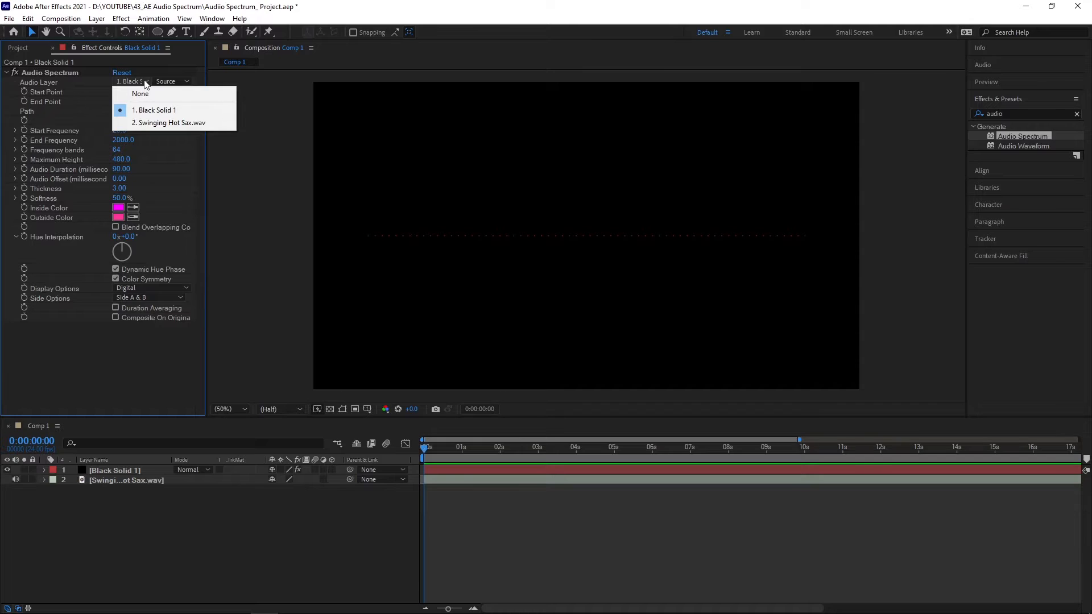
left_click(159, 123)
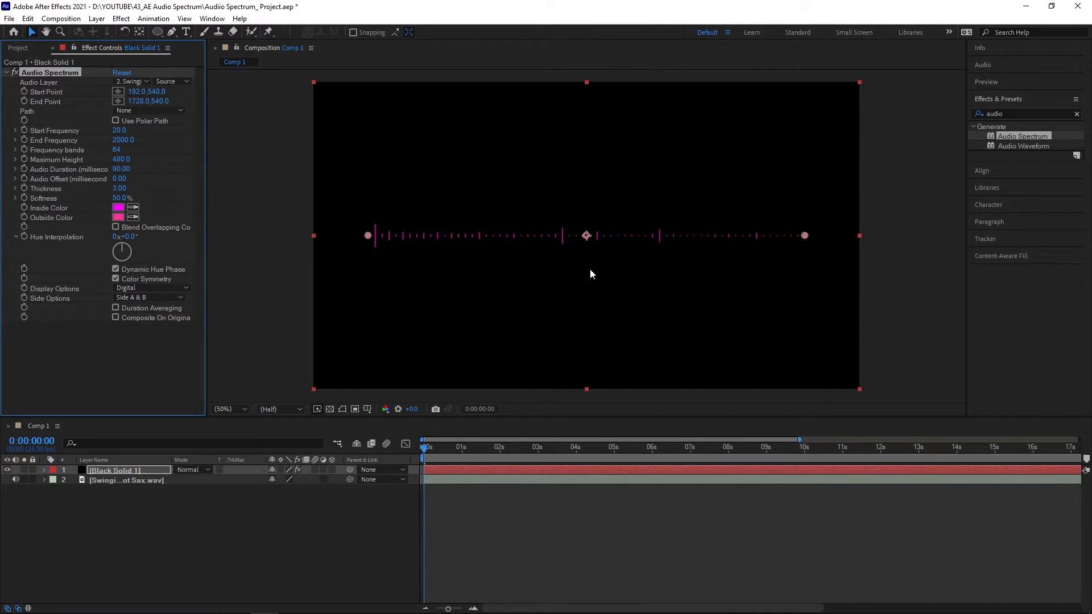
key("space")
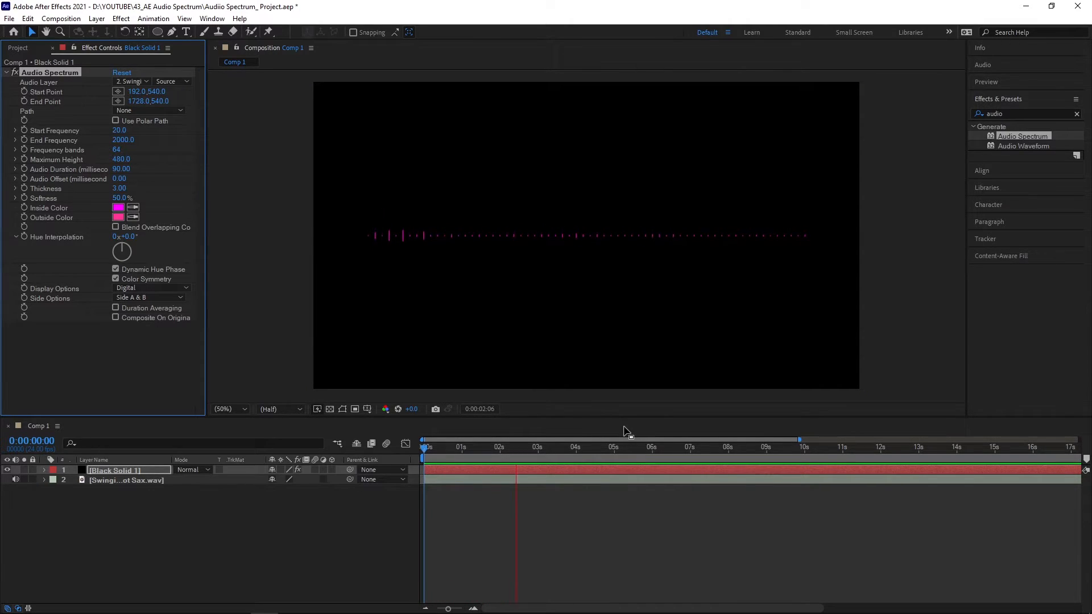
key("space")
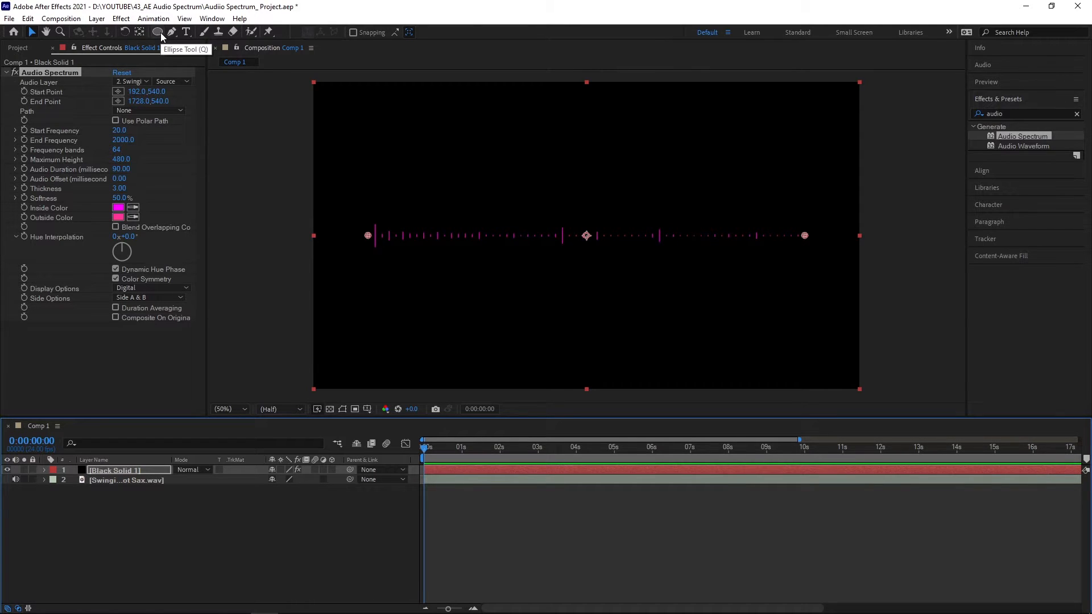
Draw a circular mask on the solid with the Ellipse tool and centre it using the title/action safe guides
left_click(160, 34)
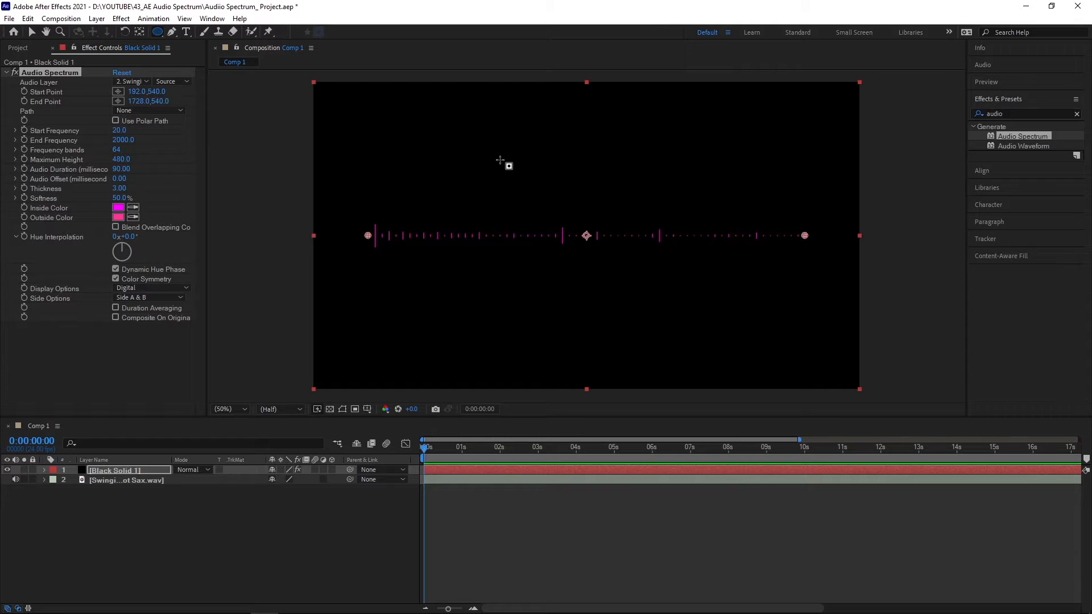
left_click_drag(503, 161, 665, 284)
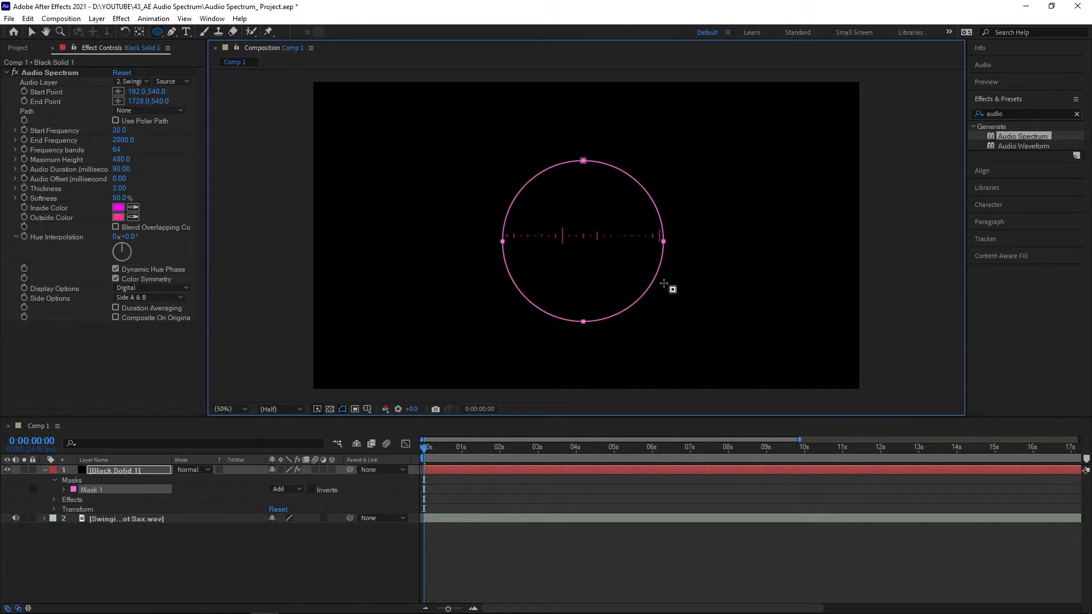
left_click(341, 409)
left_click(387, 414)
left_click(32, 32)
left_click_drag(582, 321, 585, 313)
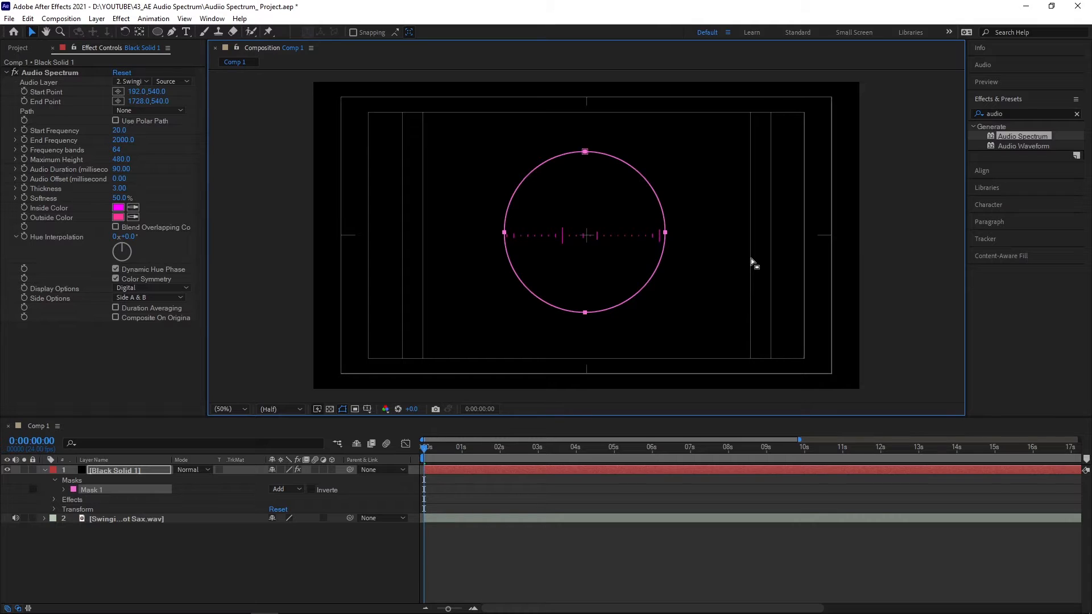
Set Mask 1's mode to None and choose Mask 1 as the Audio Spectrum's Path
left_click(298, 489)
left_click(300, 502)
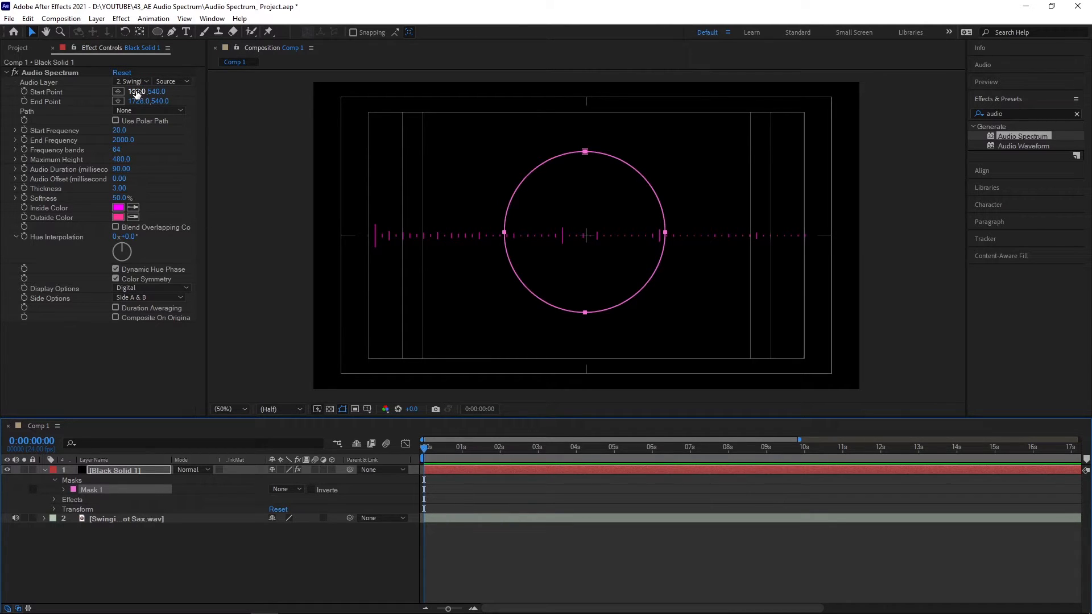
left_click(179, 109)
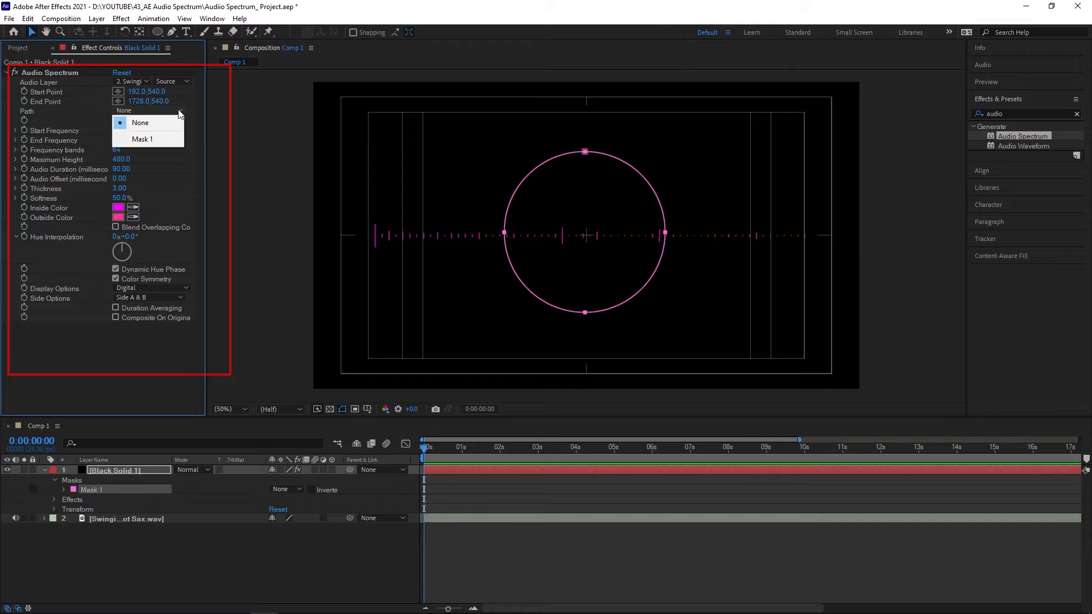
left_click(158, 142)
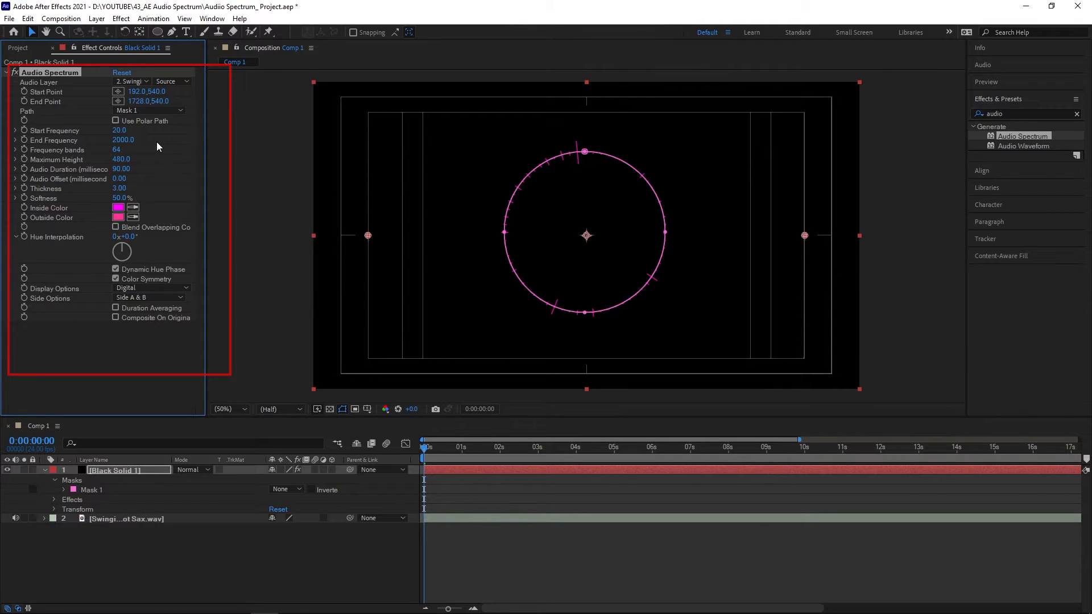
Hide the safe guides and the mask outline, and preview the circular spectrum from the start
left_click(367, 409)
left_click(386, 421)
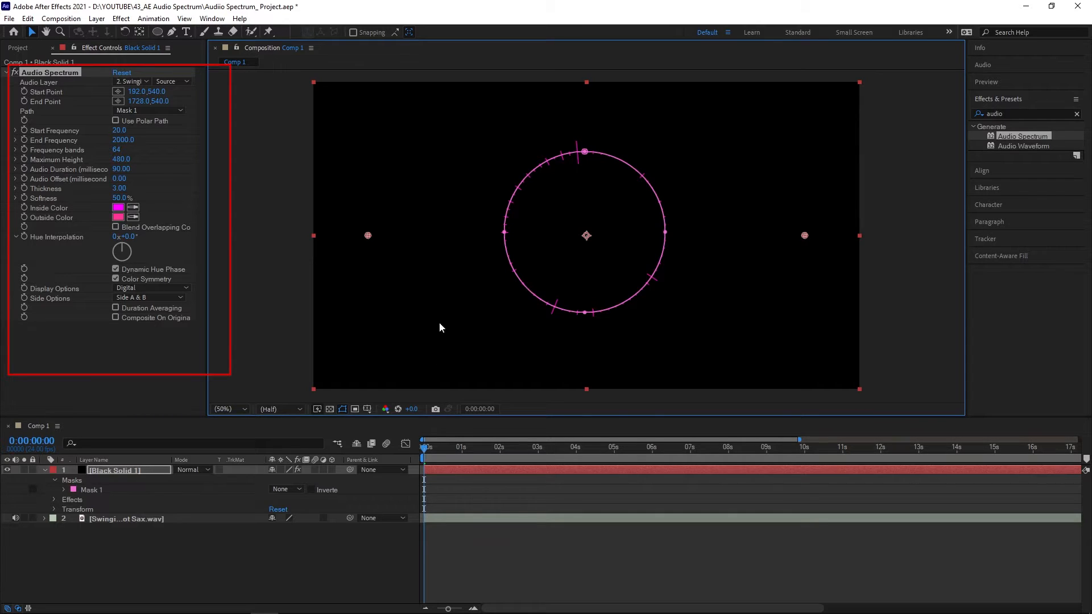
left_click(343, 411)
left_click(423, 455)
key("space")
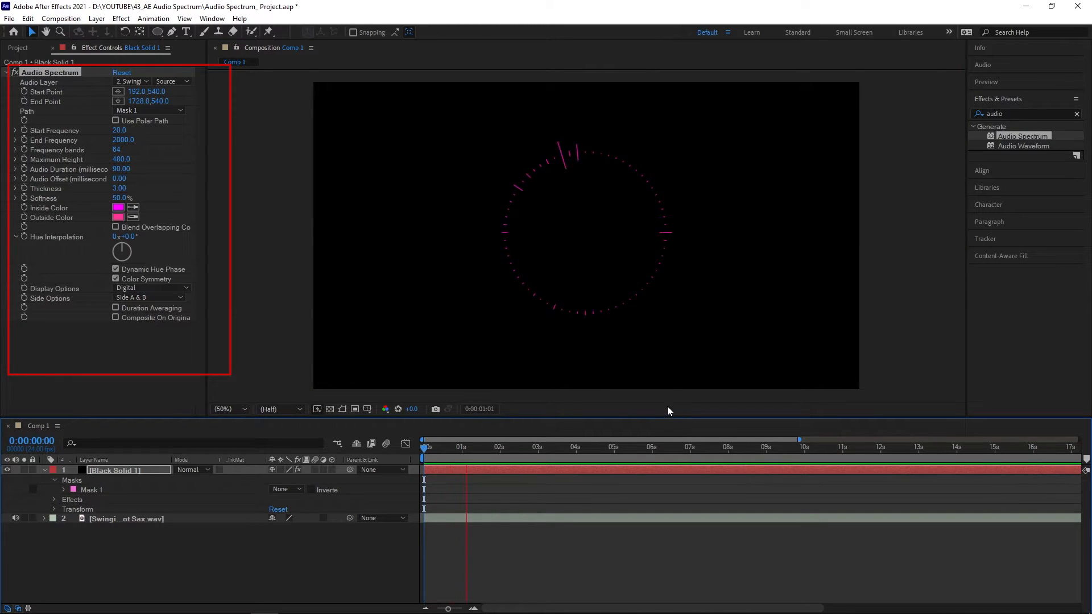
key("space")
Set the Audio Spectrum's End Frequency to 301 and Frequency bands to 1290
left_click_drag(121, 141, 107, 140)
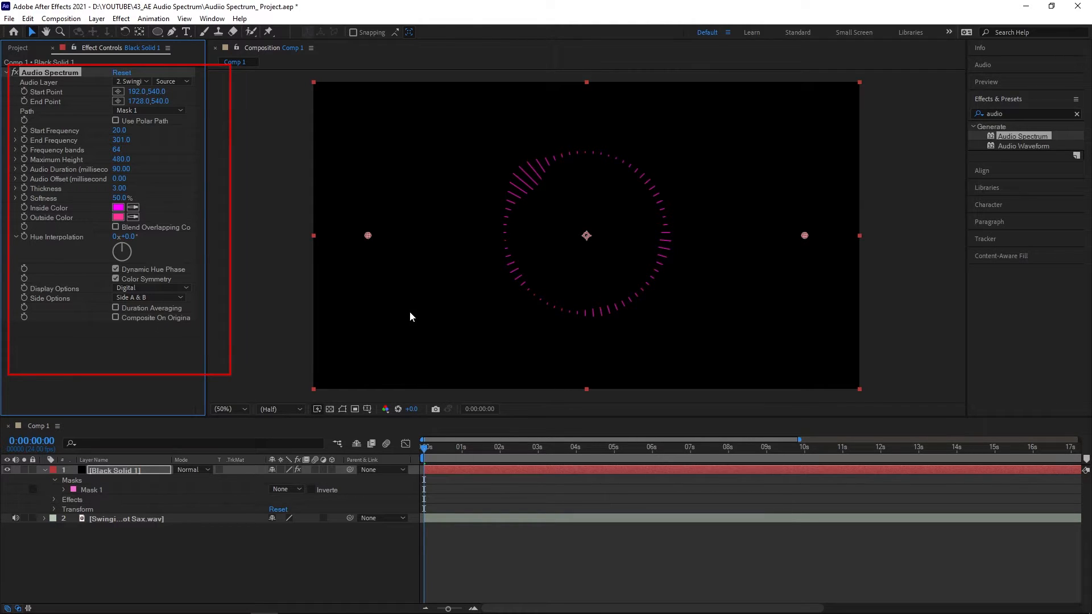
left_click_drag(117, 149, 431, 164)
left_click_drag(118, 150, 516, 149)
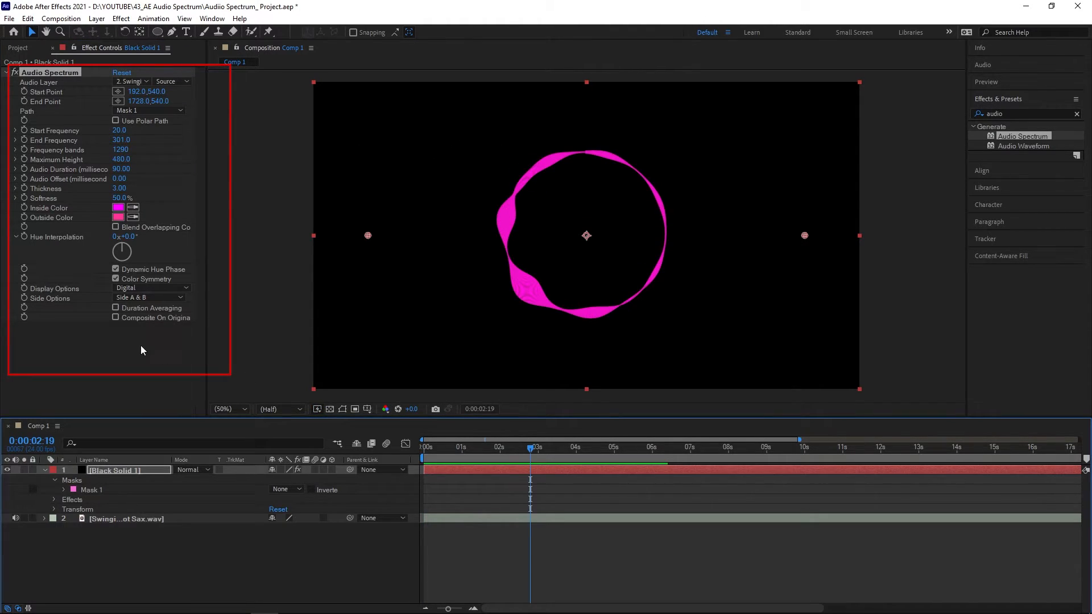
Set the Audio Spectrum's Side Options to Side A and check the result in the enlarged composition view
left_click(182, 300)
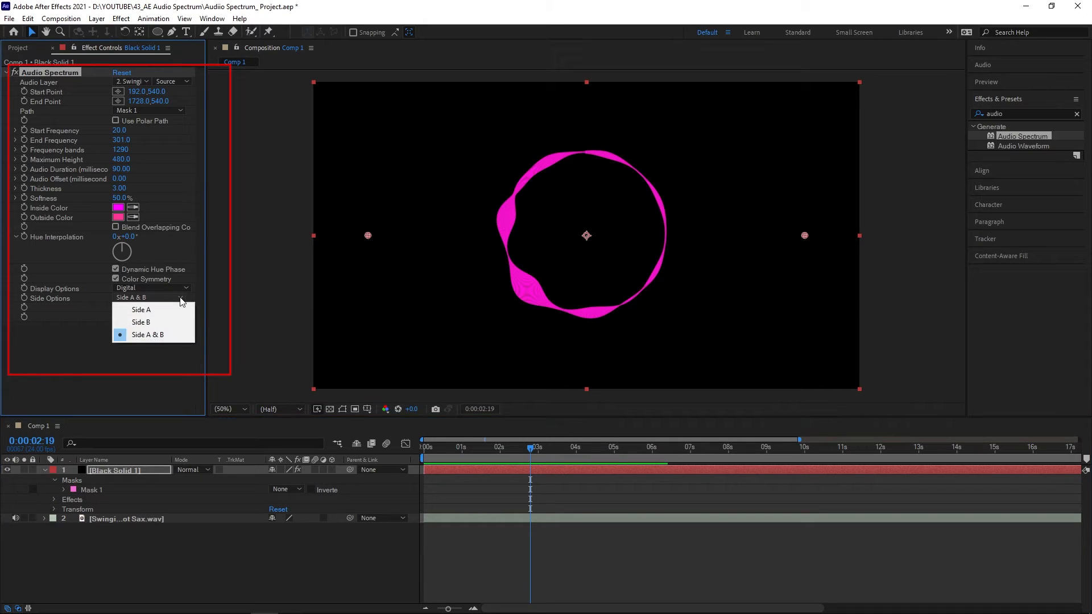
left_click(151, 310)
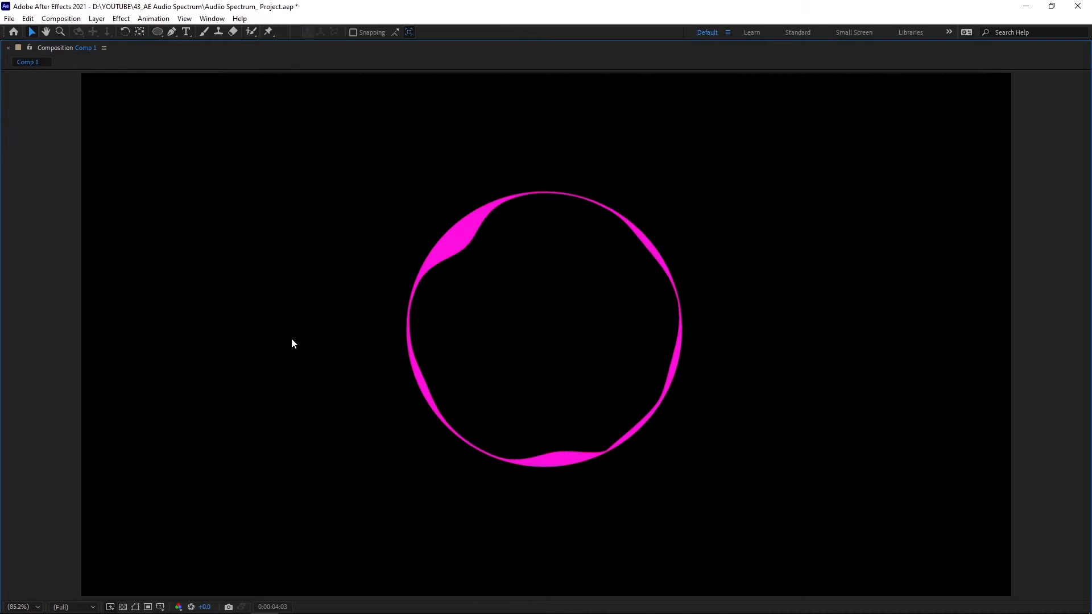
key("grave")
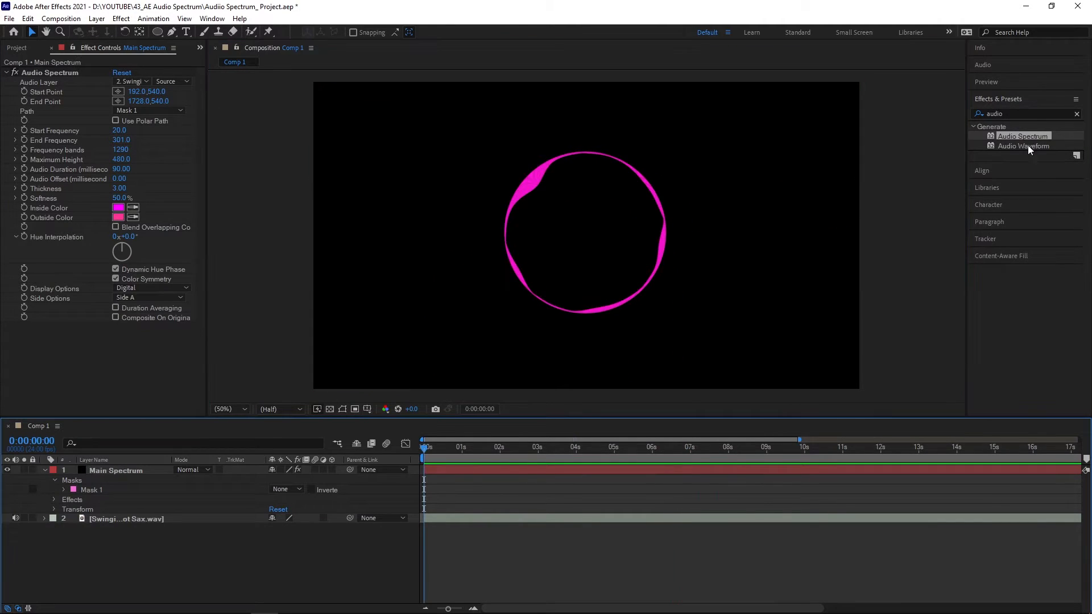
Apply CC Radial Blur to the Main Spectrum layer with an Amount of 29 and preview the result
double_click(1020, 112)
key("BackSpace")
type("radial")
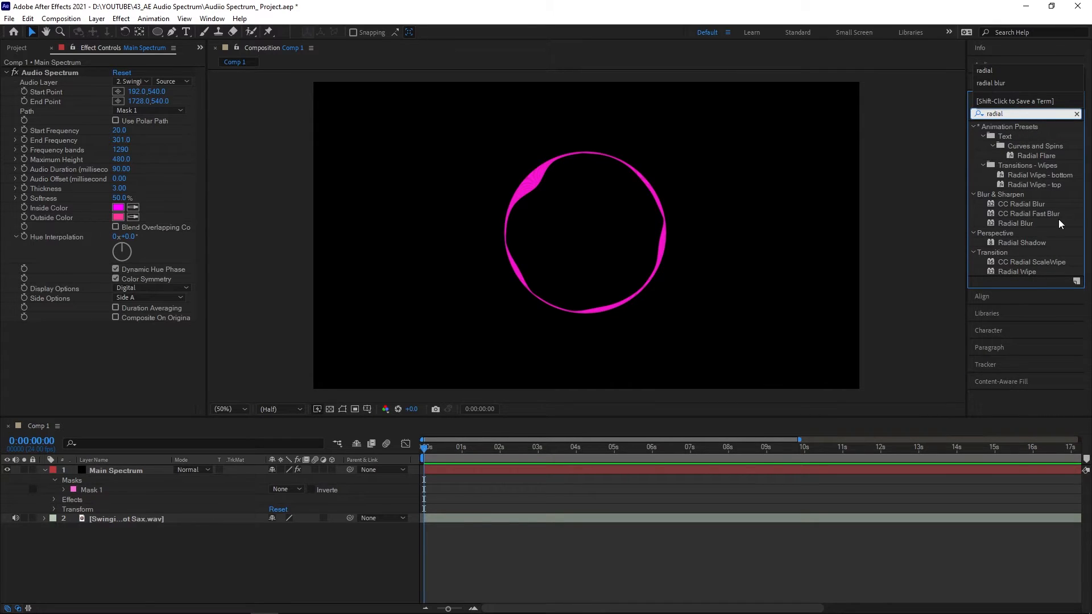
left_click_drag(1022, 209, 602, 468)
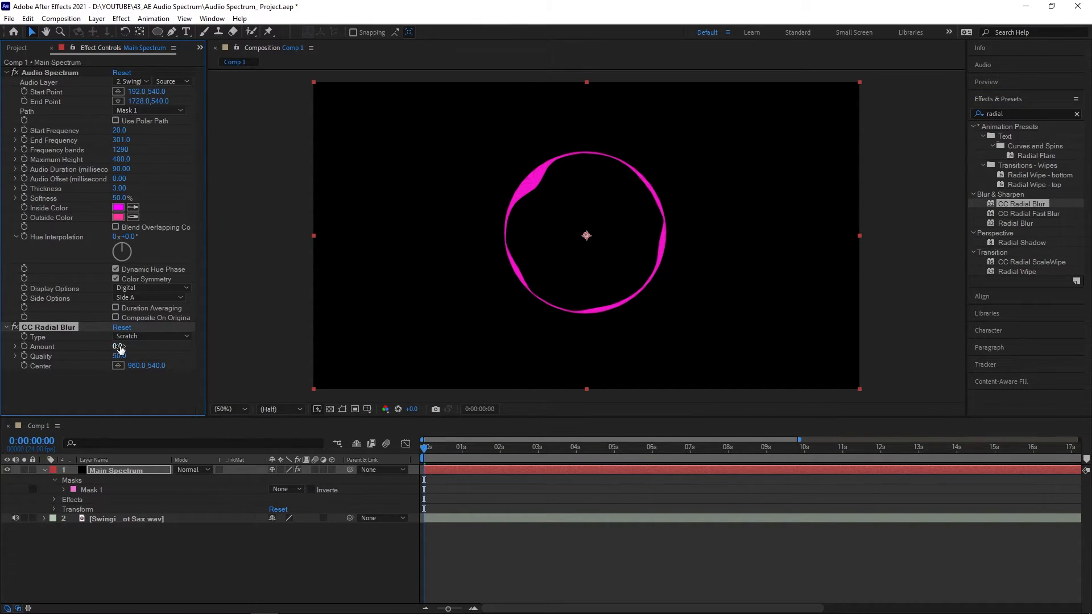
left_click_drag(120, 348, 140, 348)
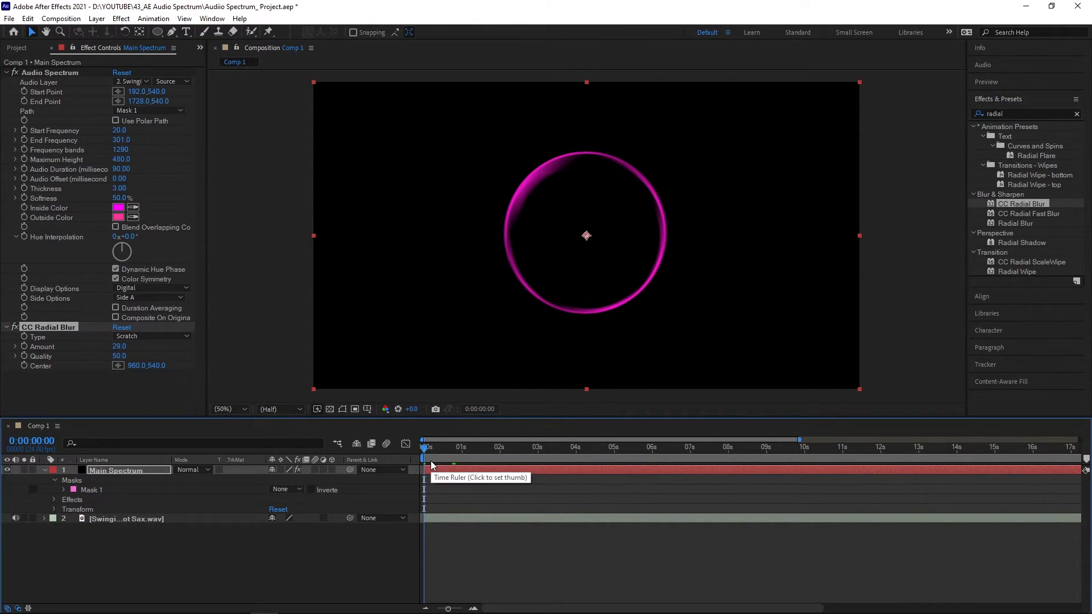
key("space")
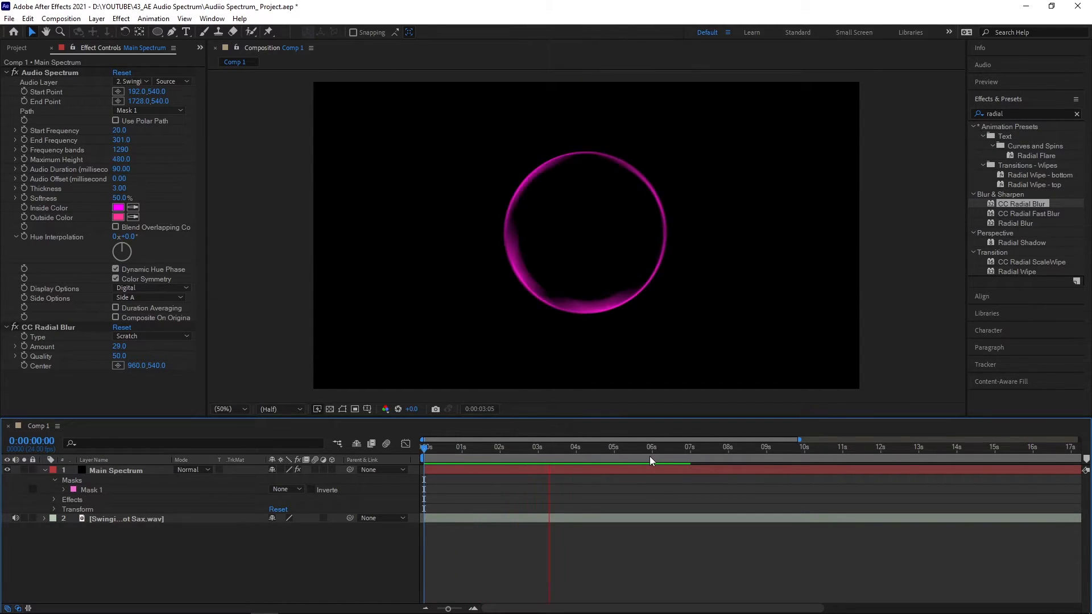
key("space")
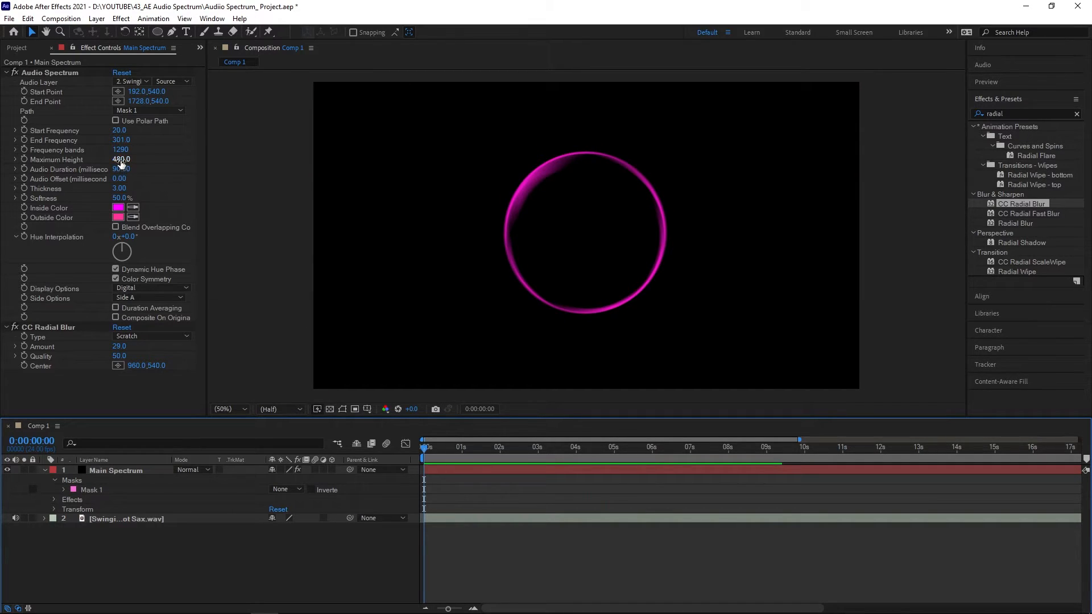
Set the Main Spectrum's Maximum Height to 640 and preview it in the enlarged composition view
left_click_drag(121, 159, 129, 159)
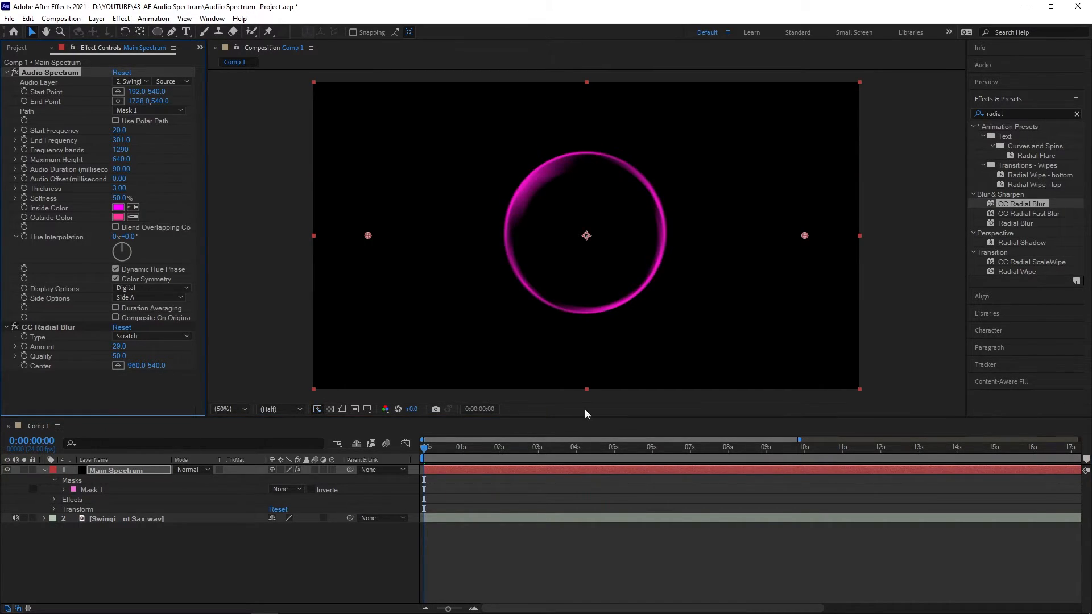
left_click(442, 473)
key("space")
key("grave")
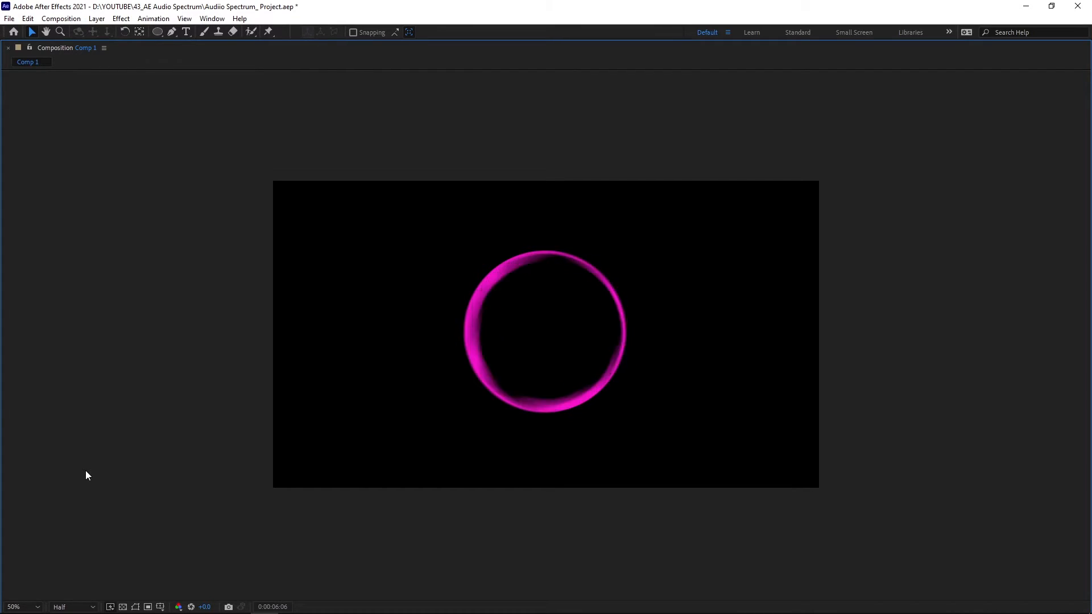
key("space")
key("grave")
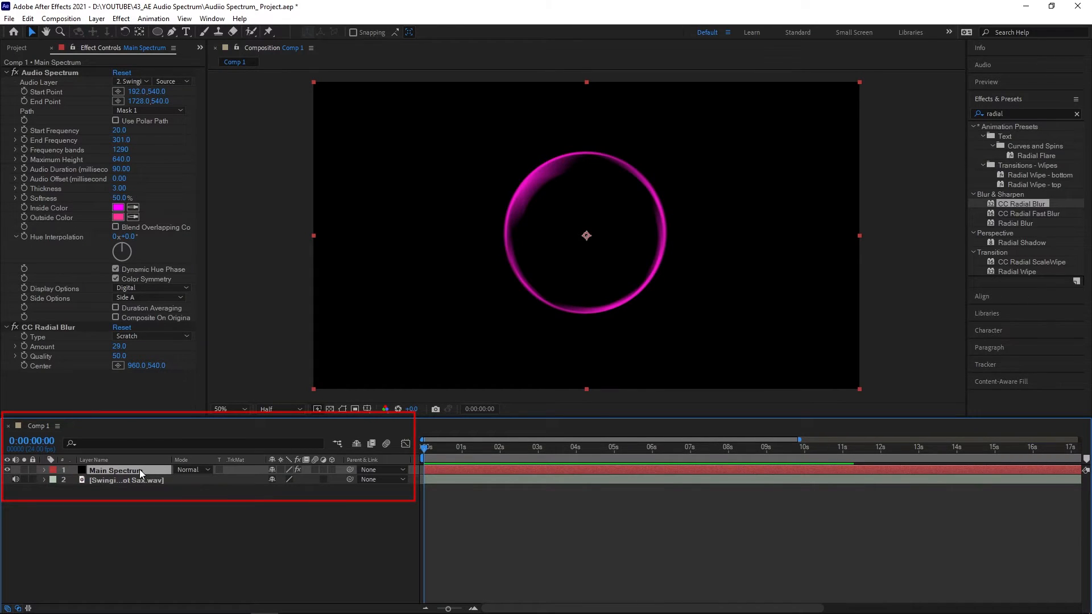
Duplicate the Main Spectrum layer and hide the original
key("ctrl+d")
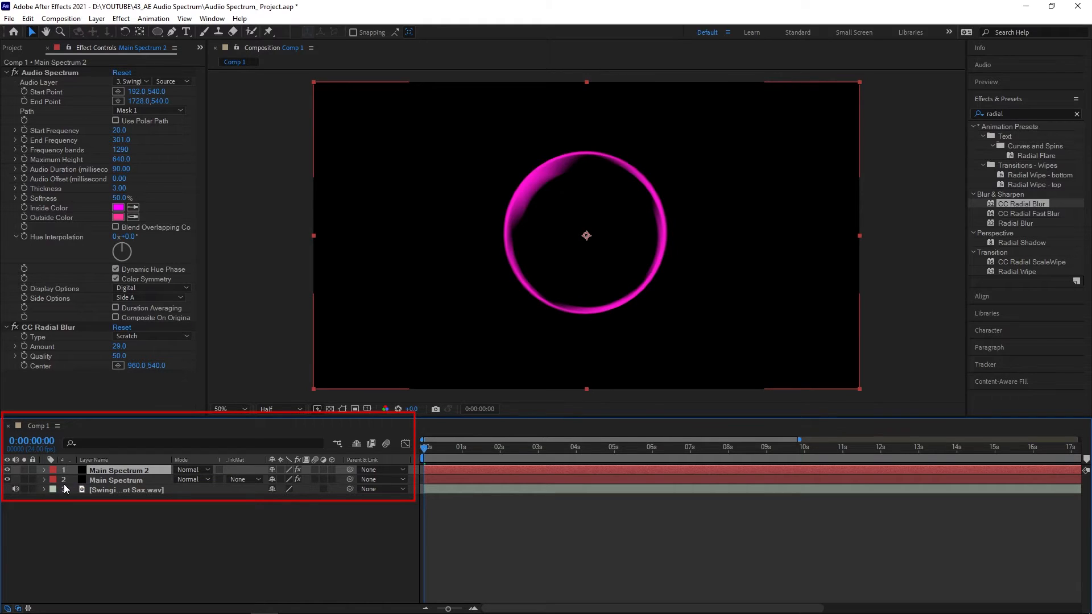
left_click(7, 480)
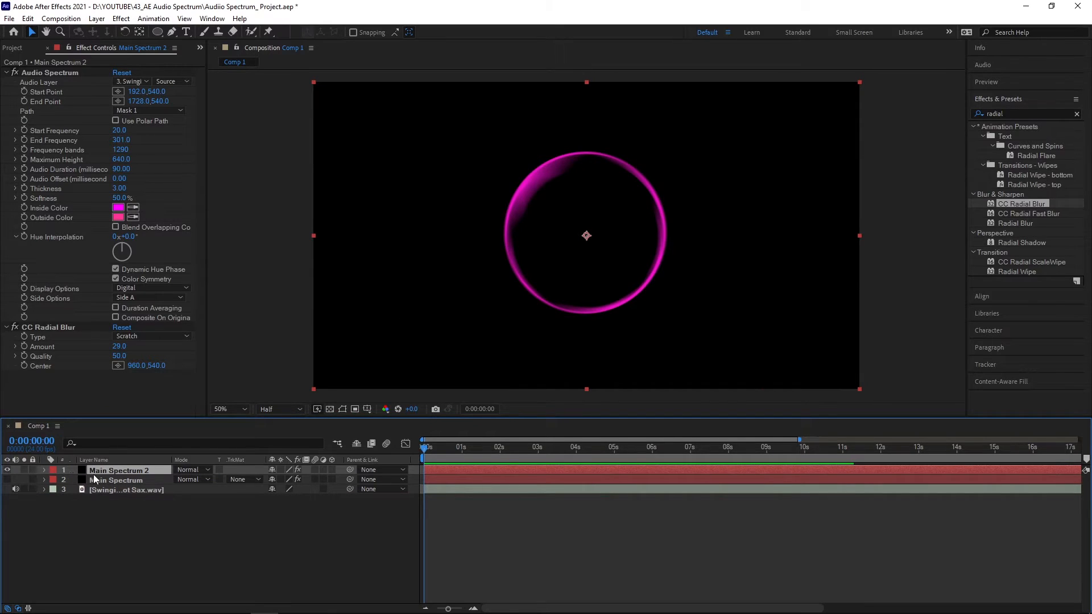
Turn off CC Radial Blur on Main Spectrum 2 and set its Frequency bands to 150
left_click_drag(126, 150, 80, 187)
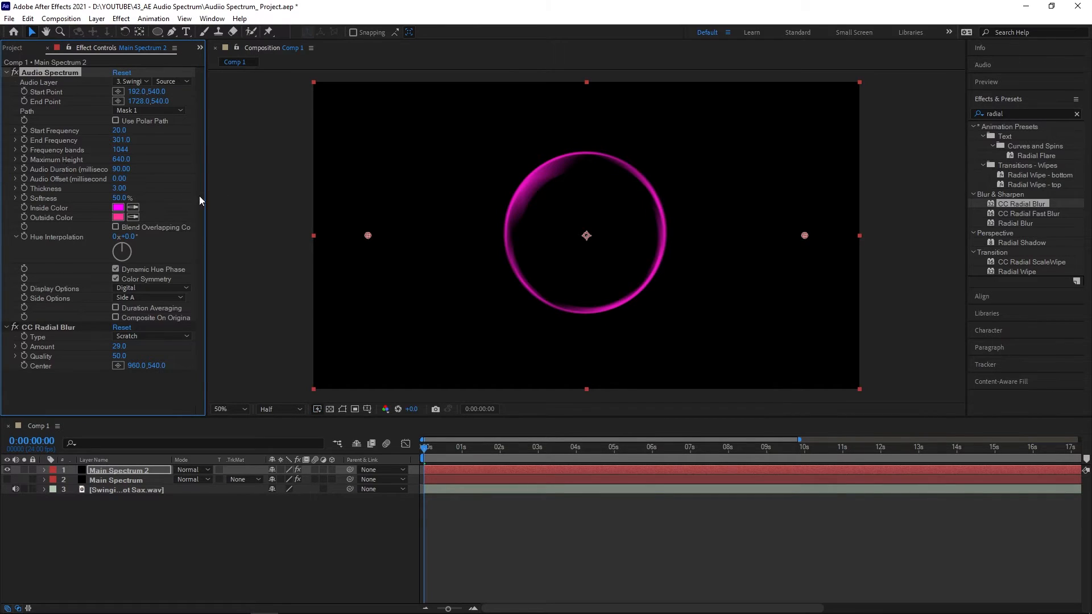
left_click(16, 327)
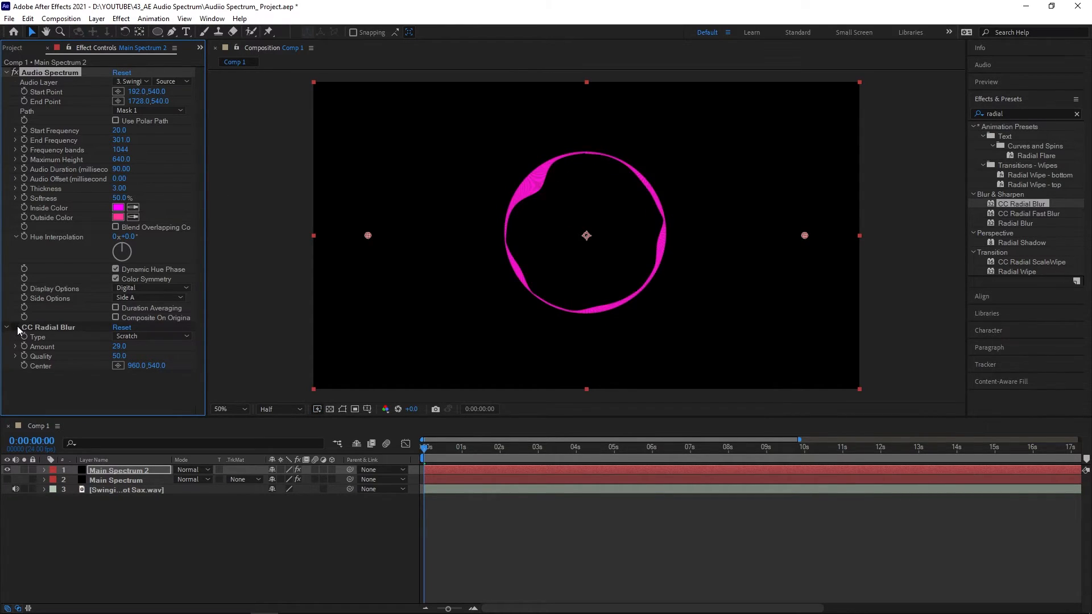
left_click_drag(119, 150, 4, 229)
left_click(120, 150)
type("150")
key("Return")
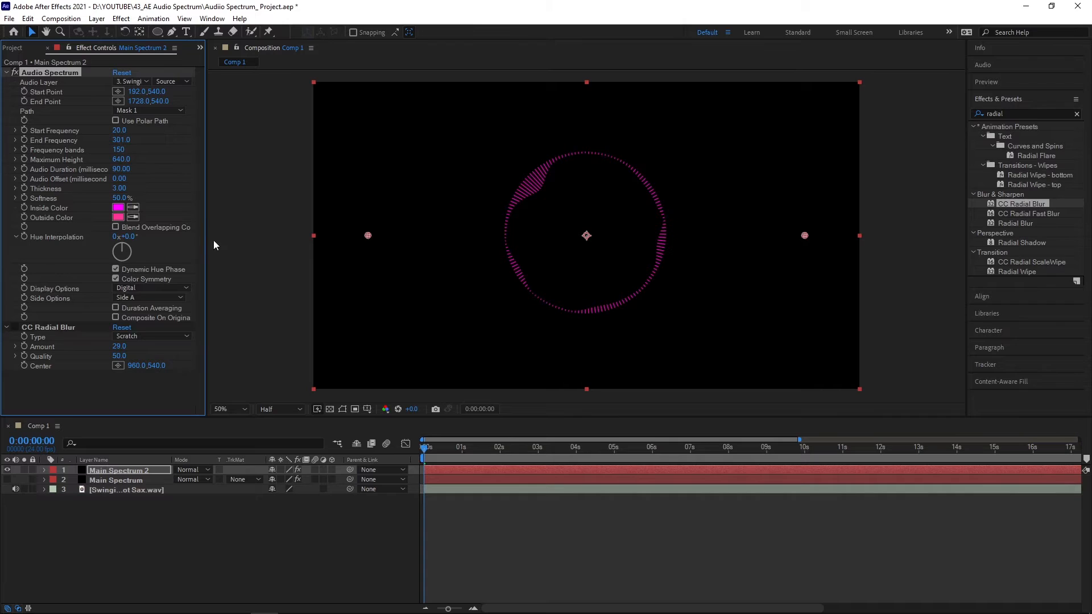
Set Main Spectrum 2's Hue Interpolation to 113° and its Side Options to Side A & B, checking the result in playback
left_click_drag(126, 250, 133, 251)
left_click(180, 298)
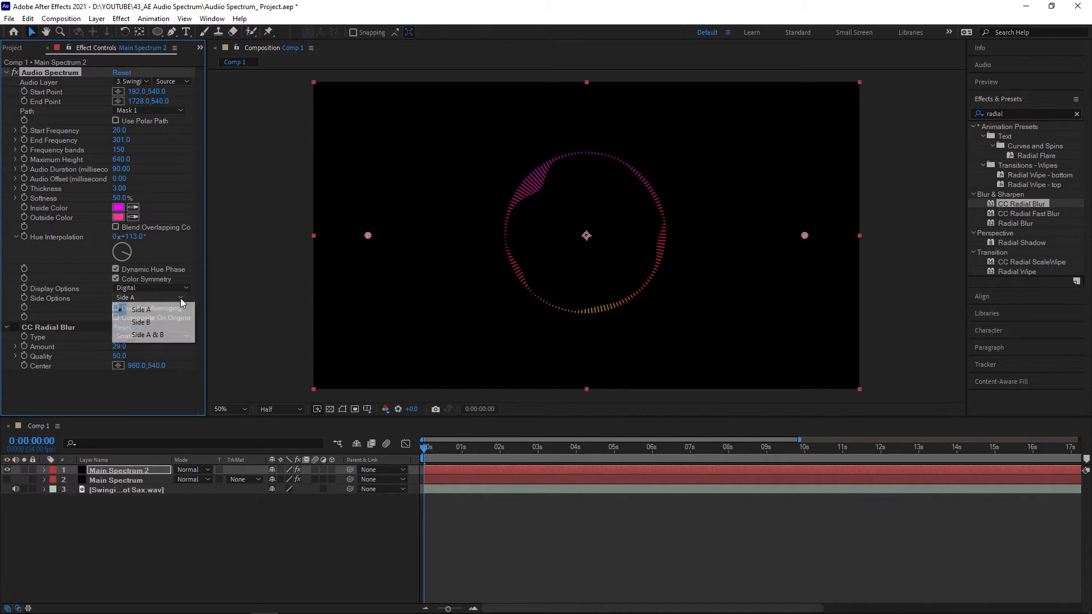
left_click(172, 336)
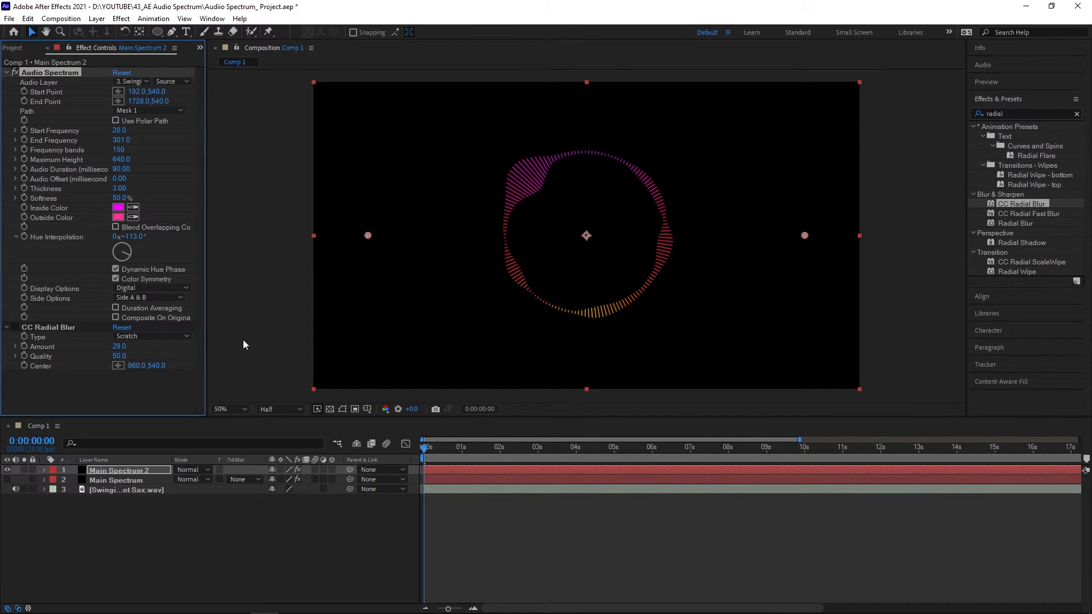
left_click(412, 458)
key("space")
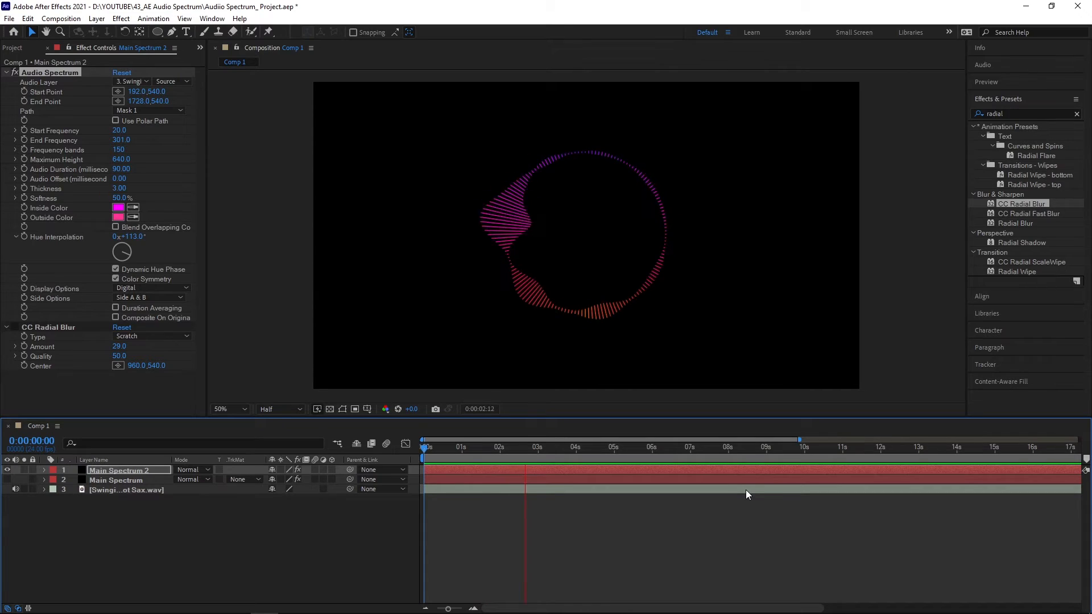
key("space")
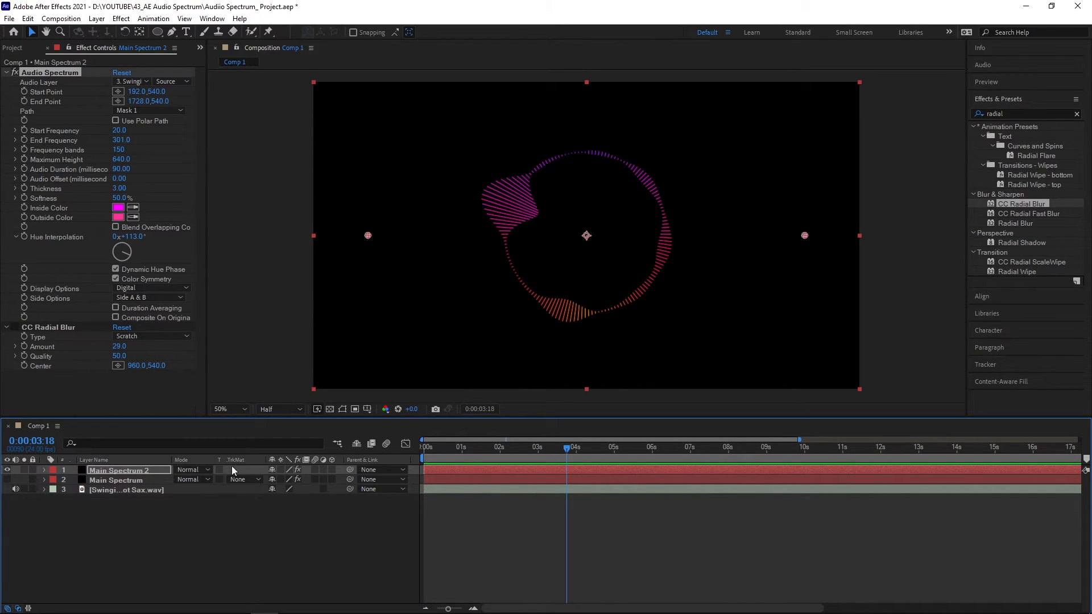
Show the original Main Spectrum layer again and preview both spectrum layers together from the start
left_click(8, 479)
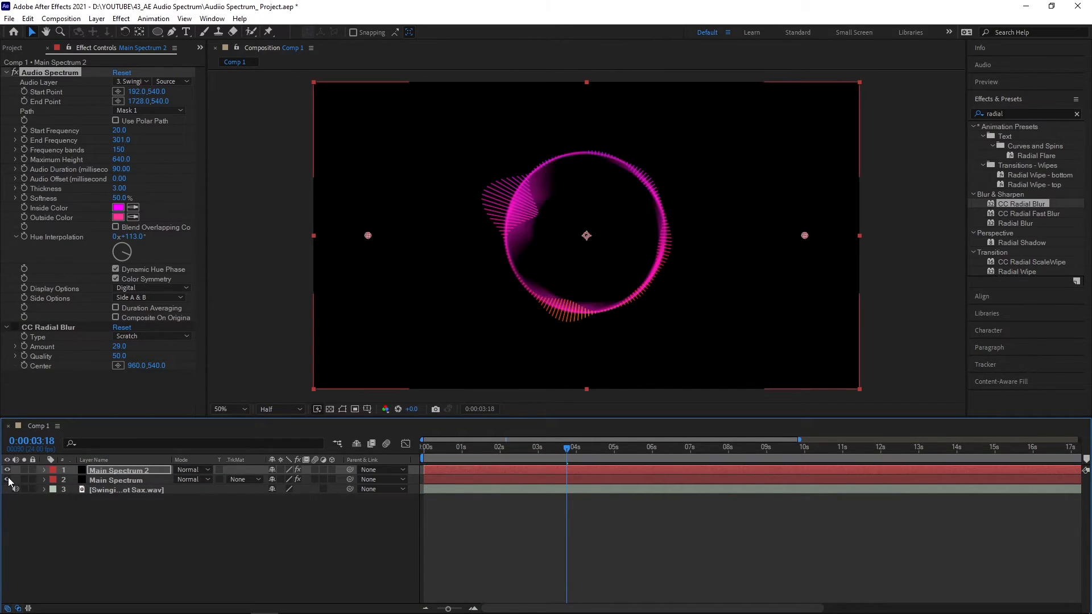
key("Home")
key("space")
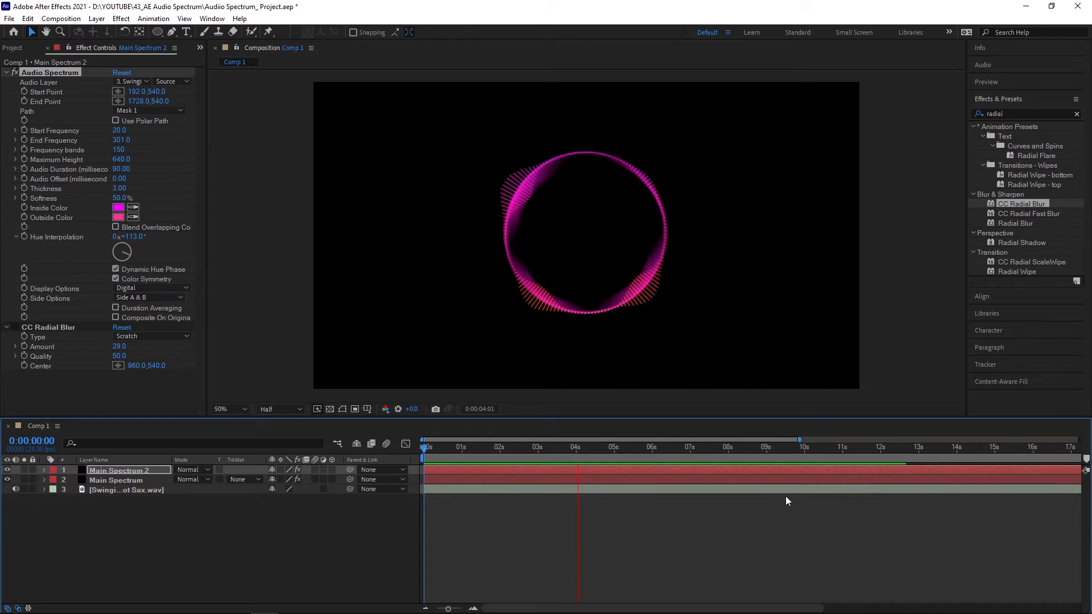
key("space")
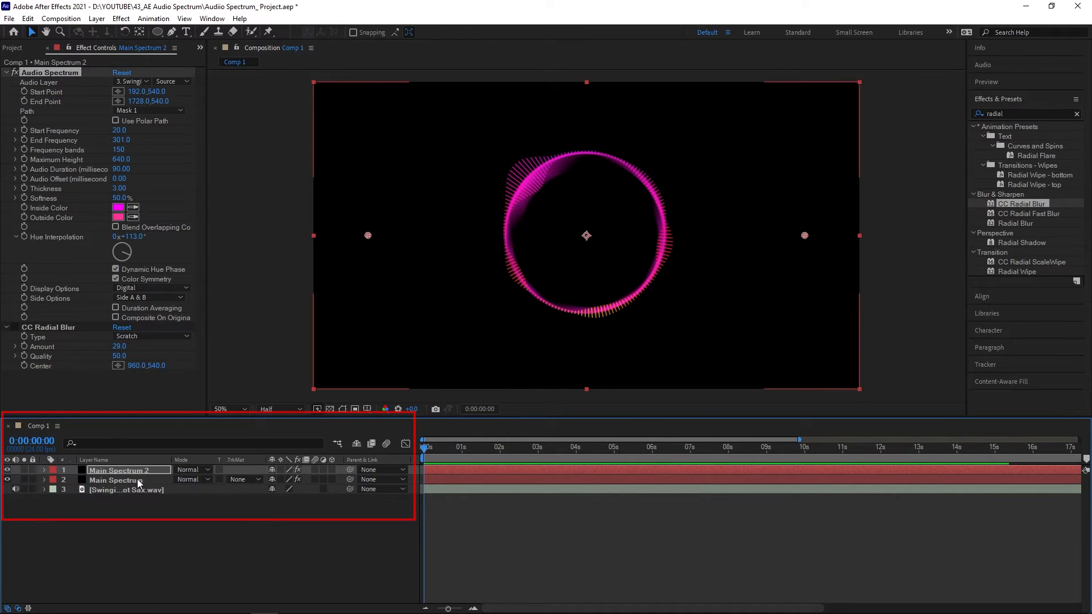
Duplicate the Main Spectrum 2 layer and set the copy's Display Options to Analog dots
left_click(125, 472)
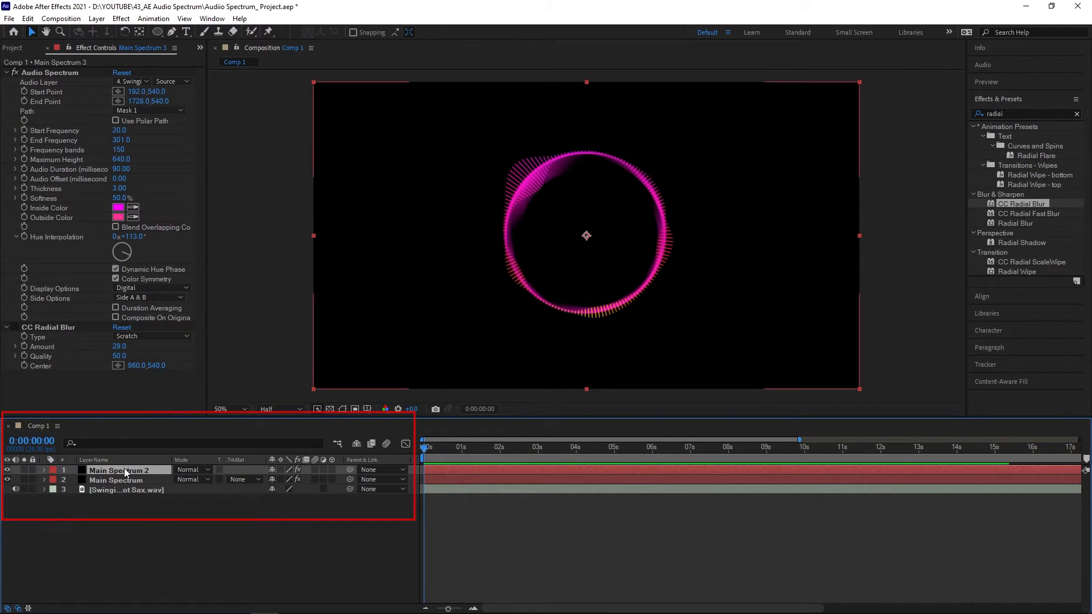
key("ctrl+d")
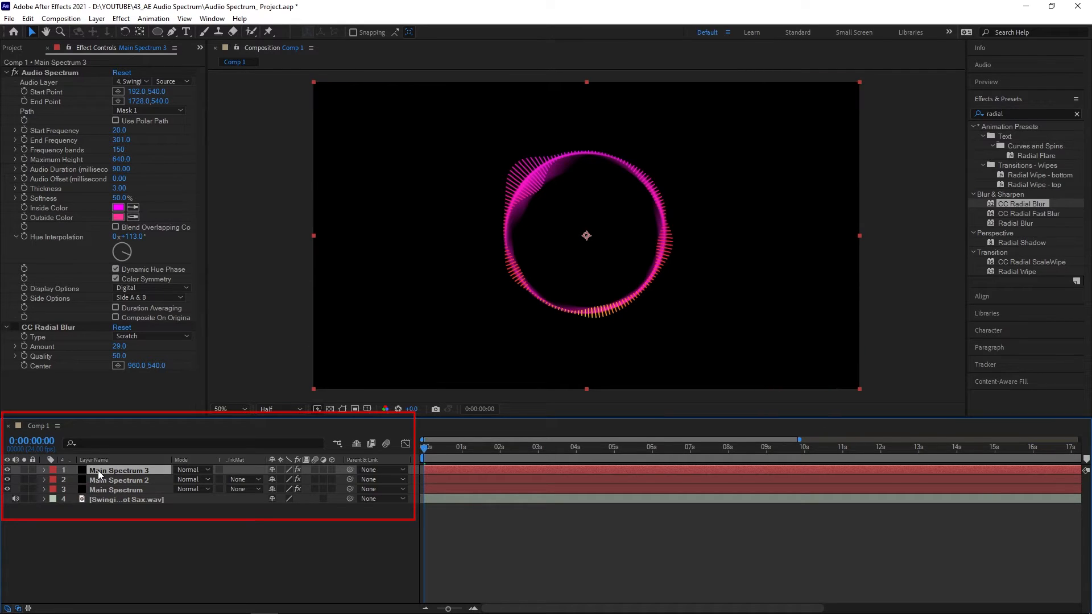
left_click(66, 71)
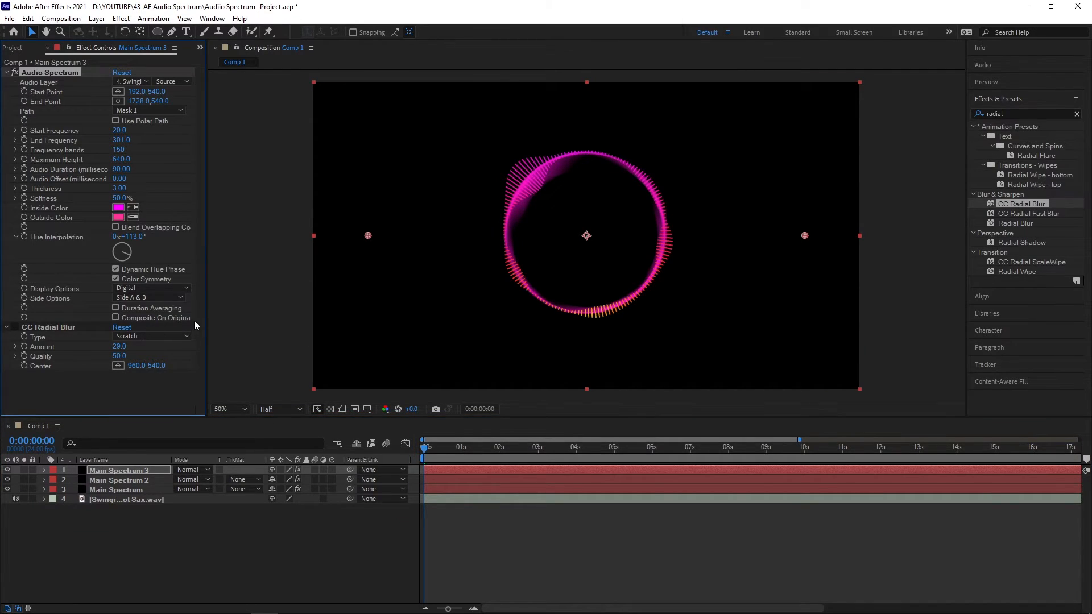
left_click(186, 288)
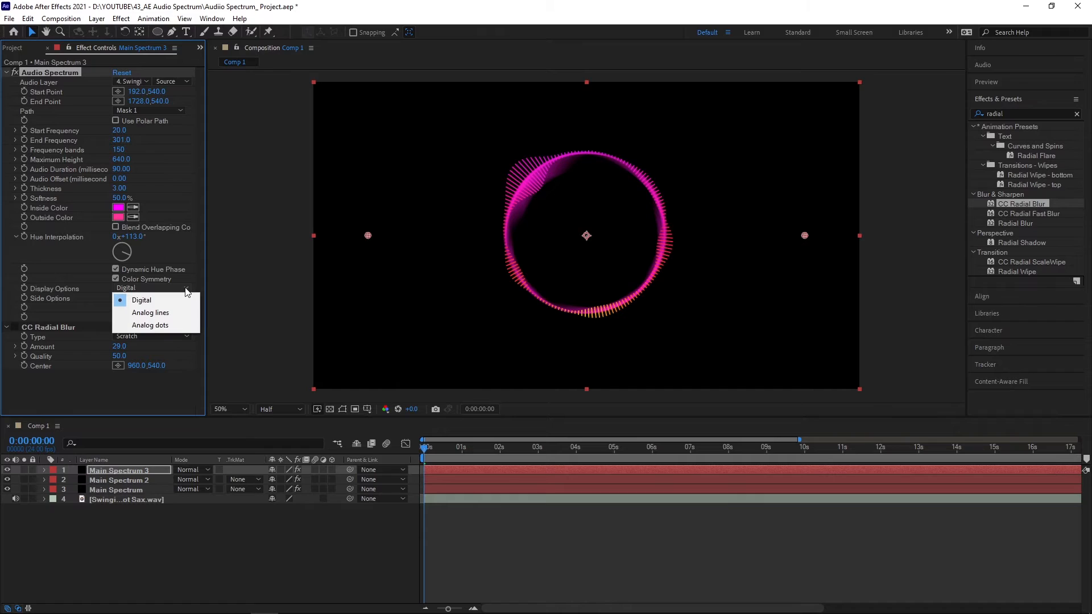
left_click(150, 325)
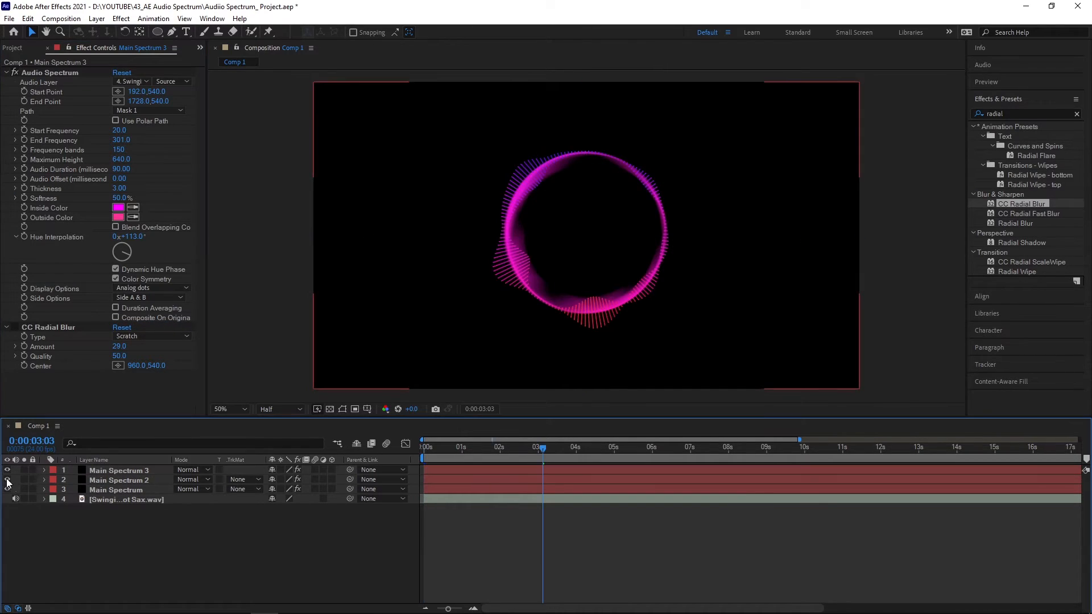
Set Main Spectrum 3's Maximum Height to 240 with the other spectrum layers temporarily hidden
left_click(7, 479)
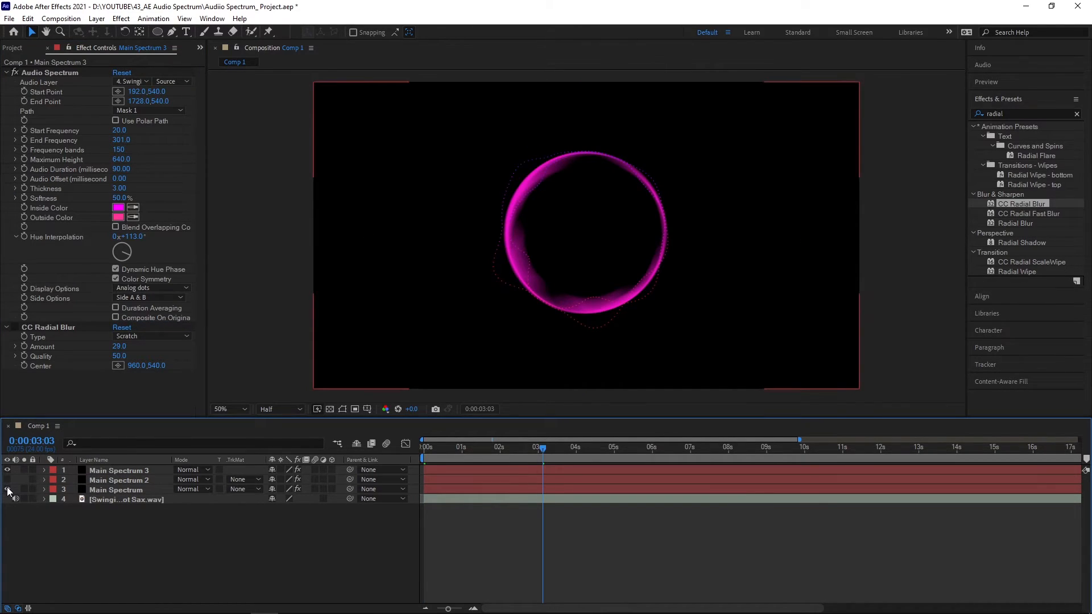
left_click_drag(544, 450, 364, 451)
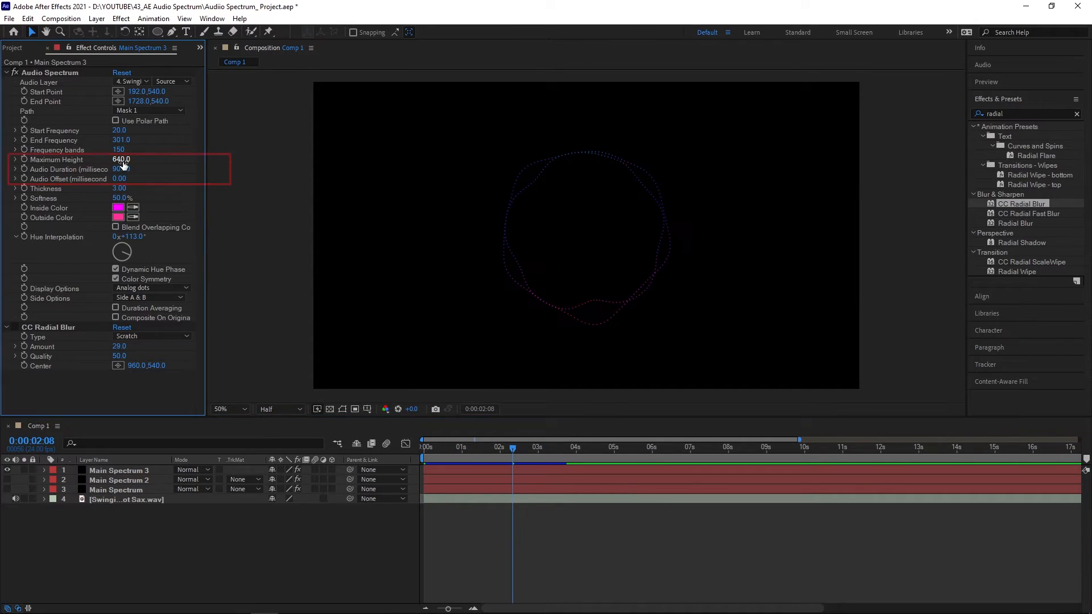
left_click_drag(121, 160, 112, 159)
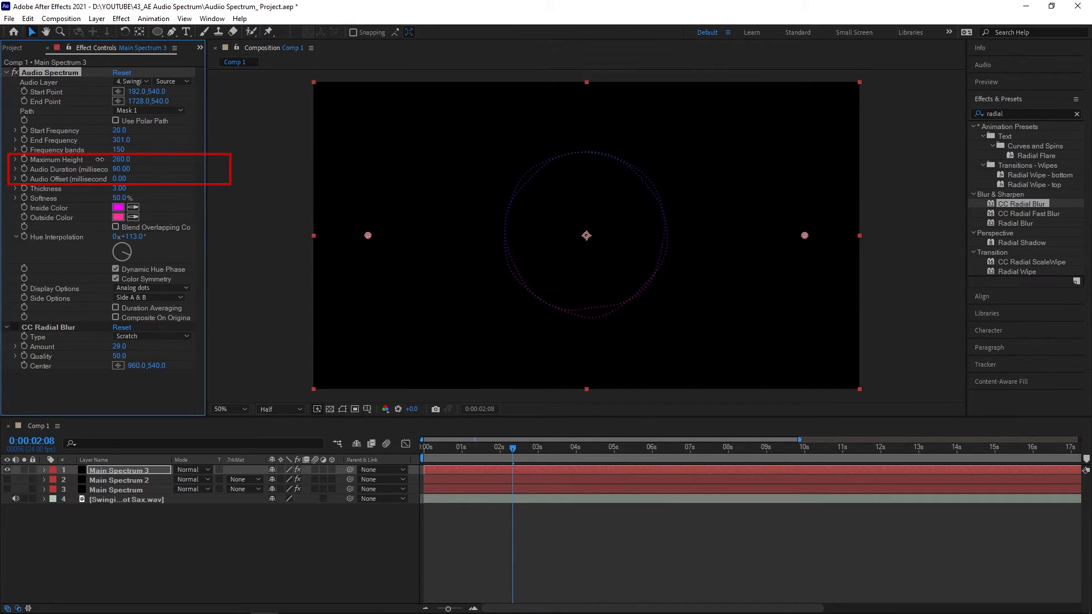
left_click_drag(100, 160, 98, 159)
left_click(7, 480)
left_click(7, 489)
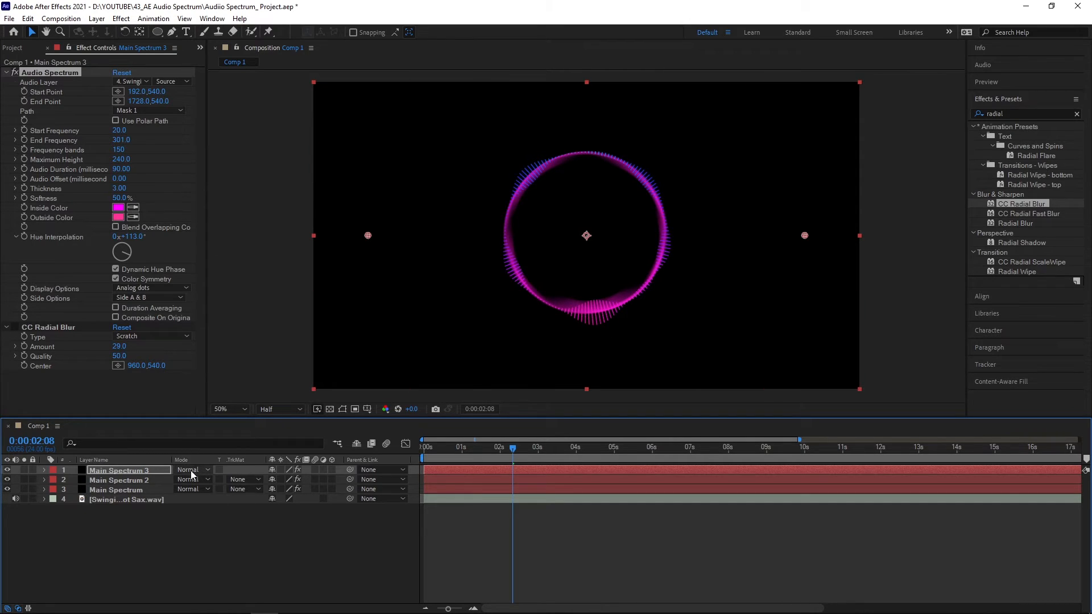
Scale Main Spectrum 3 to 113% and rotate it 30°
key("s")
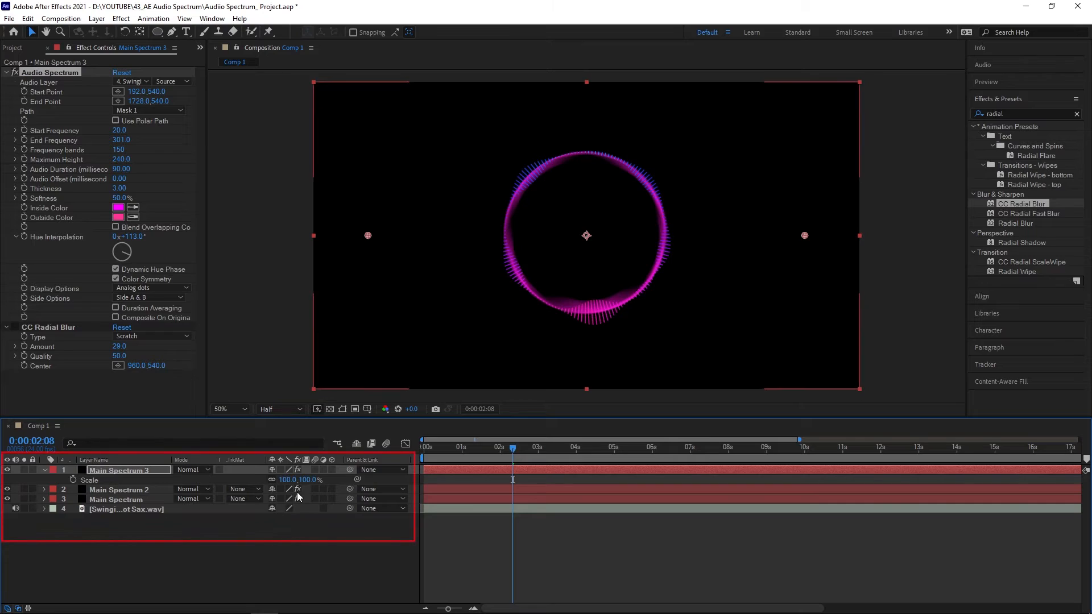
left_click_drag(286, 479, 305, 495)
key("shift+r")
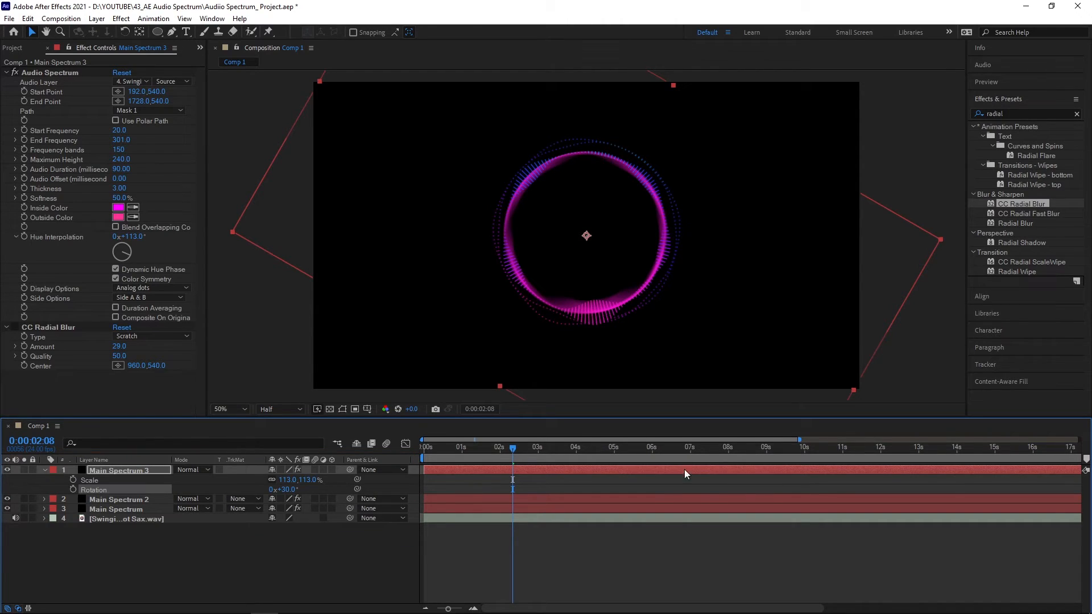
Find the Glow effect and apply it to the Main Spectrum 3 layer
left_click(1077, 114)
type("glow")
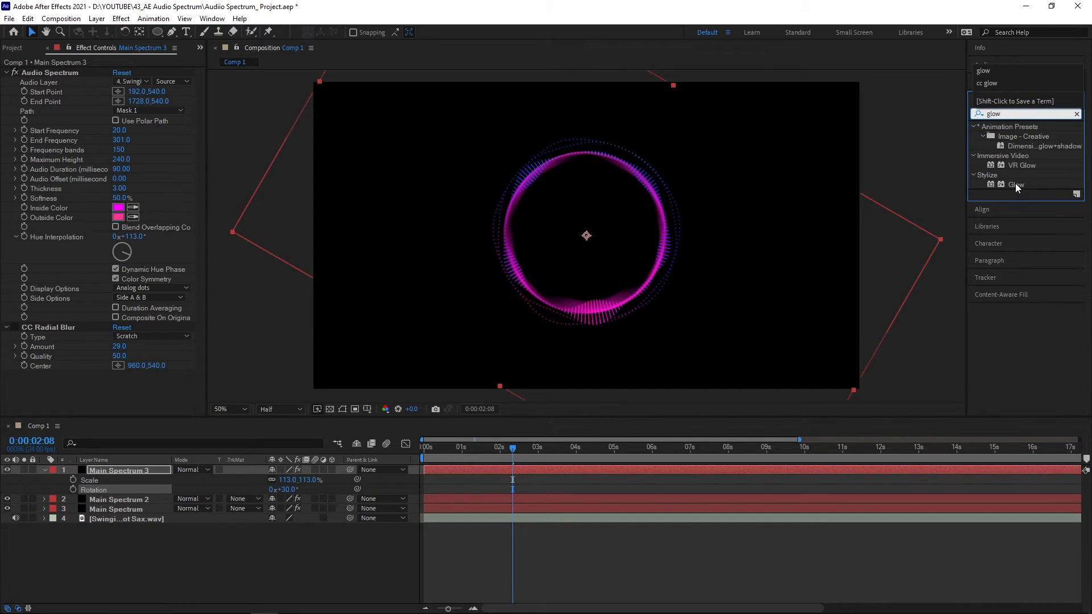
left_click_drag(1016, 184, 548, 466)
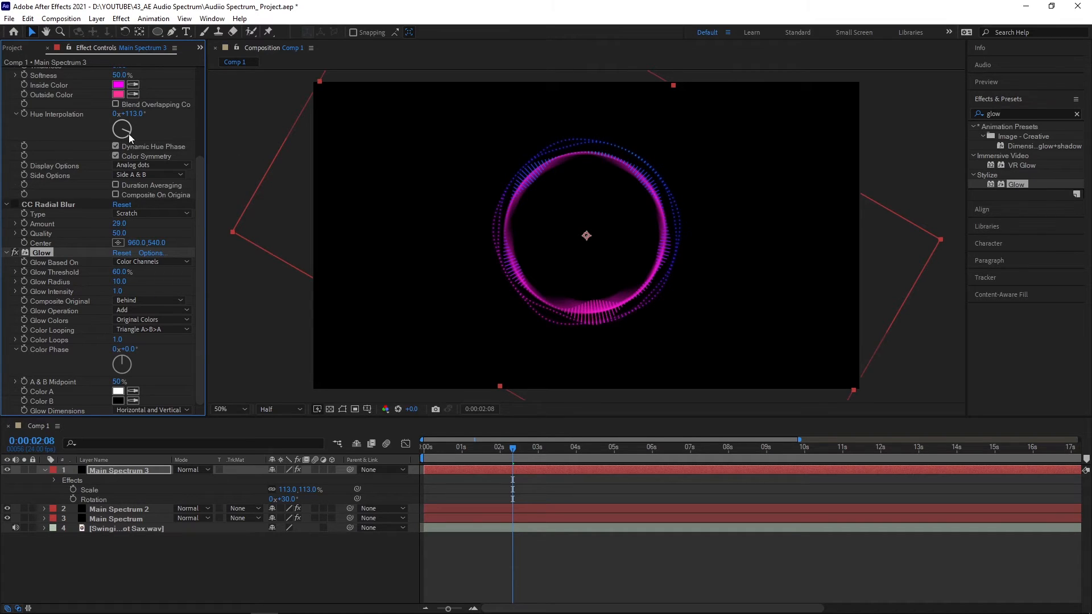
Set Main Spectrum 3's Hue Interpolation to 220° and preview the composition from the start
left_click_drag(128, 136, 115, 140)
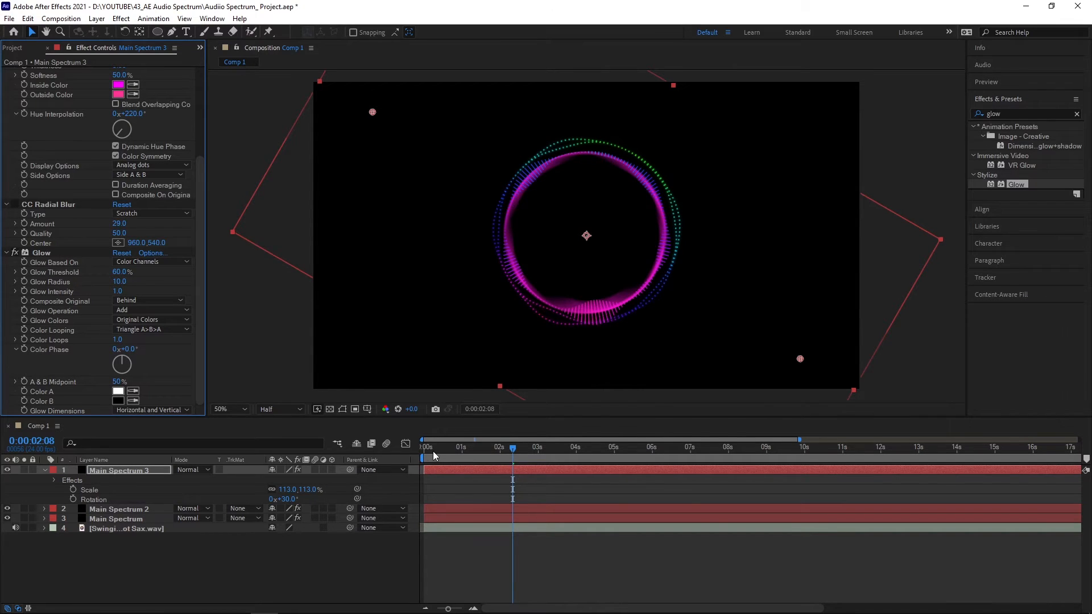
key("space")
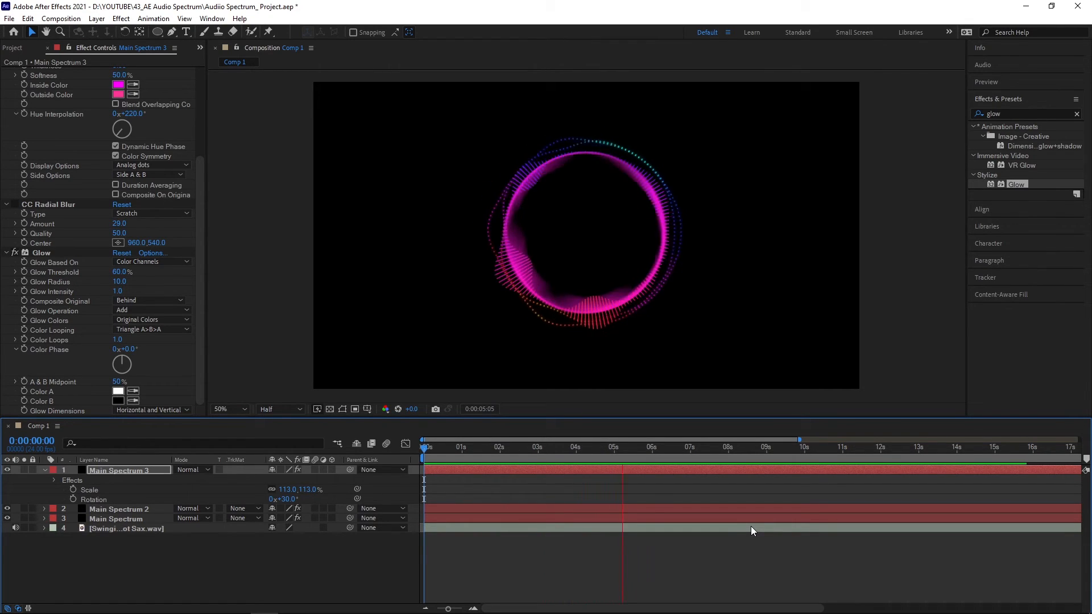
key("space")
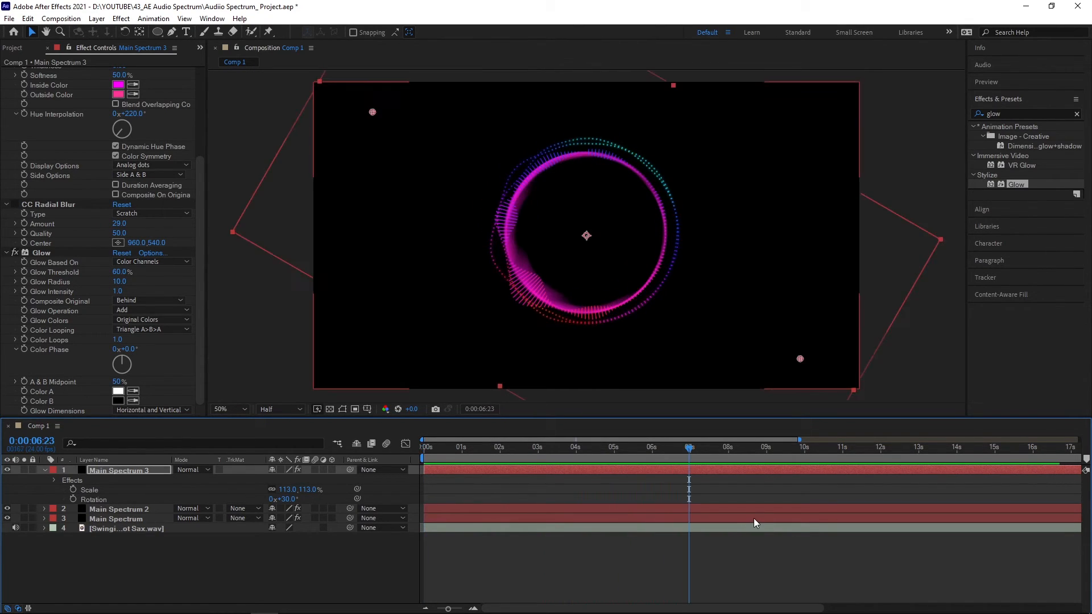
key("Home")
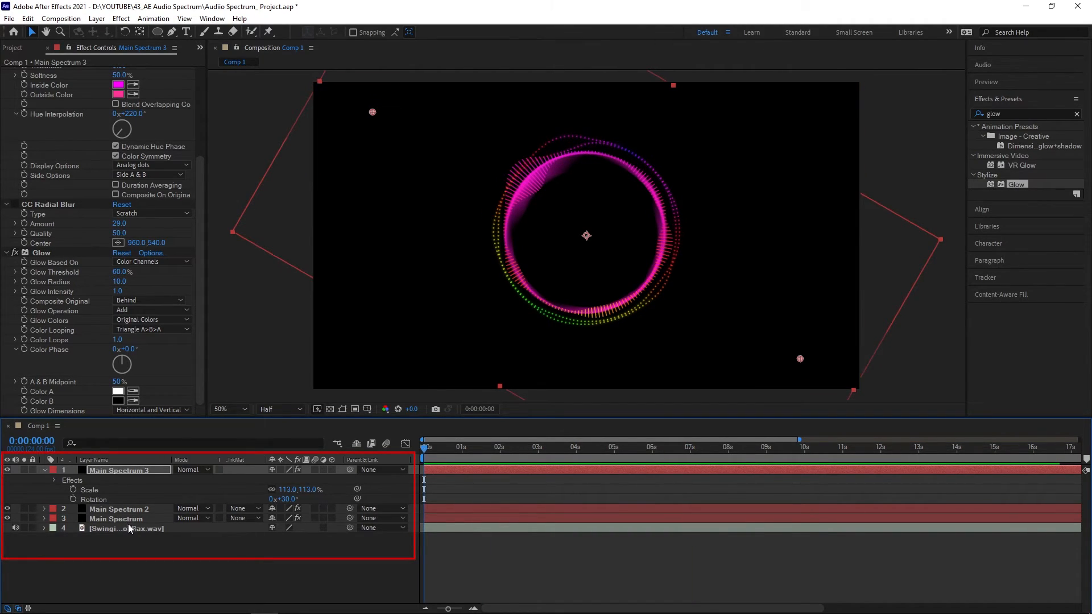
Duplicate the original Main Spectrum layer, move the copy to the top of the layer stack, and scale it to 52%
left_click(126, 521)
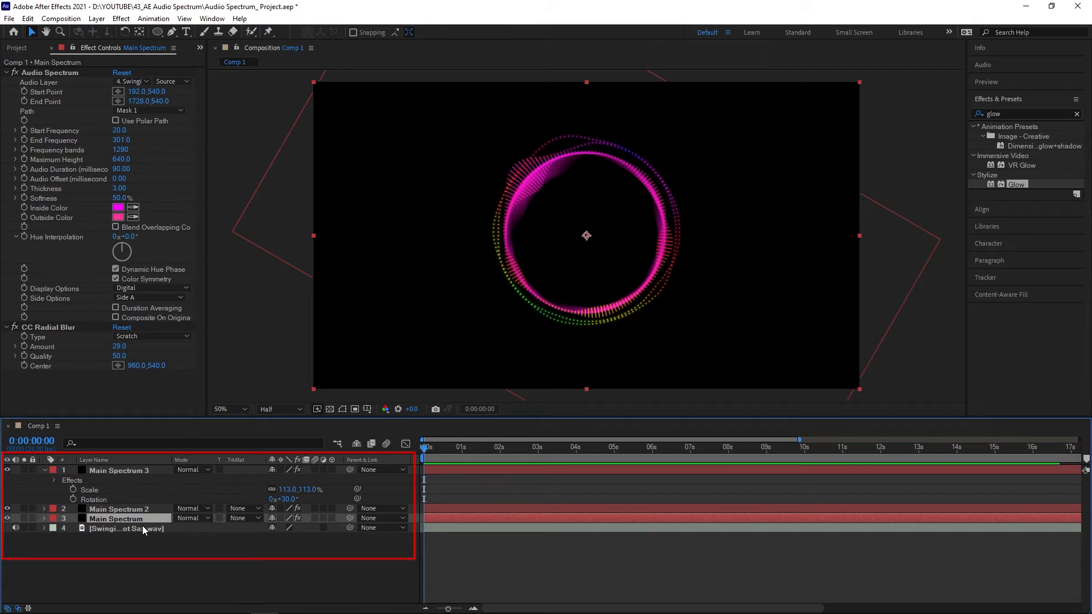
key("ctrl+d")
left_click_drag(107, 523, 114, 470)
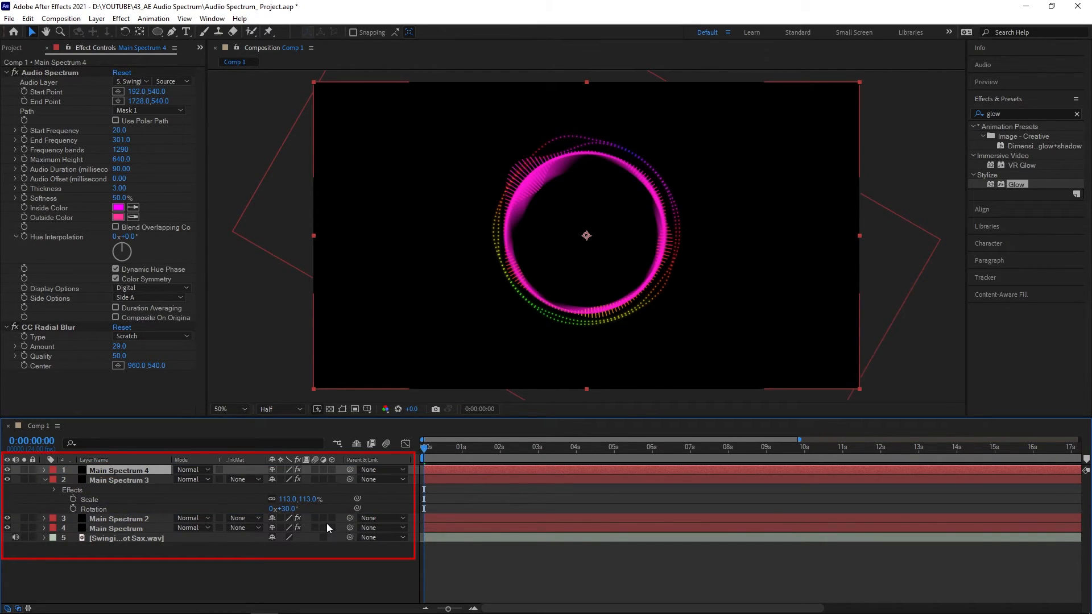
key("s")
left_click_drag(291, 480, 264, 484)
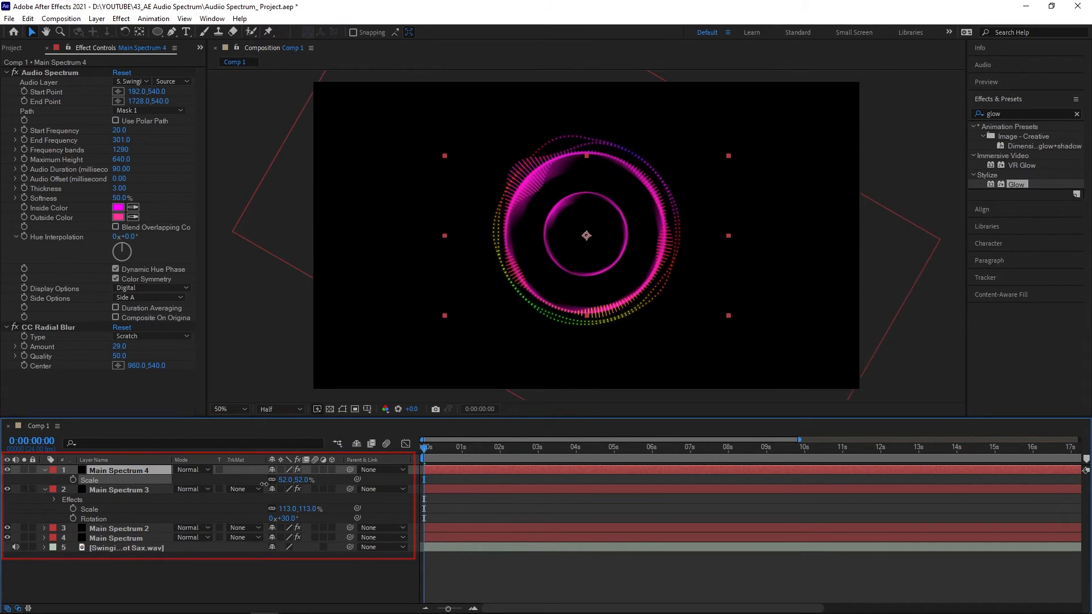
Set Main Spectrum 4's Side Options to Side A & B and preview the inner ring
left_click(148, 296)
left_click(153, 335)
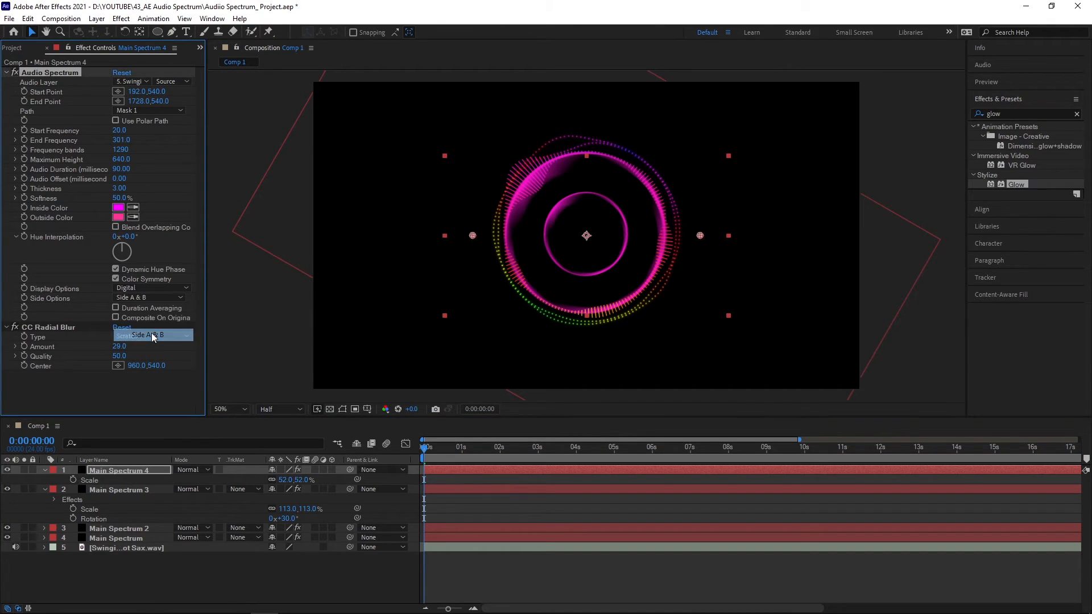
key("space")
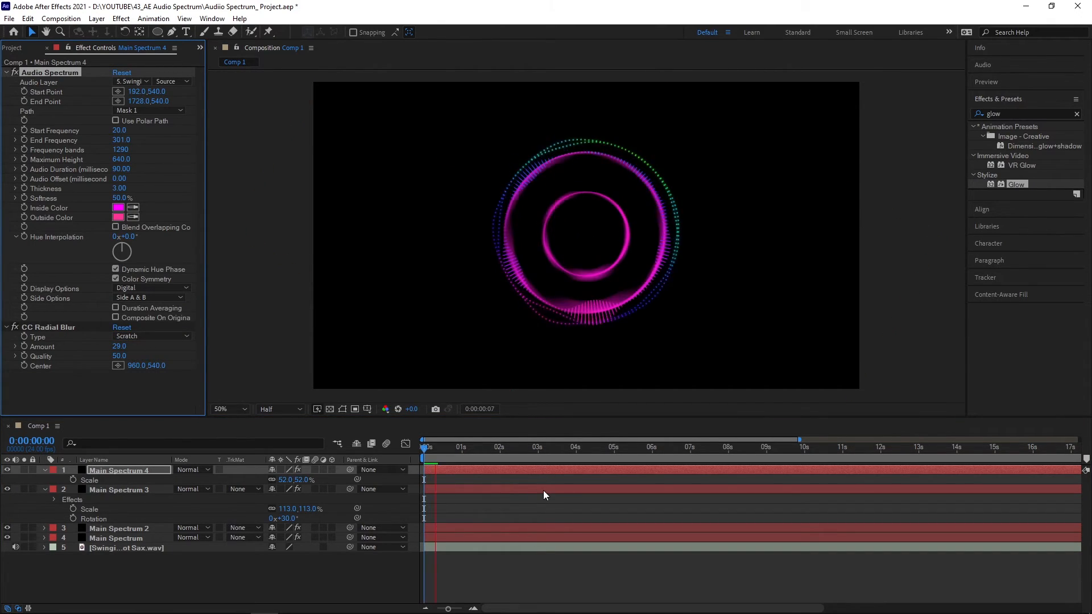
key("space")
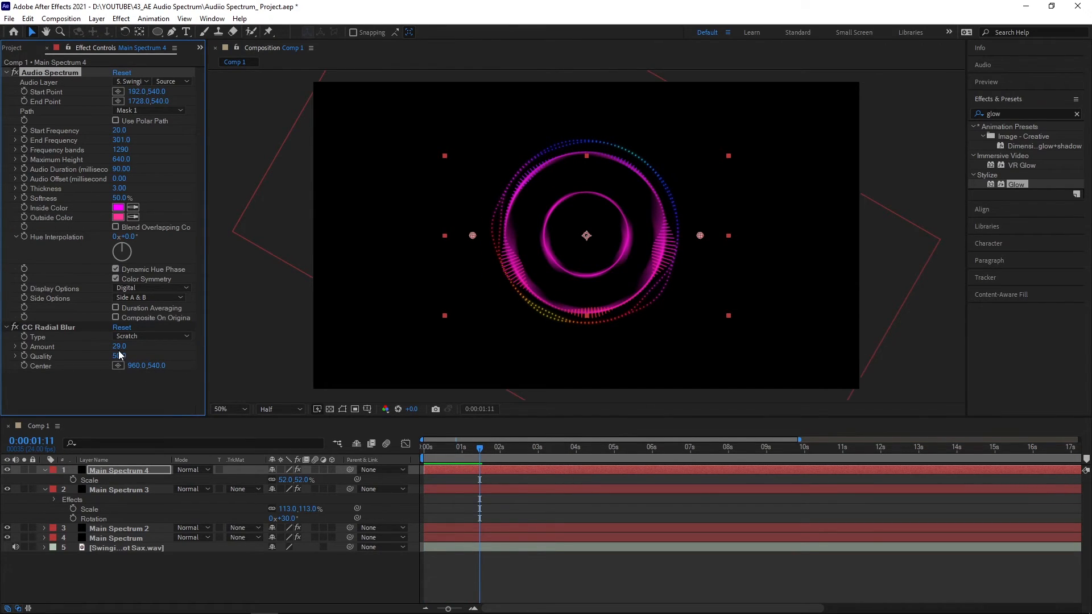
Set the CC Radial Blur Amount on Main Spectrum 4 to 57 and preview the result
left_click_drag(120, 346, 140, 355)
key("space")
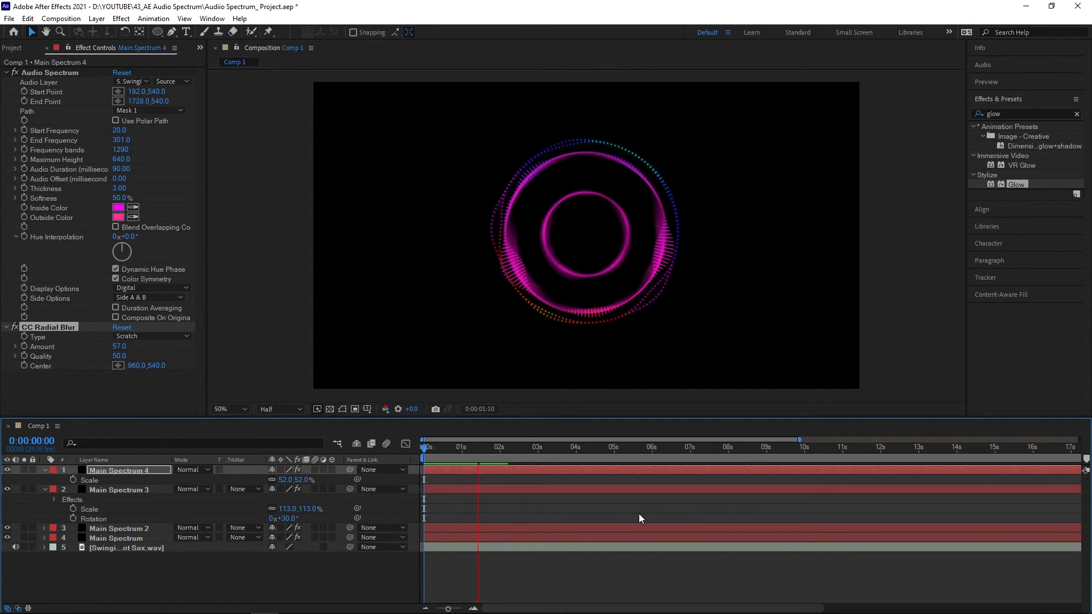
key("space")
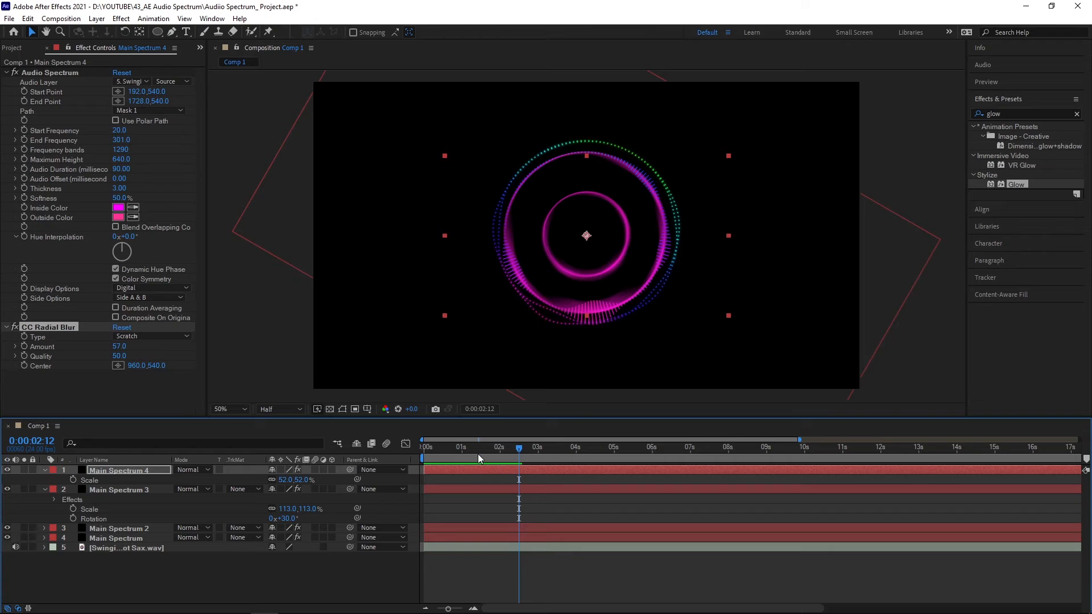
With no layer selected, draw a magenta-filled circle over the inner ring as a new shape layer using the Ellipse tool
left_click(268, 580)
left_click(161, 33)
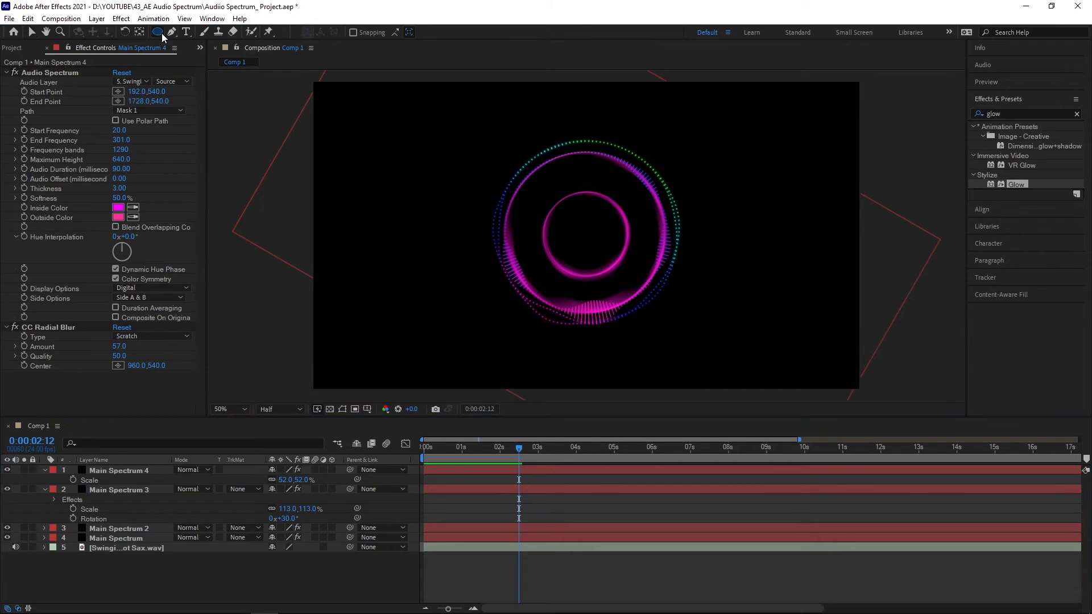
left_click(162, 36)
left_click(205, 56)
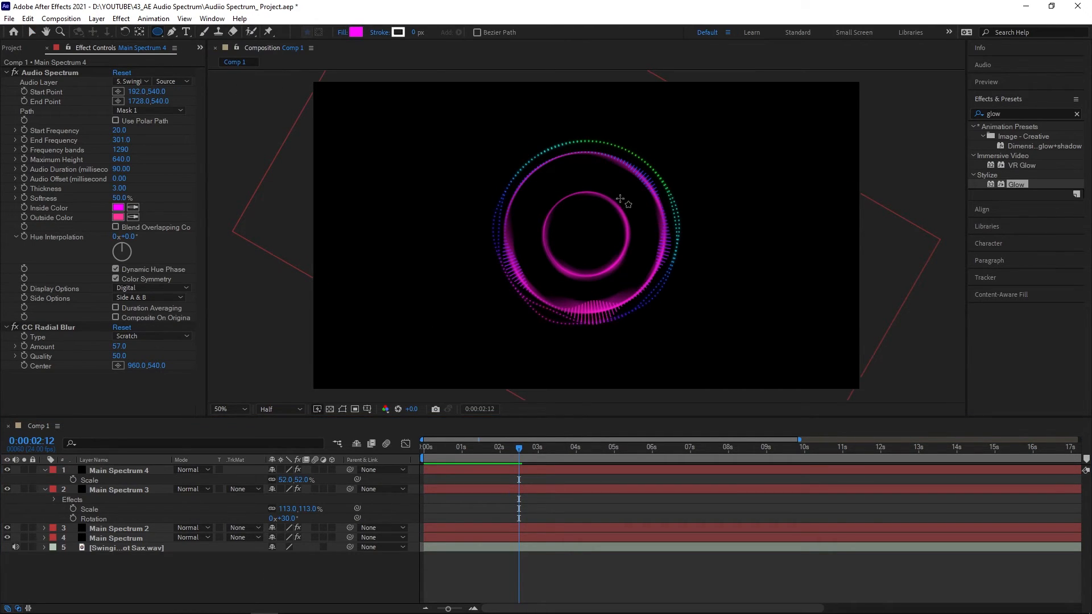
left_click_drag(536, 179, 641, 284)
Apply Fast Box Blur to the magenta circle's shape layer and set the Blur Radius to 89
left_click(1076, 114)
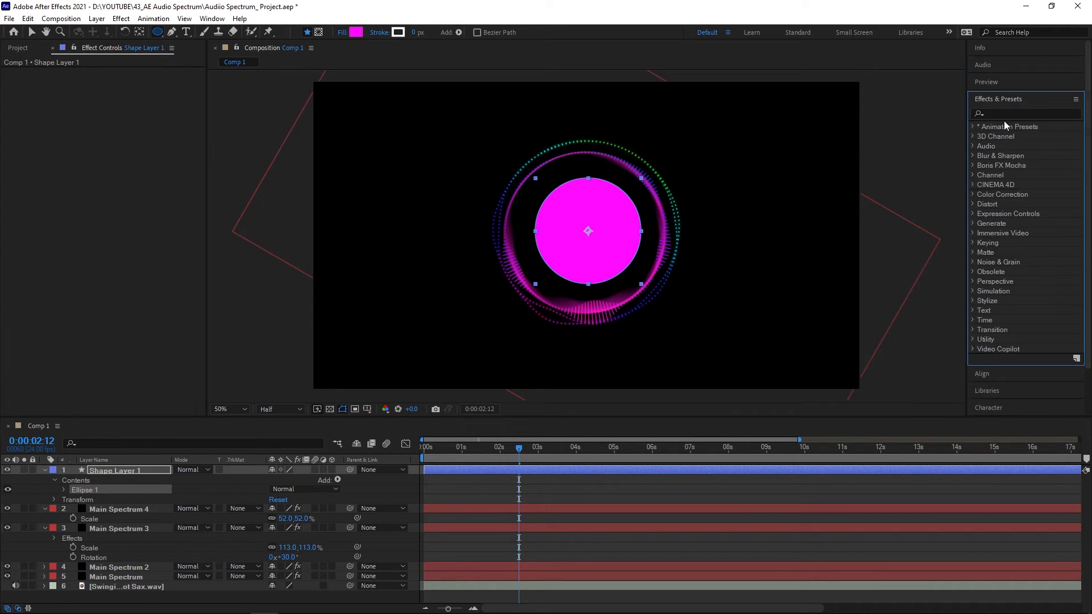
type("blur")
left_click_drag(1041, 340, 699, 476)
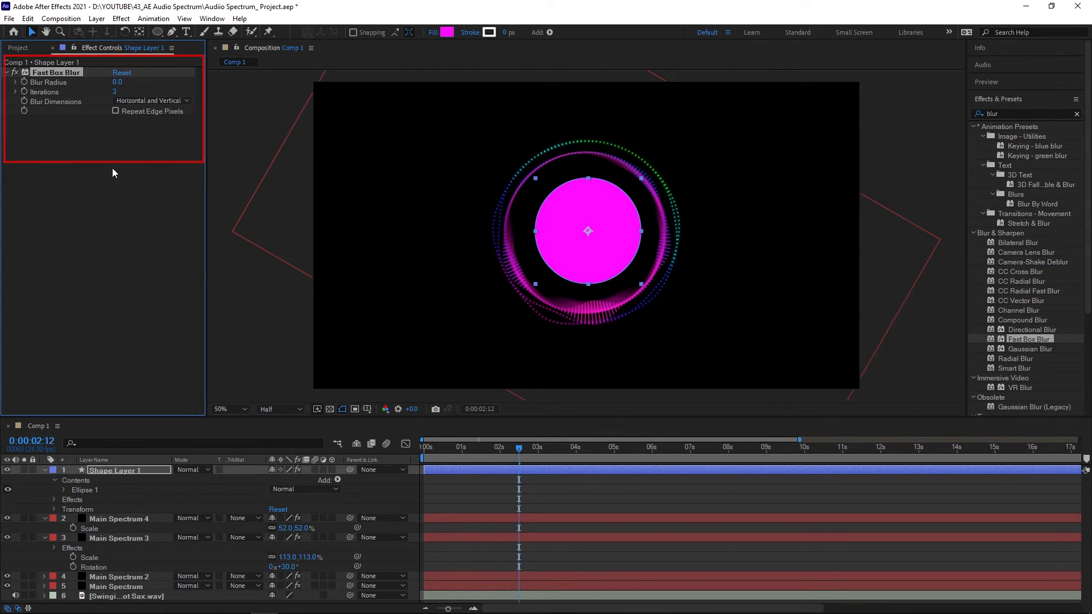
left_click_drag(118, 81, 160, 75)
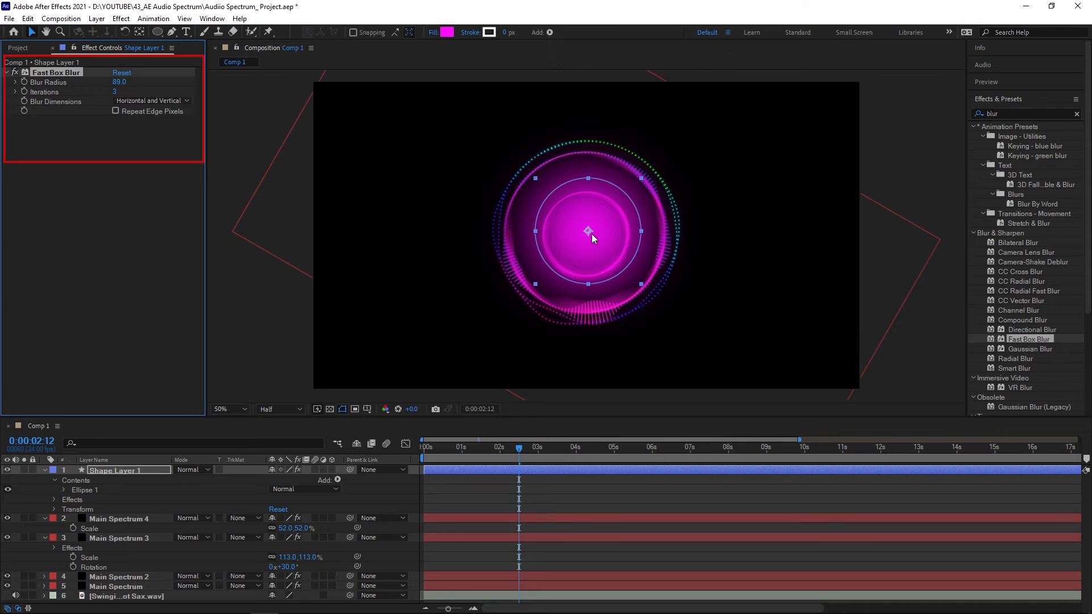
Center the blurred circle over the inner ring and preview the composition from the start
left_click_drag(590, 242, 587, 246)
left_click_drag(514, 448, 371, 463)
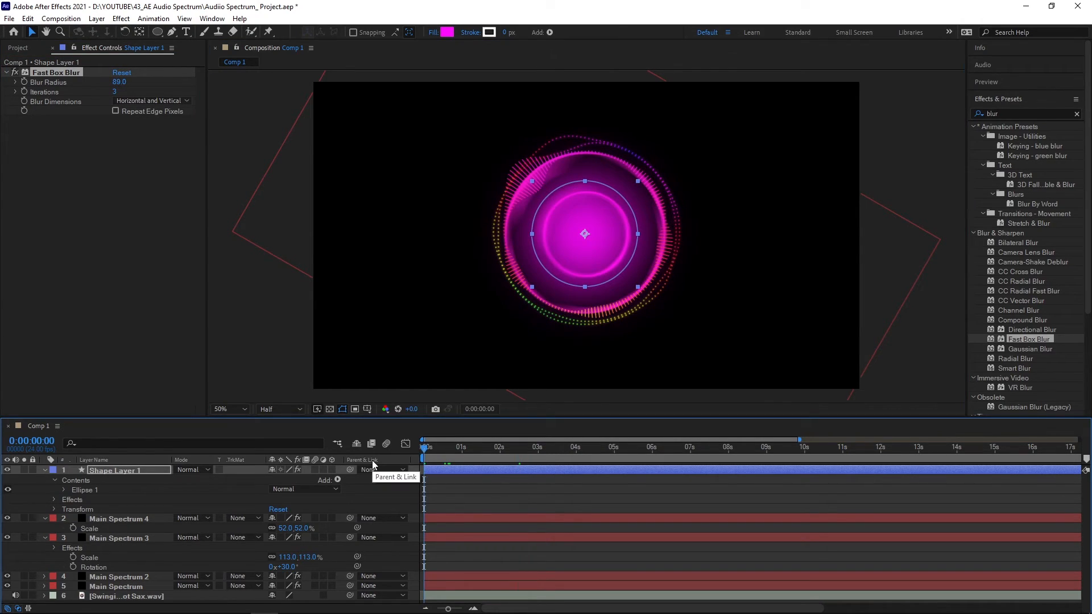
left_click(398, 563)
key("space")
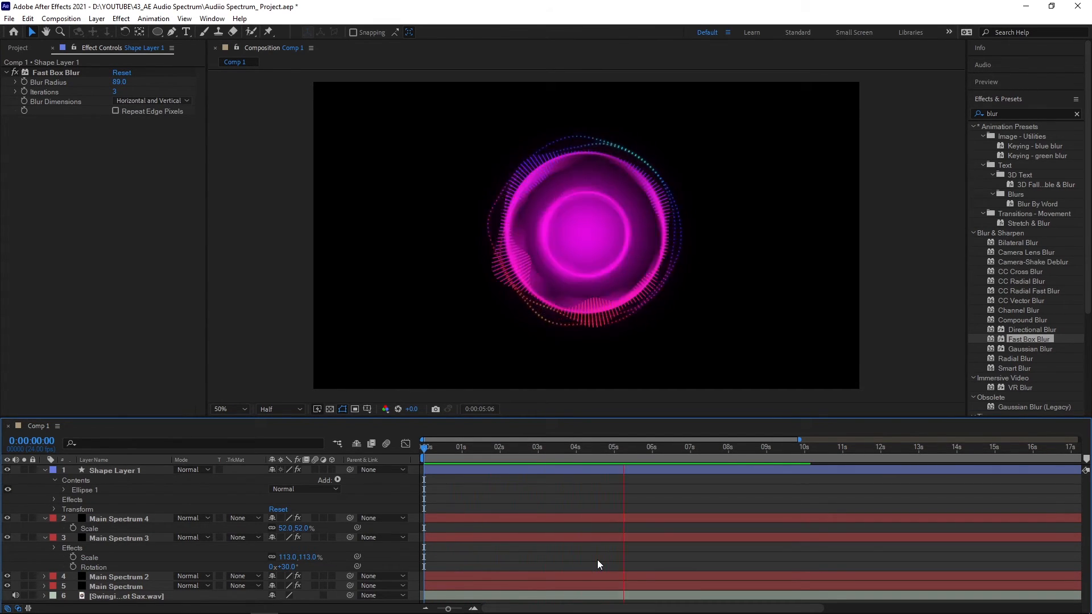
key("space")
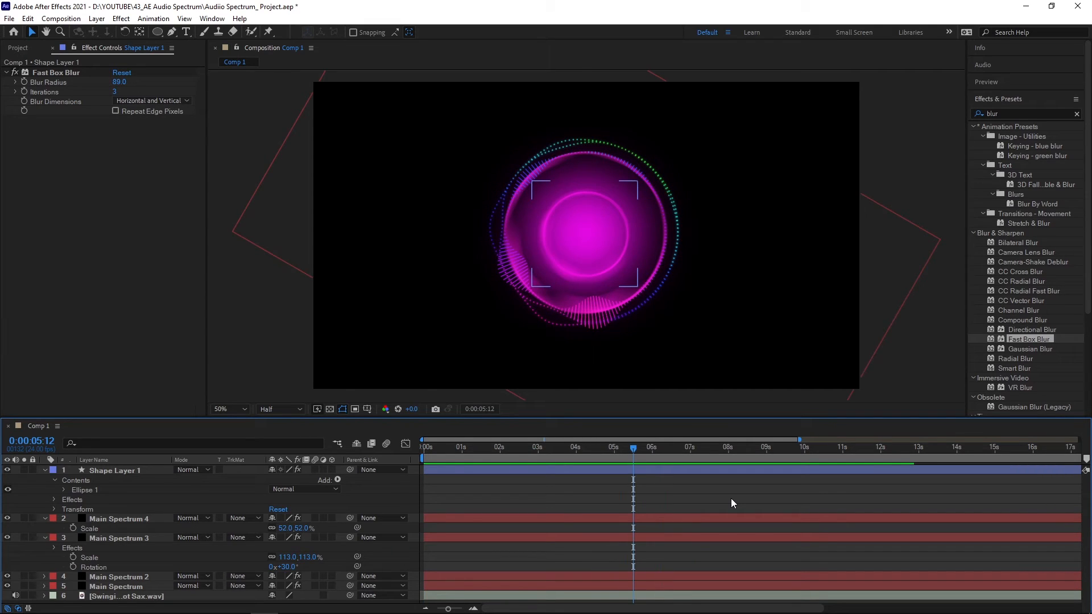
Create a black 1920 x 1080 solid, rename it BG, and place it below the Main Spectrum layer
key("ctrl+y")
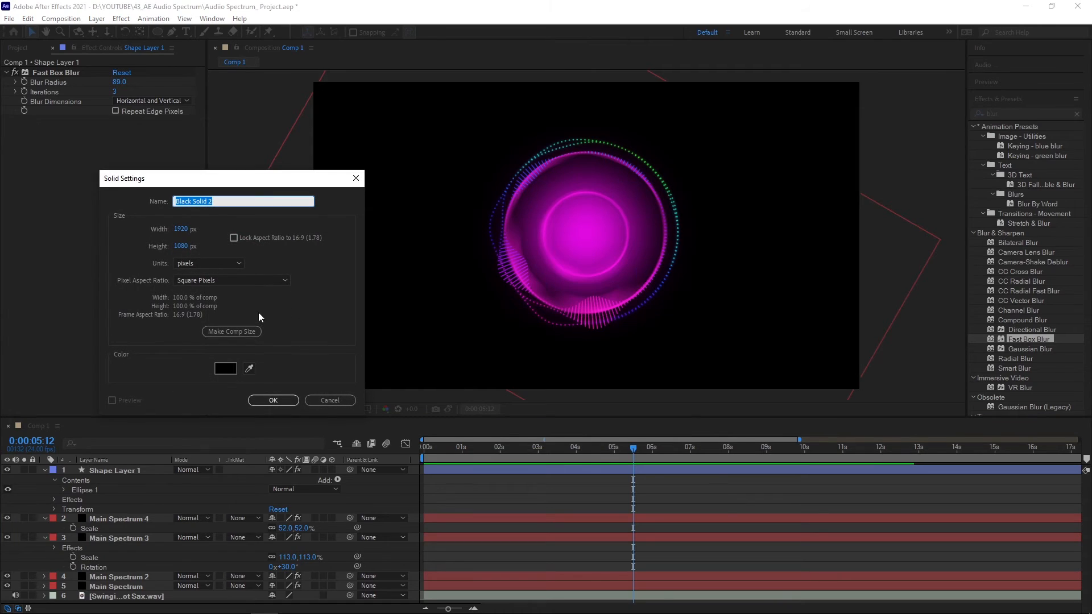
left_click(274, 401)
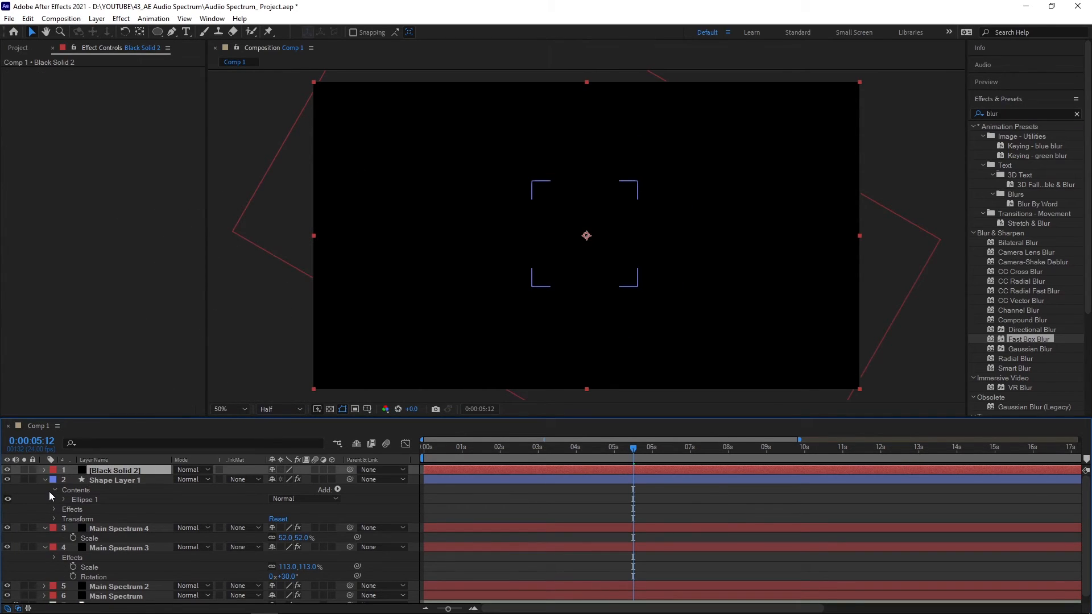
key("Return")
type("BG")
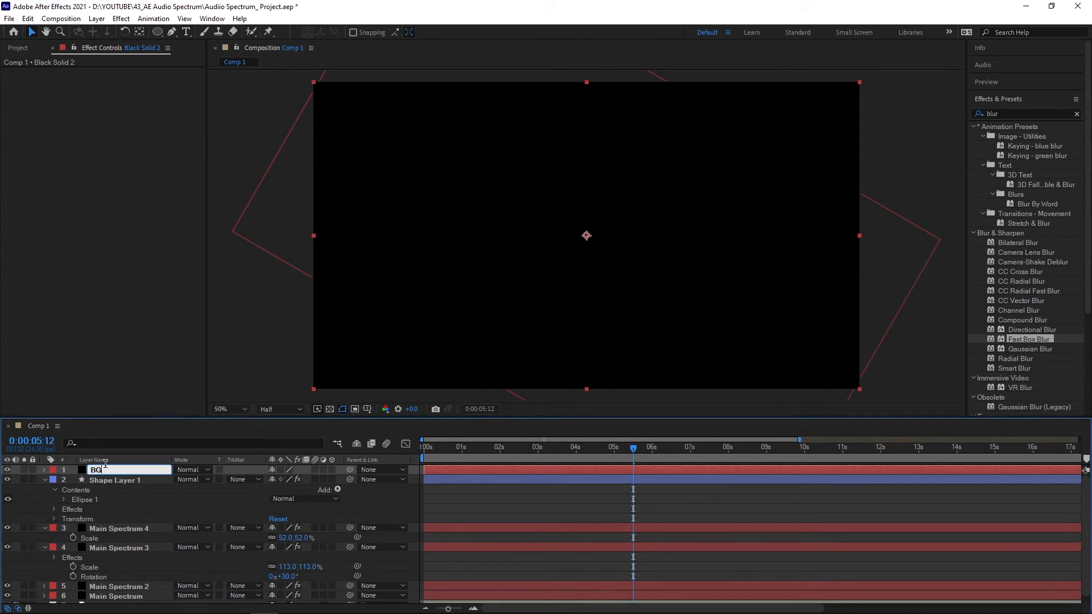
key("Return")
left_click(46, 479)
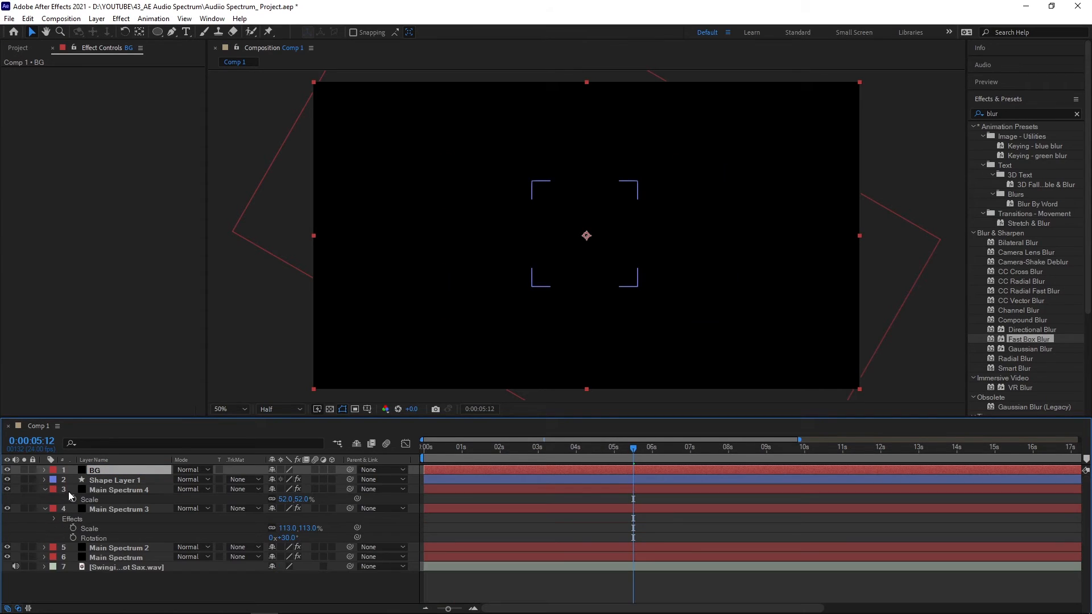
left_click_drag(122, 472, 124, 561)
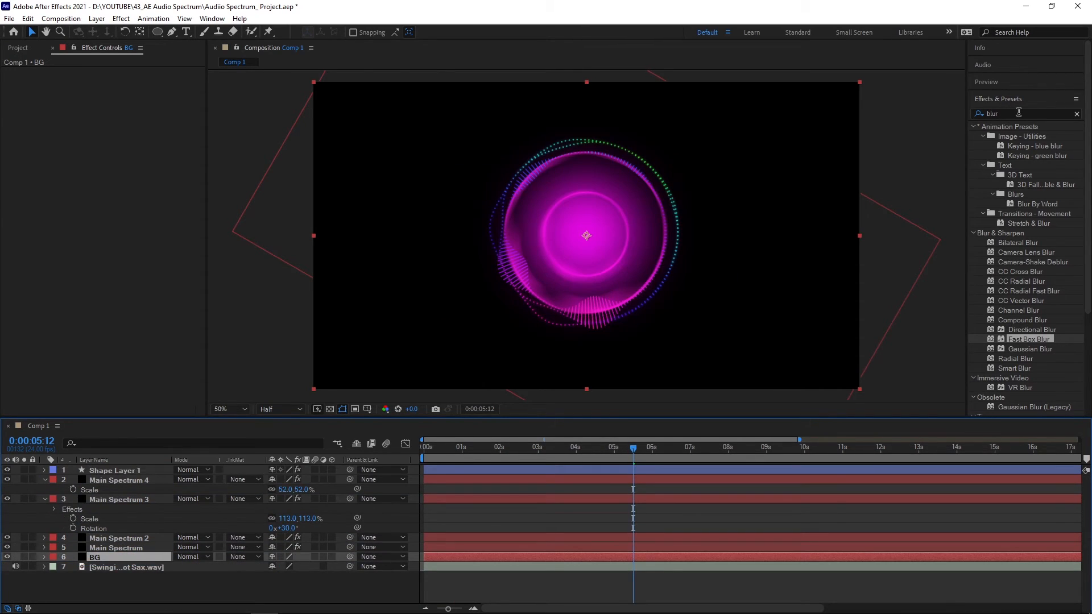
Apply Gradient Ramp to the BG layer and set its End Color to dark purple 34023A
left_click(1077, 113)
left_click(1010, 113)
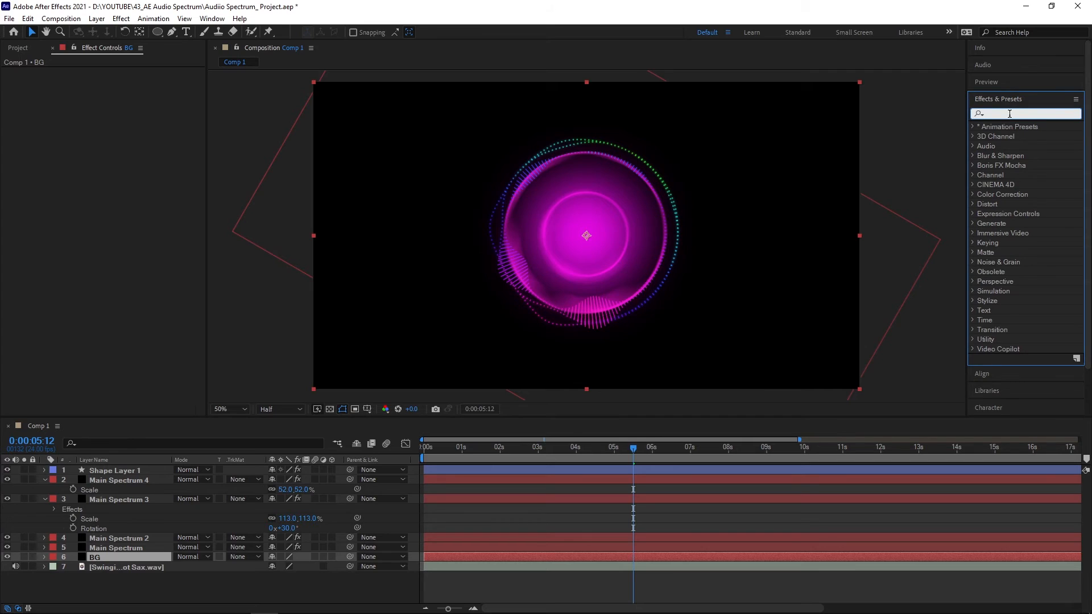
type("ramp")
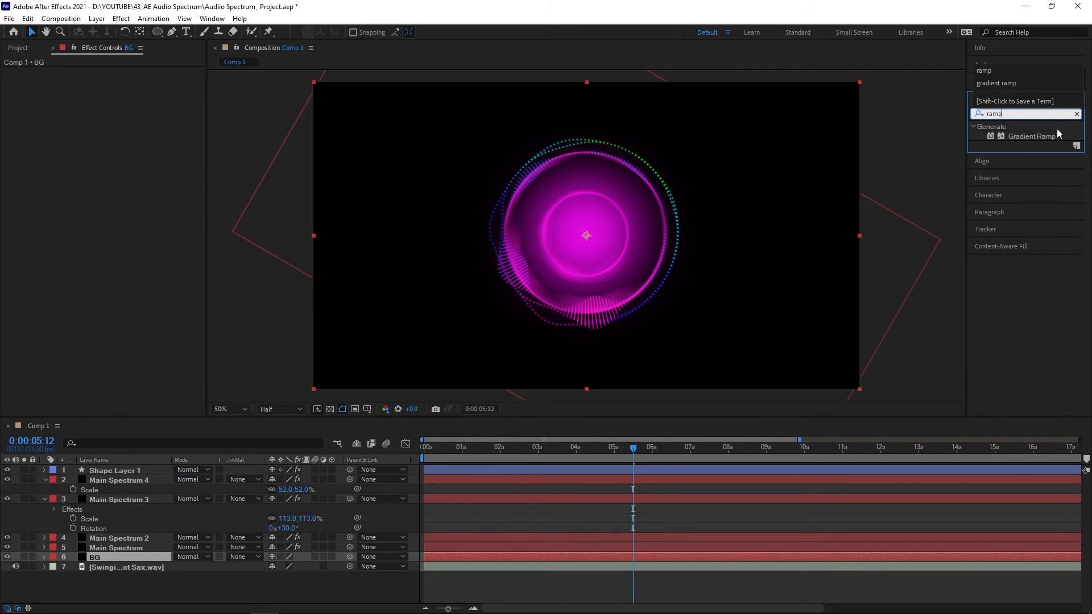
left_click(1039, 139)
left_click_drag(1039, 139, 458, 559)
left_click(118, 111)
left_click(887, 304)
left_click_drag(870, 342, 868, 388)
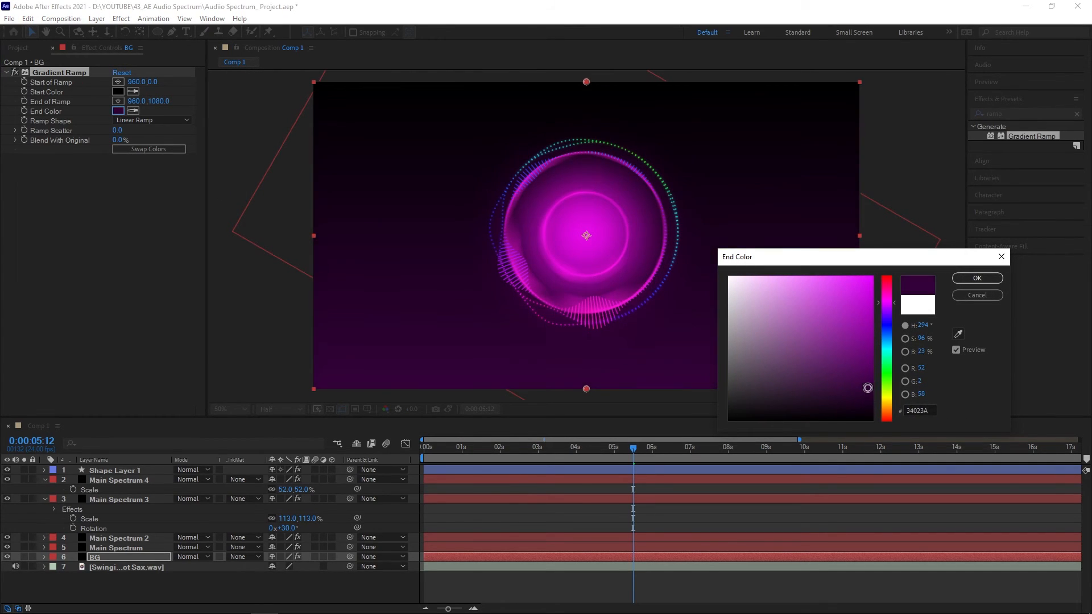
left_click(975, 278)
Change BG's gradient to a Radial Ramp with swapped colors and preview the composition from the start
left_click(152, 121)
left_click(154, 144)
left_click(164, 151)
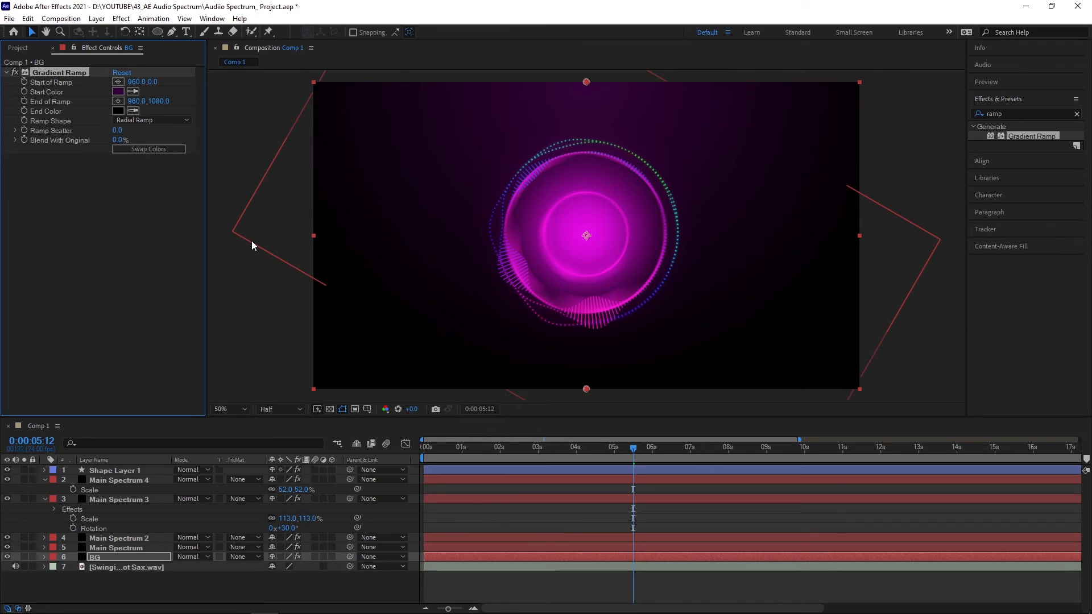
left_click_drag(434, 449, 402, 456)
key("grave")
key("space")
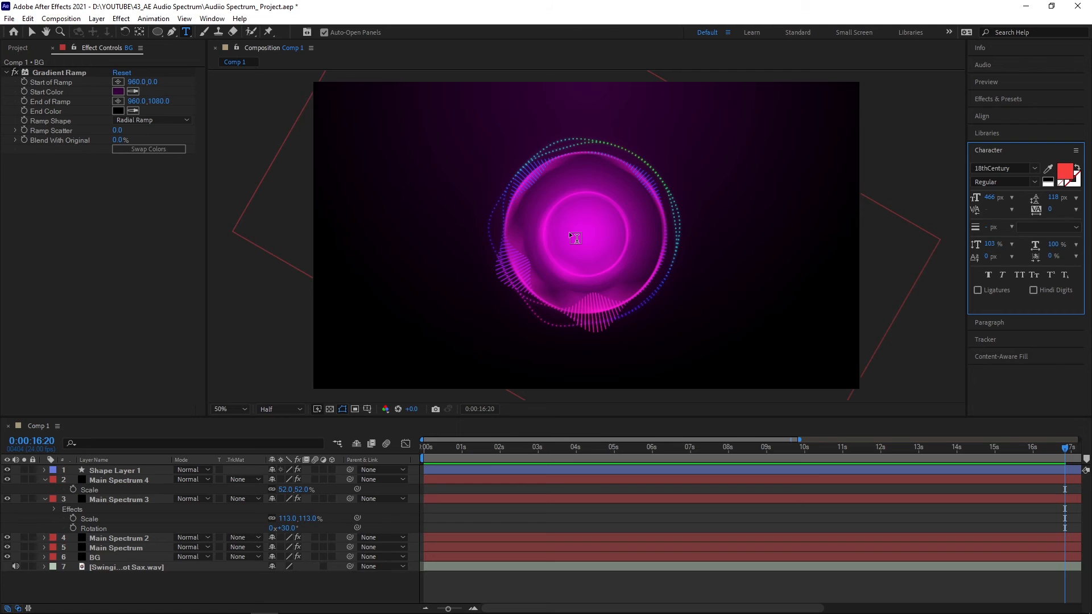
Add a text layer reading "R" in the 18thCentury font and center the letter inside the inner ring
left_click(569, 232)
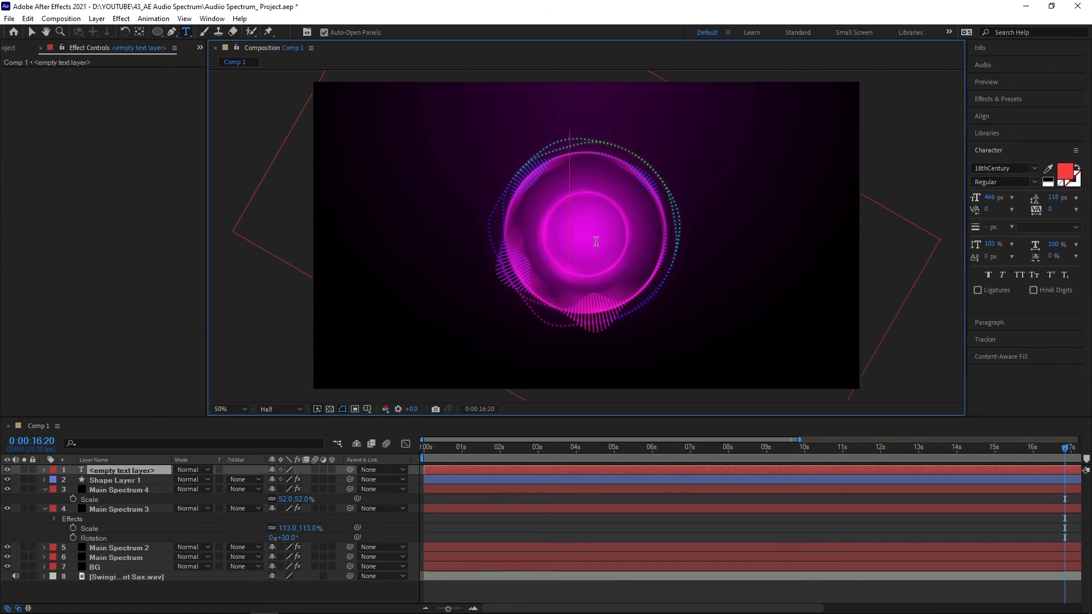
type("R")
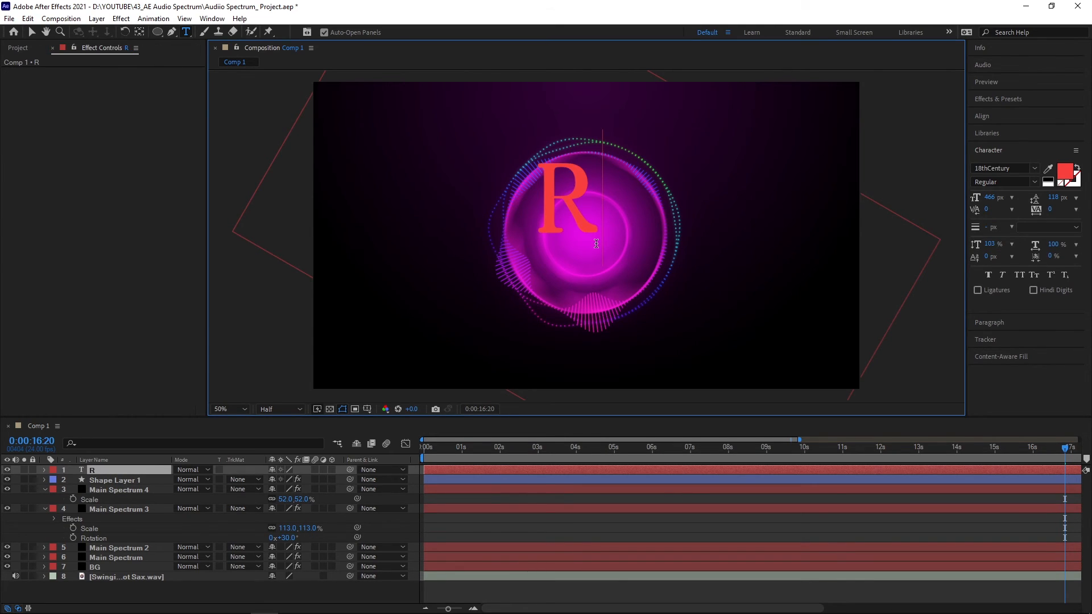
left_click(32, 31)
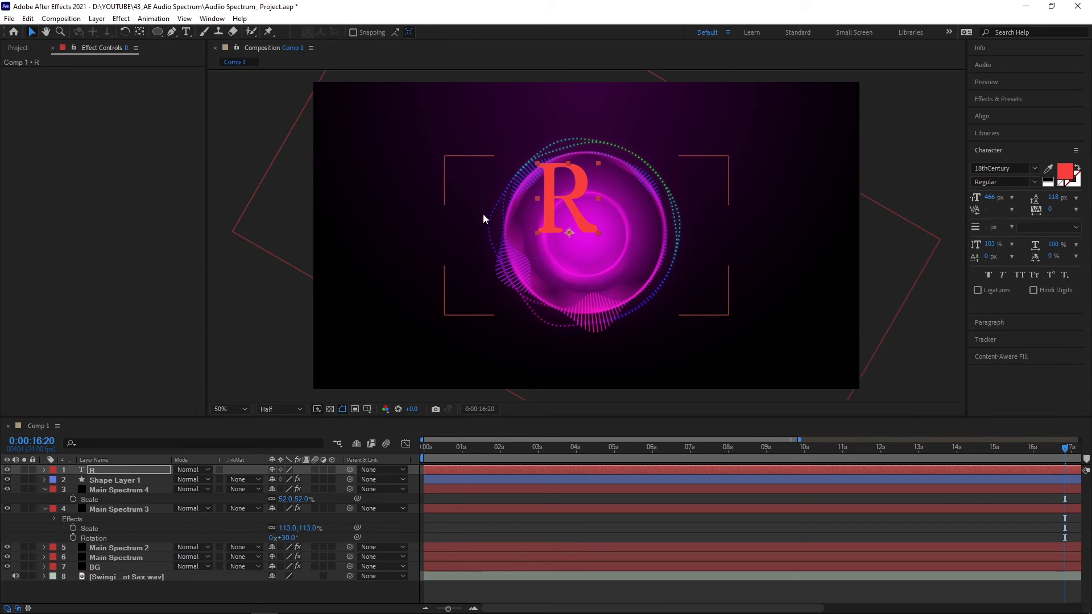
left_click_drag(580, 215, 600, 245)
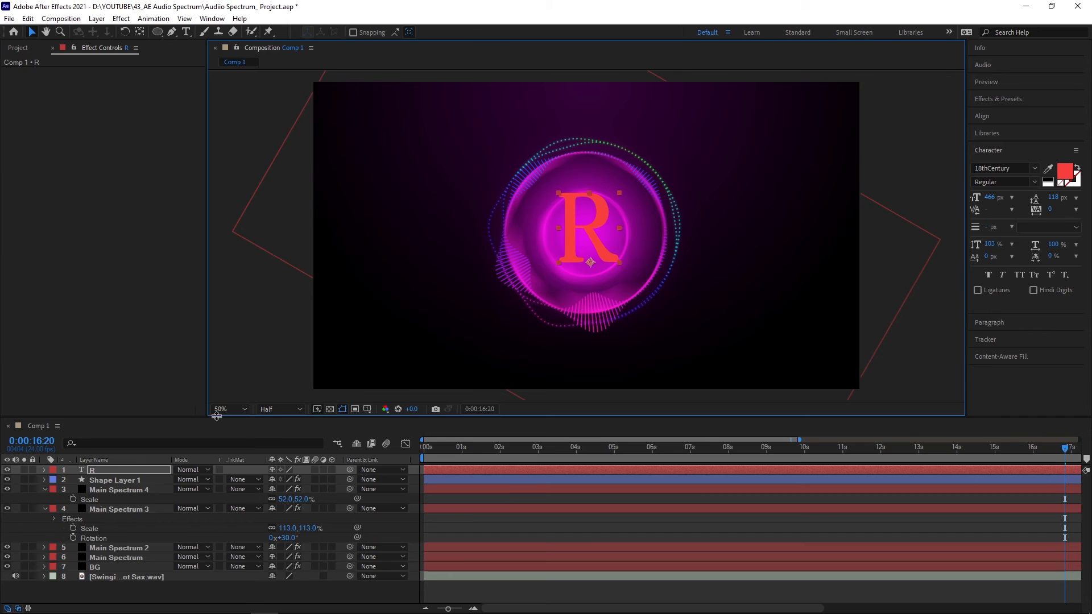
Create masks from the R text layer
right_click(125, 475)
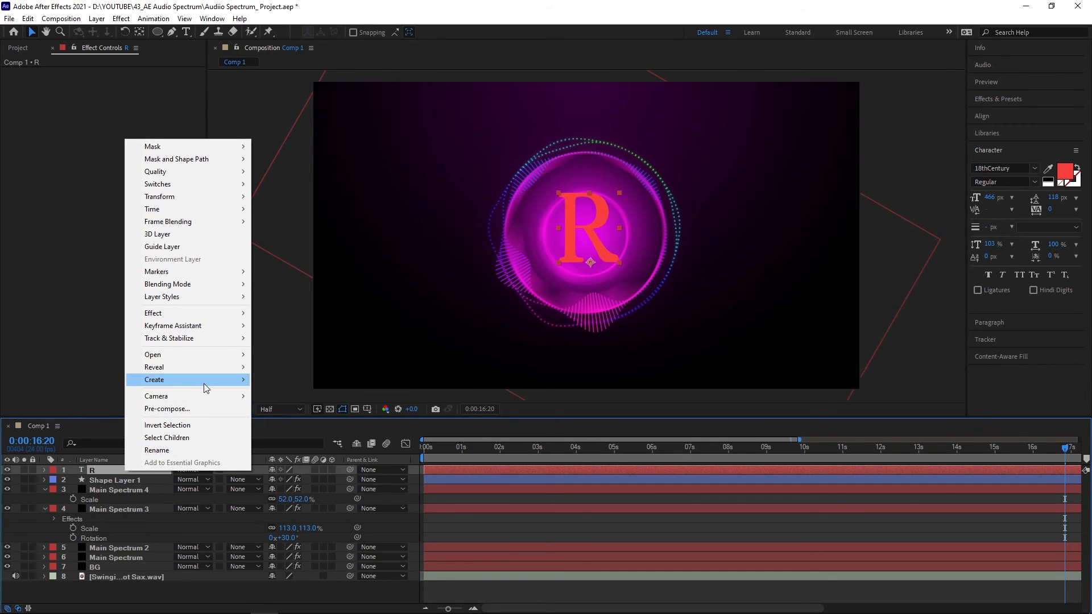
mouse_move(207, 380)
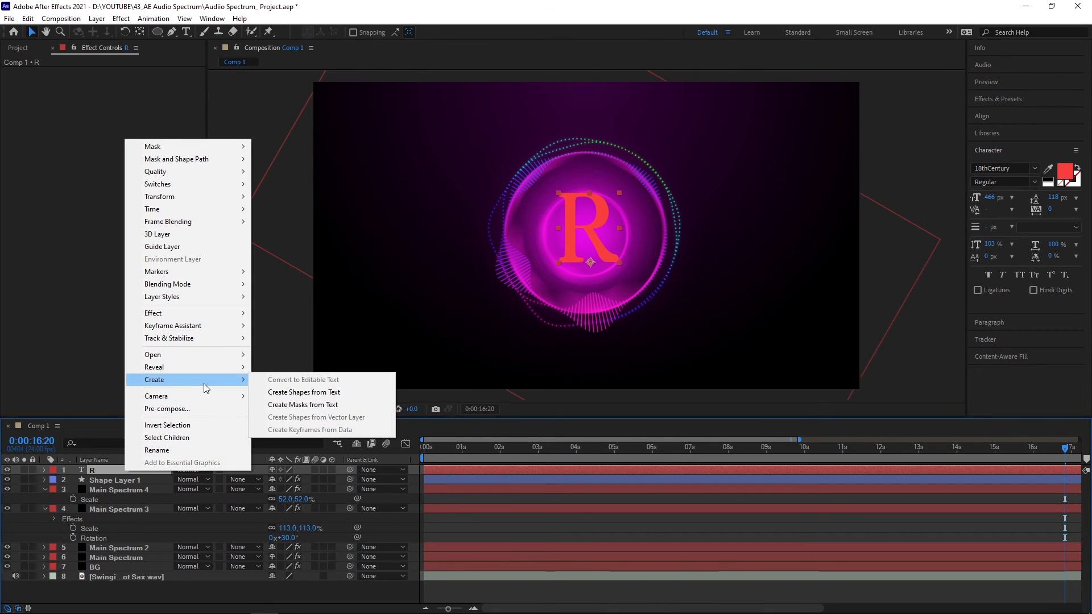
left_click(322, 410)
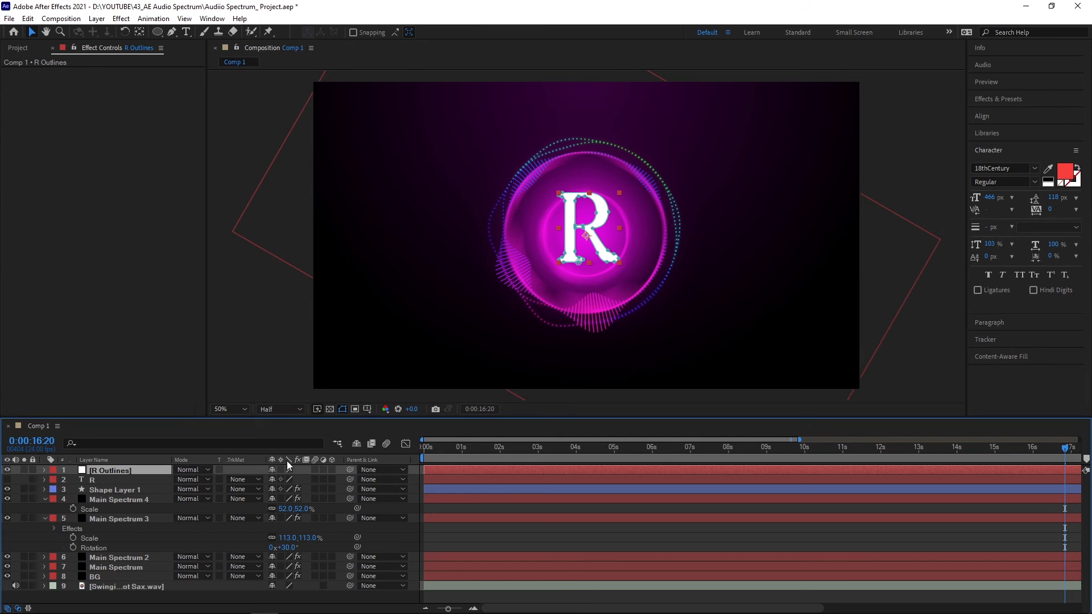
Copy the Audio Spectrum effect from Main Spectrum 4 to the R Outlines layer and preview from the start
left_click(126, 501)
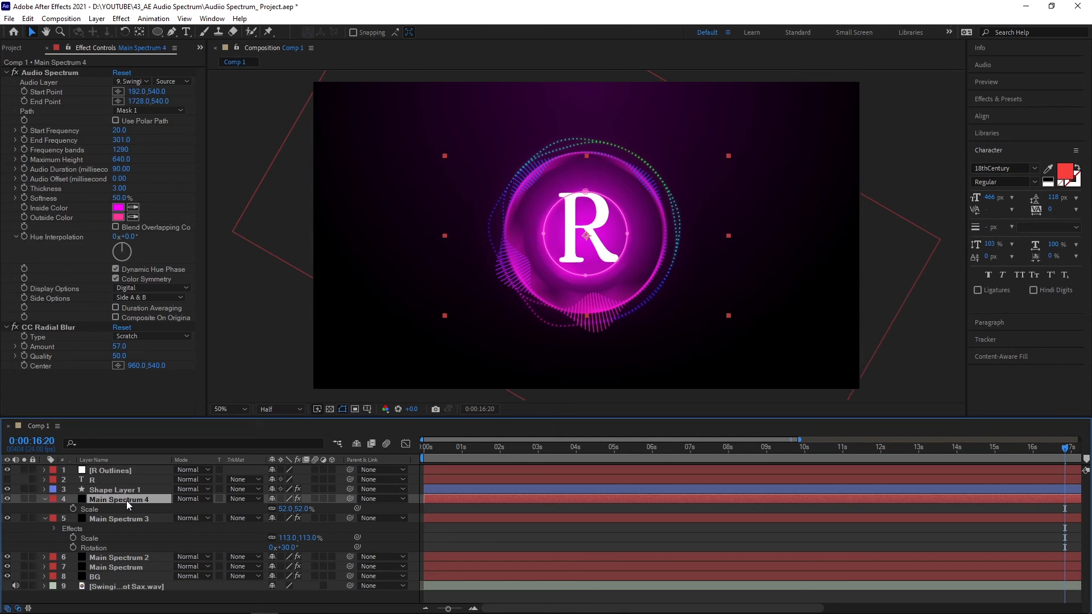
left_click(36, 72)
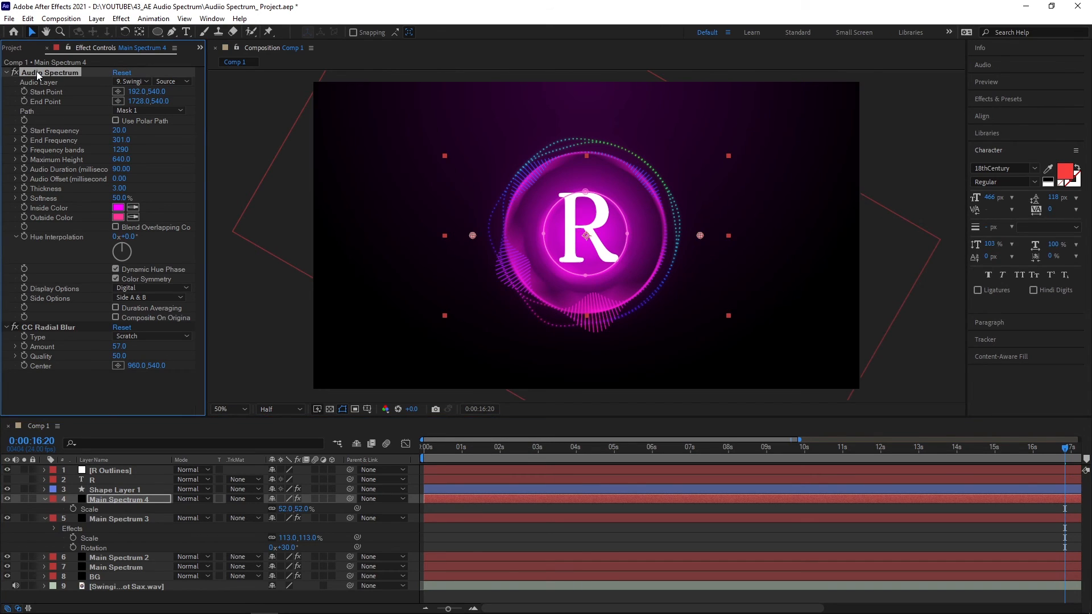
left_click(117, 470)
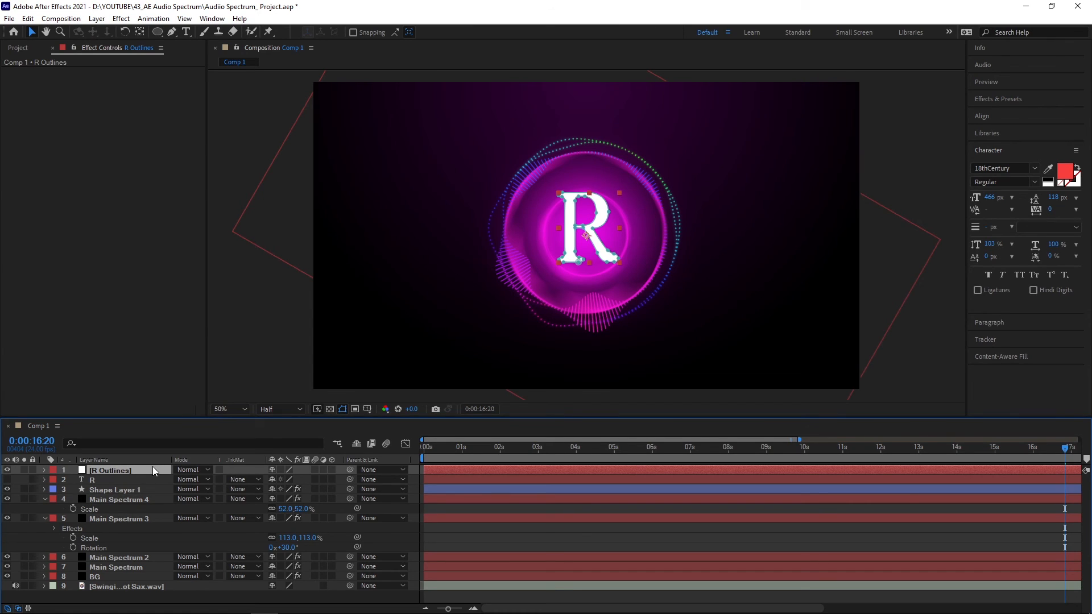
key("ctrl+v")
key("Home")
key("space")
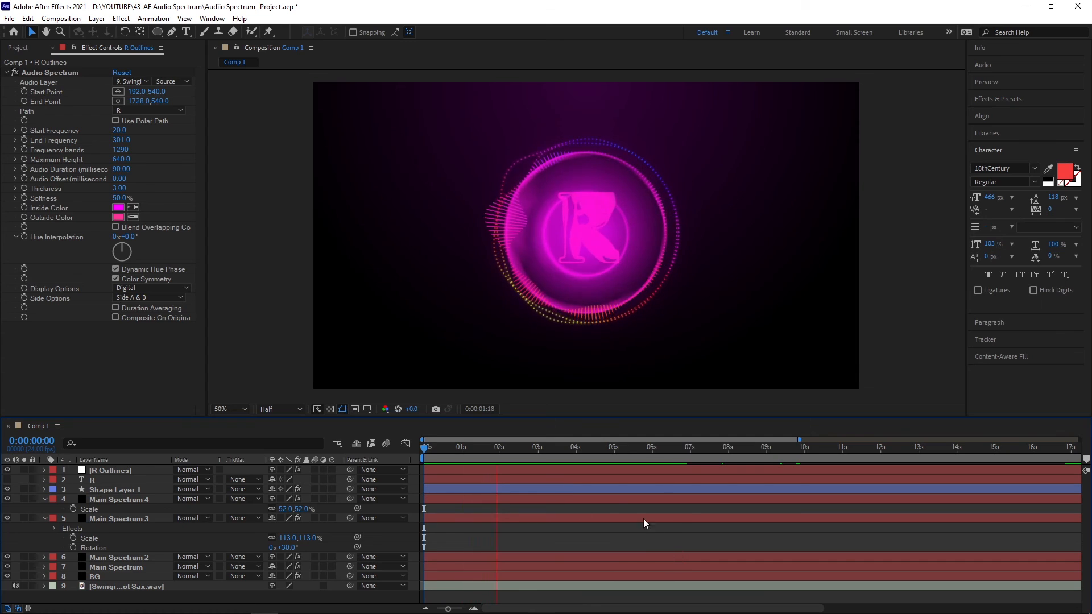
Set the Inside Color and Outside Color of the R Outlines spectrum to light turquoise
left_click_drag(489, 452, 464, 479)
left_click(118, 207)
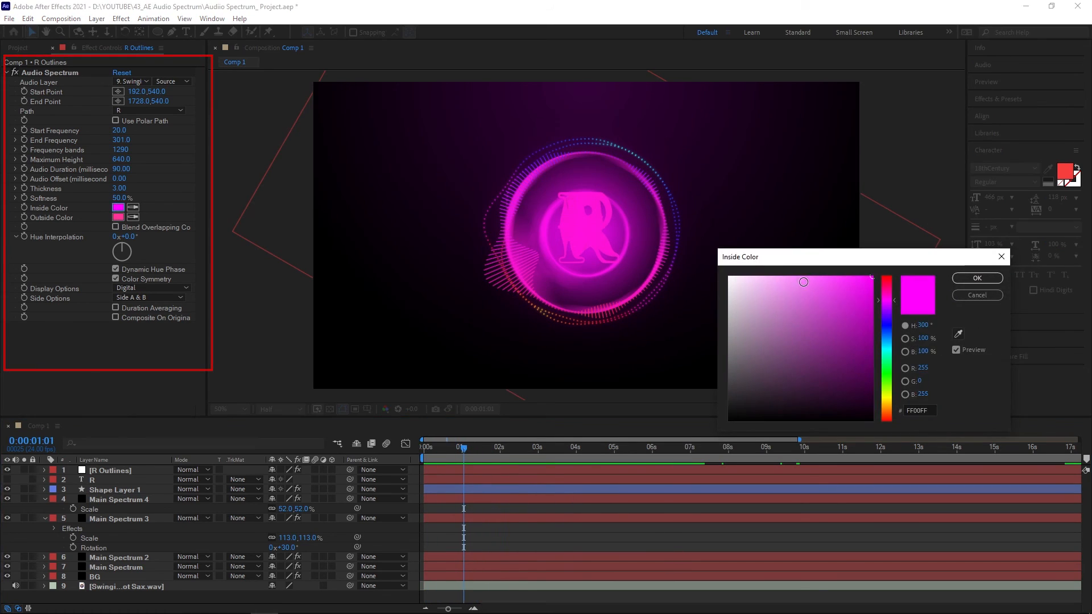
left_click(764, 278)
left_click(976, 280)
left_click(119, 207)
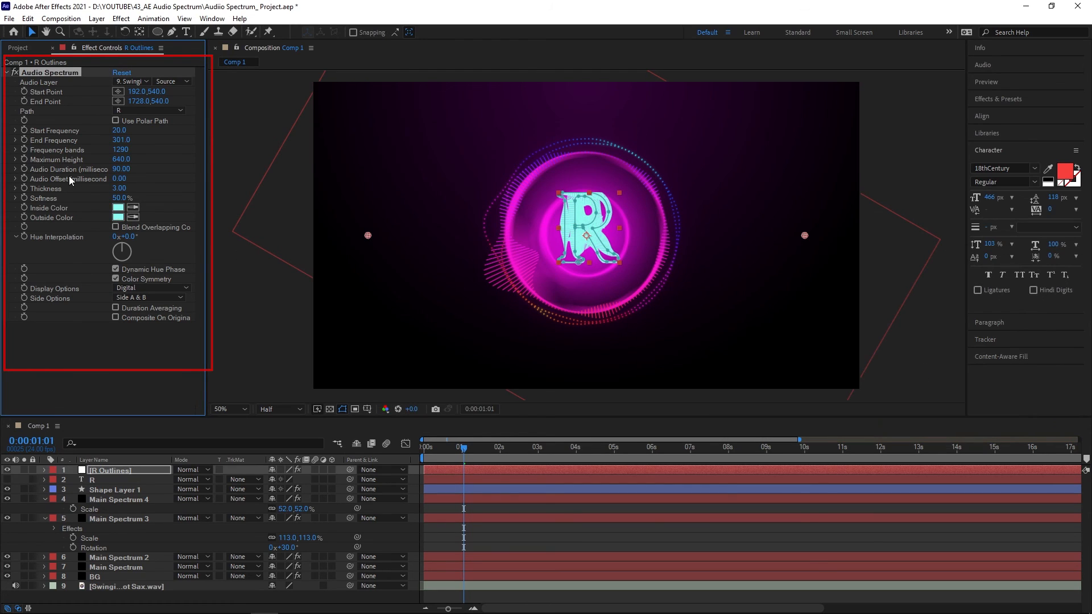
Set the R Outlines spectrum's Frequency bands to 913 and Maximum Height to 91
left_click_drag(119, 162, 519, 156)
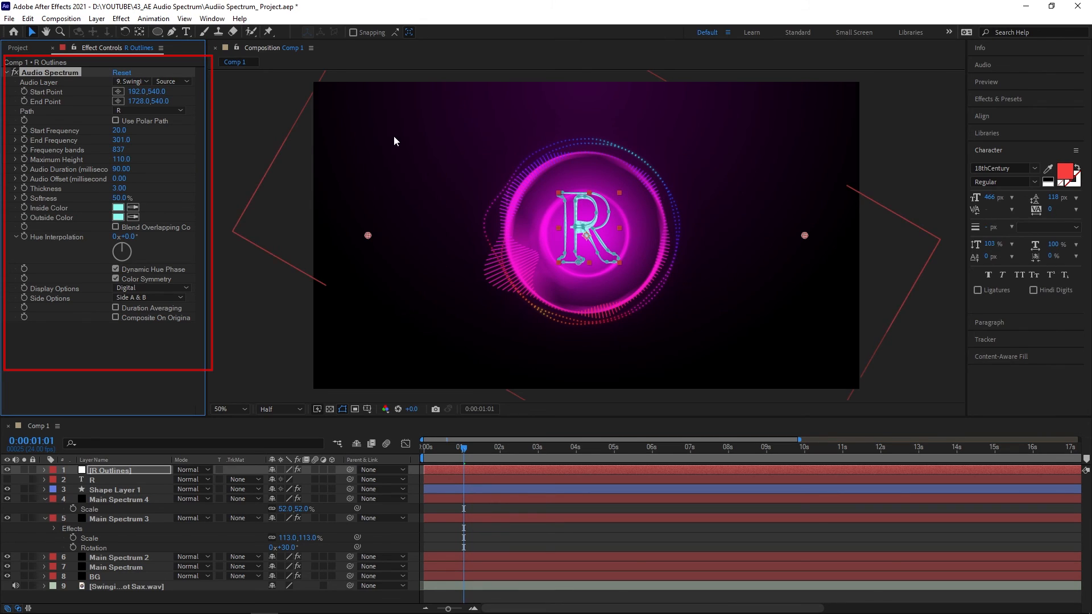
left_click_drag(116, 159, 106, 160)
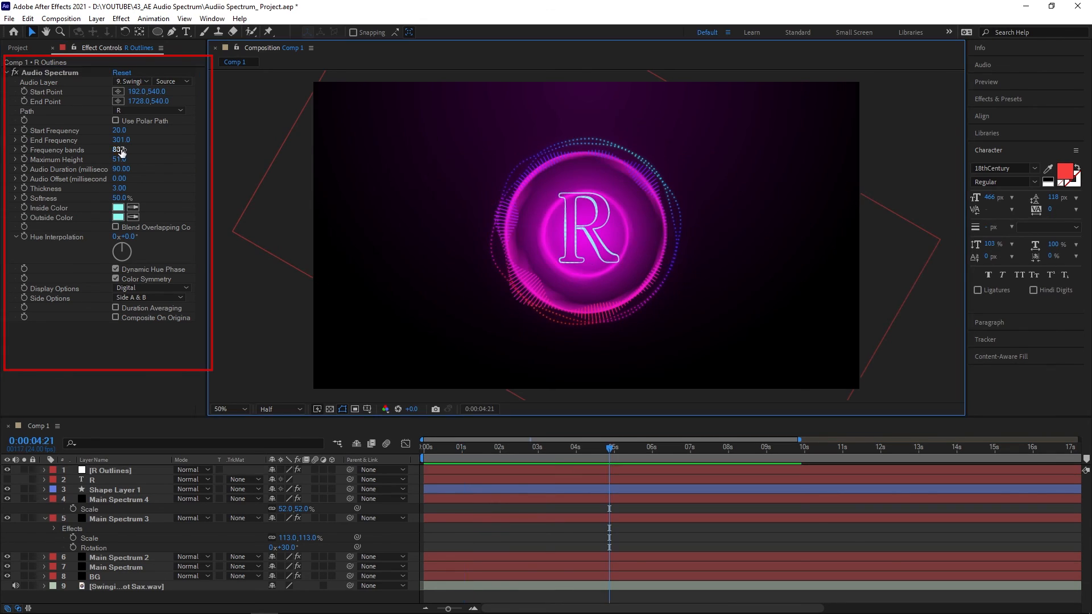
left_click_drag(131, 160, 120, 160)
Set the R Outlines spectrum's Side Options to Side B and Thickness to 4.90, and return to the start of the timeline
left_click(180, 298)
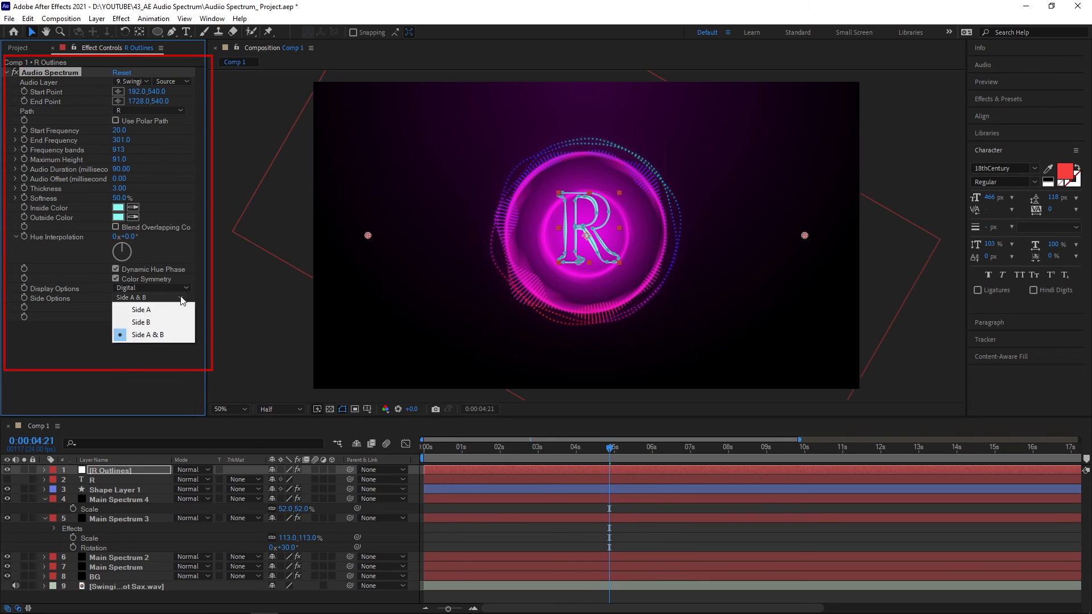
left_click(166, 321)
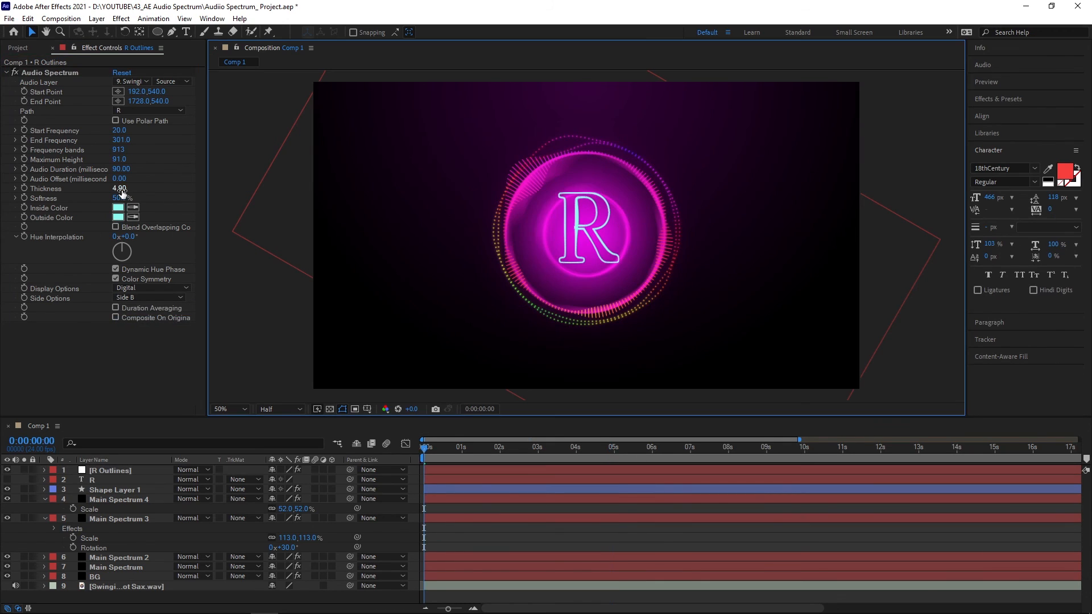
left_click_drag(121, 190, 177, 194)
left_click_drag(430, 448, 385, 460)
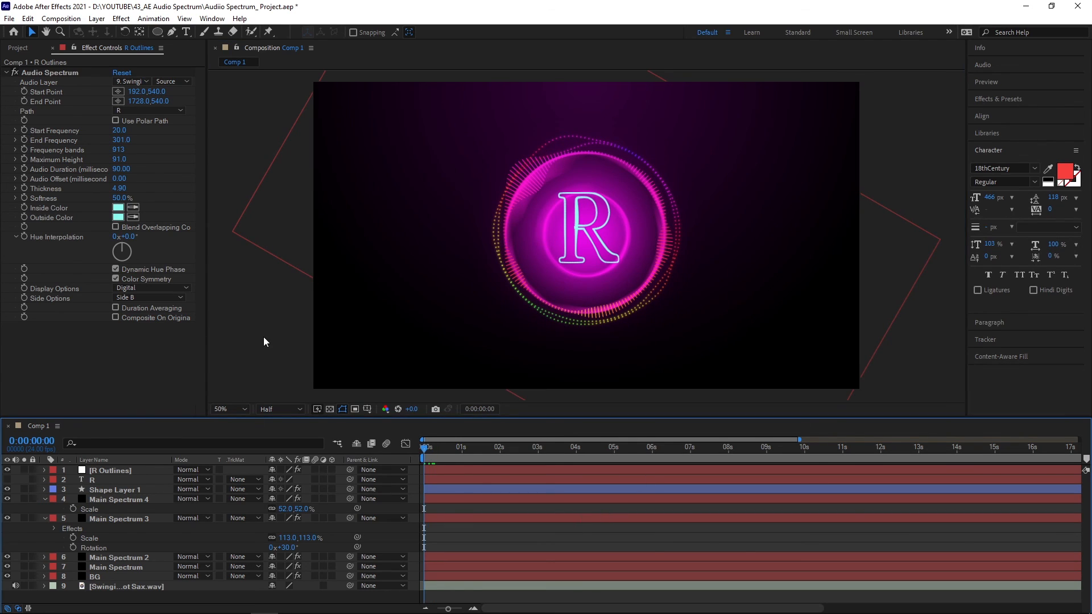